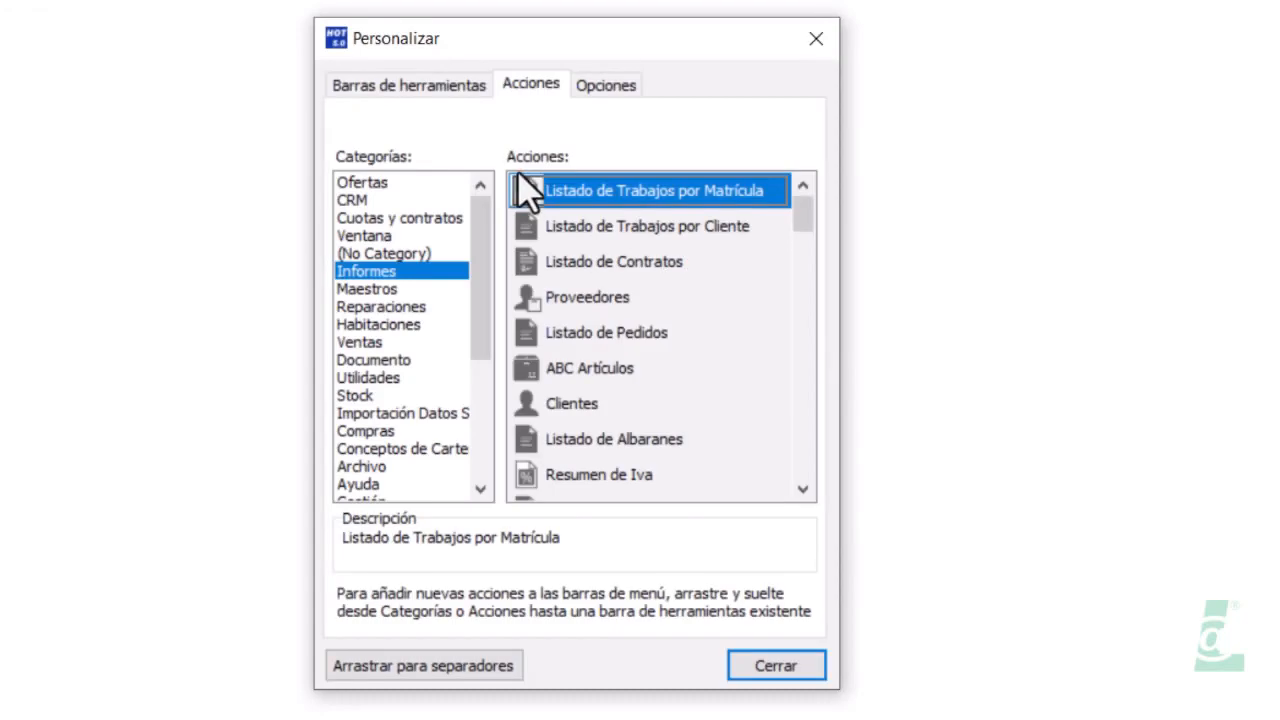
# Add the Archivo category's Configuración action to the toolbar beside the database buttons
pyautogui.click(366, 467)
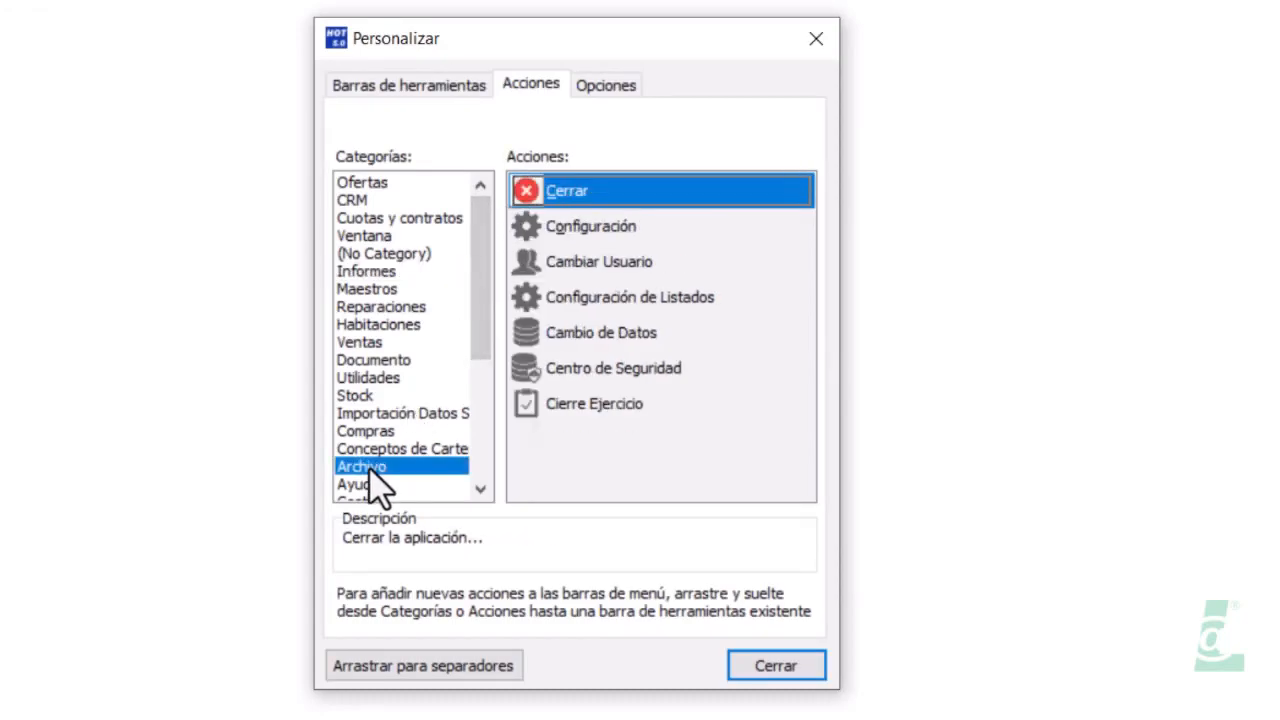
pyautogui.click(556, 228)
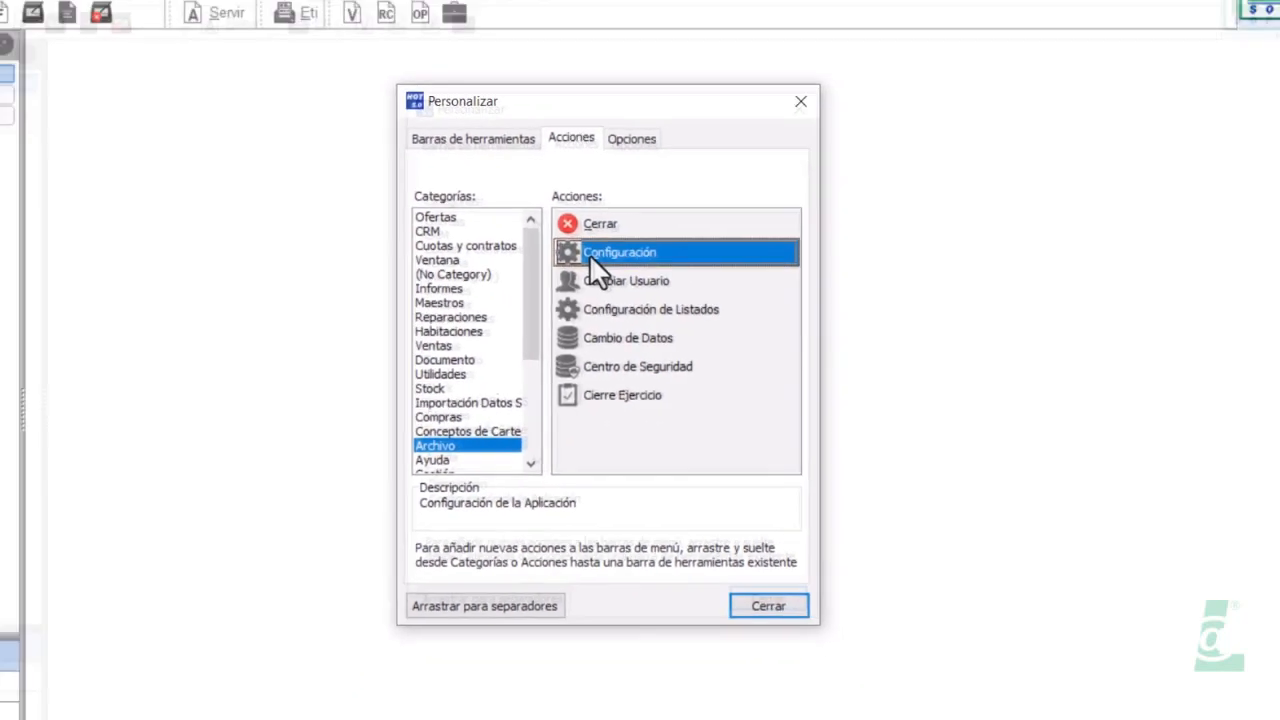
pyautogui.moveTo(589, 254)
pyautogui.mouseDown()
pyautogui.moveTo(601, 51)
pyautogui.moveTo(534, 0)
pyautogui.moveTo(564, 0)
pyautogui.mouseUp()
pyautogui.moveTo(606, 85); pyautogui.dragTo(600, 98)
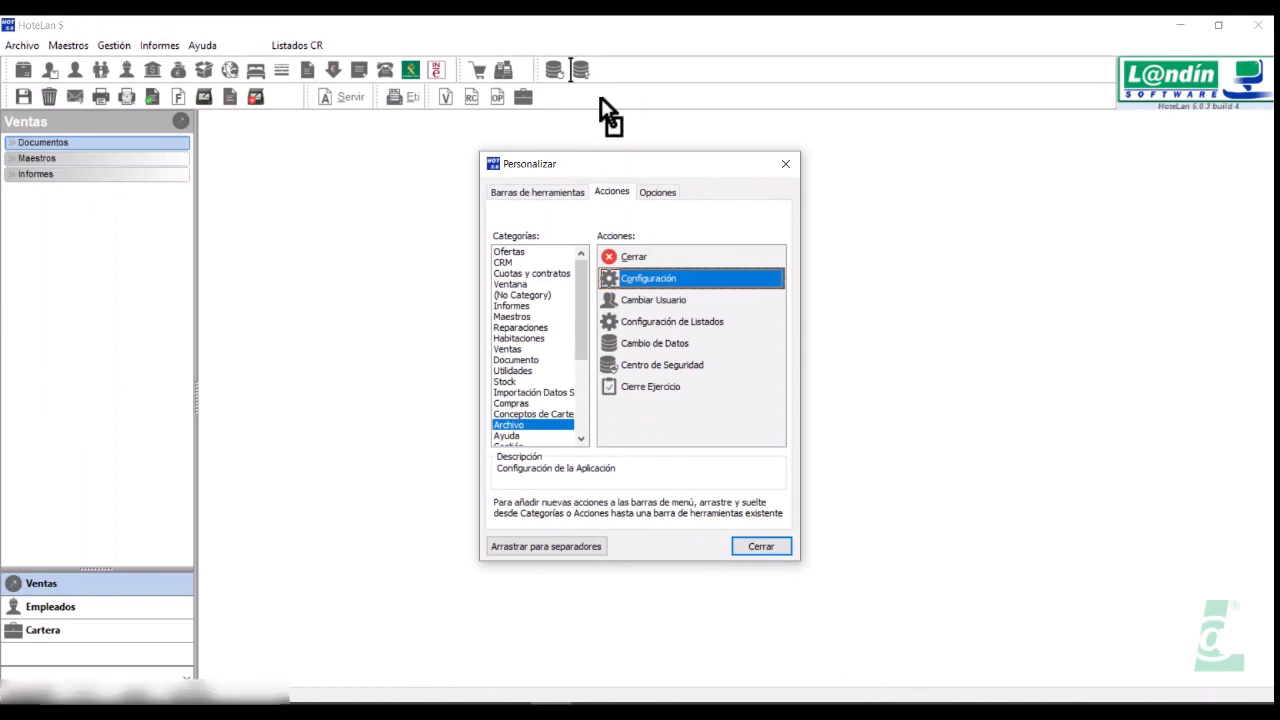
pyautogui.moveTo(601, 98); pyautogui.dragTo(601, 98)
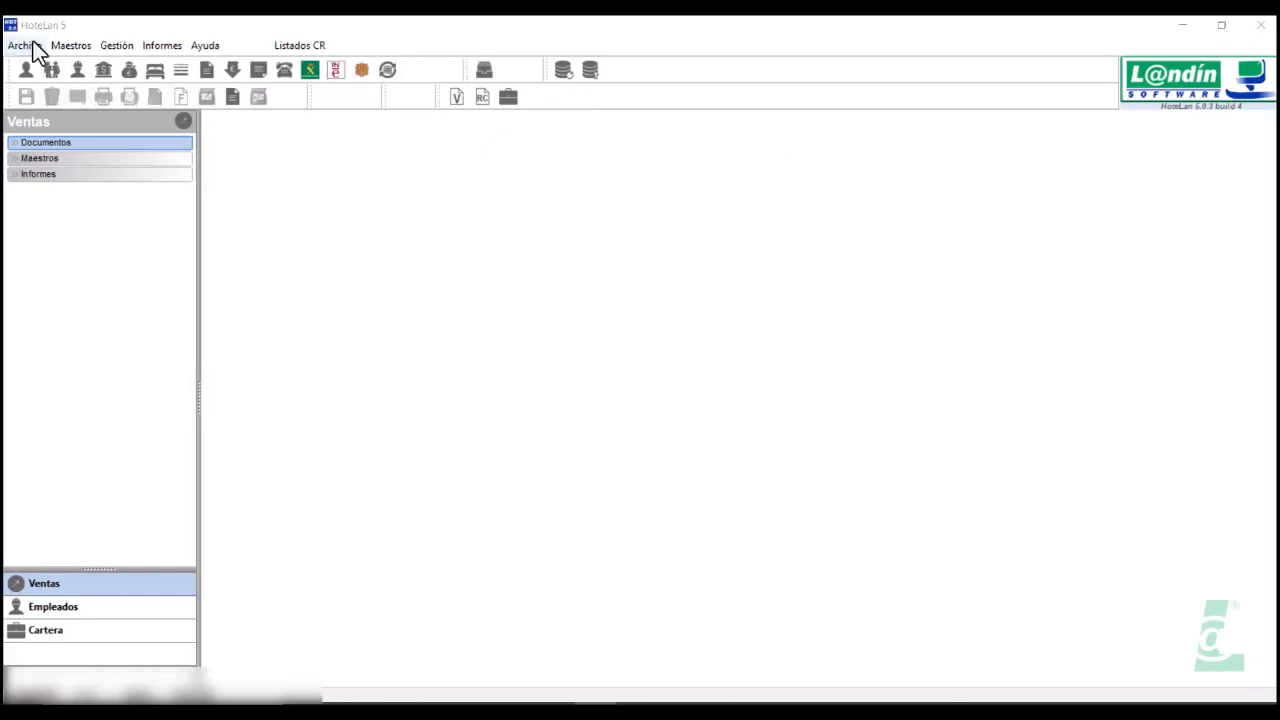
# Open Archivo > Configuración and keep iR-ADV C5535 III as the default printer
pyautogui.click(32, 48)
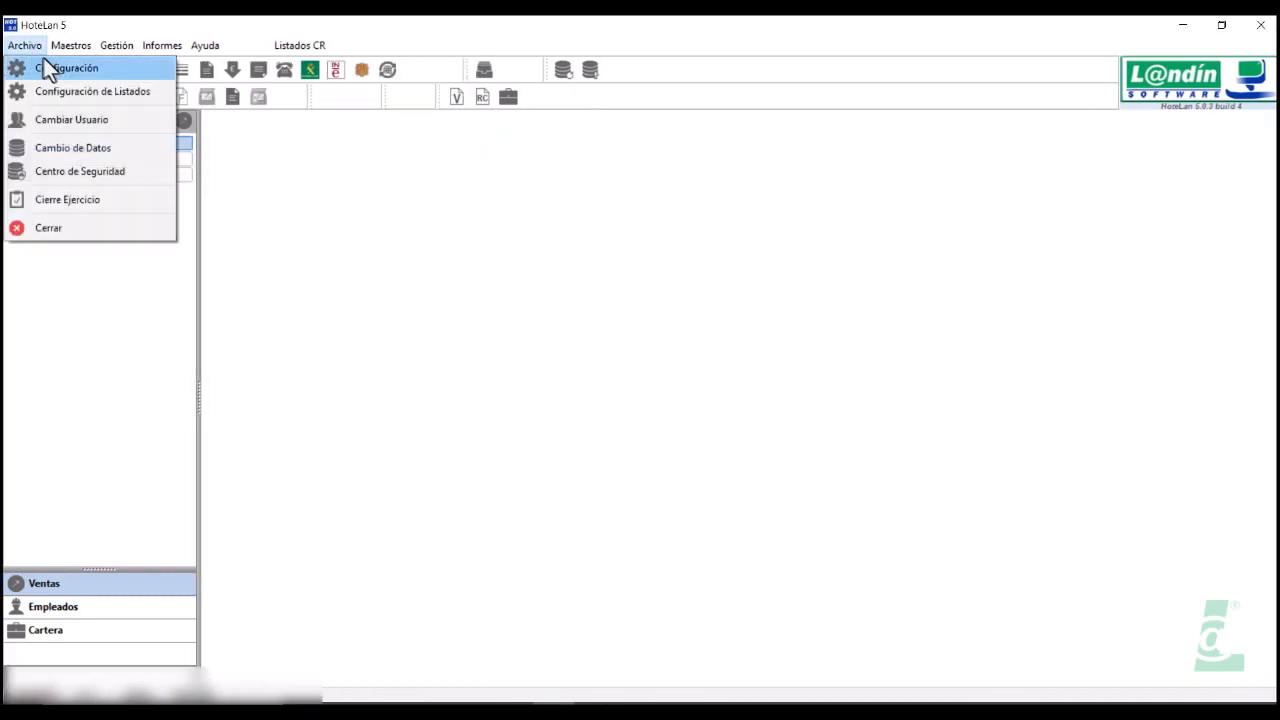
pyautogui.click(54, 70)
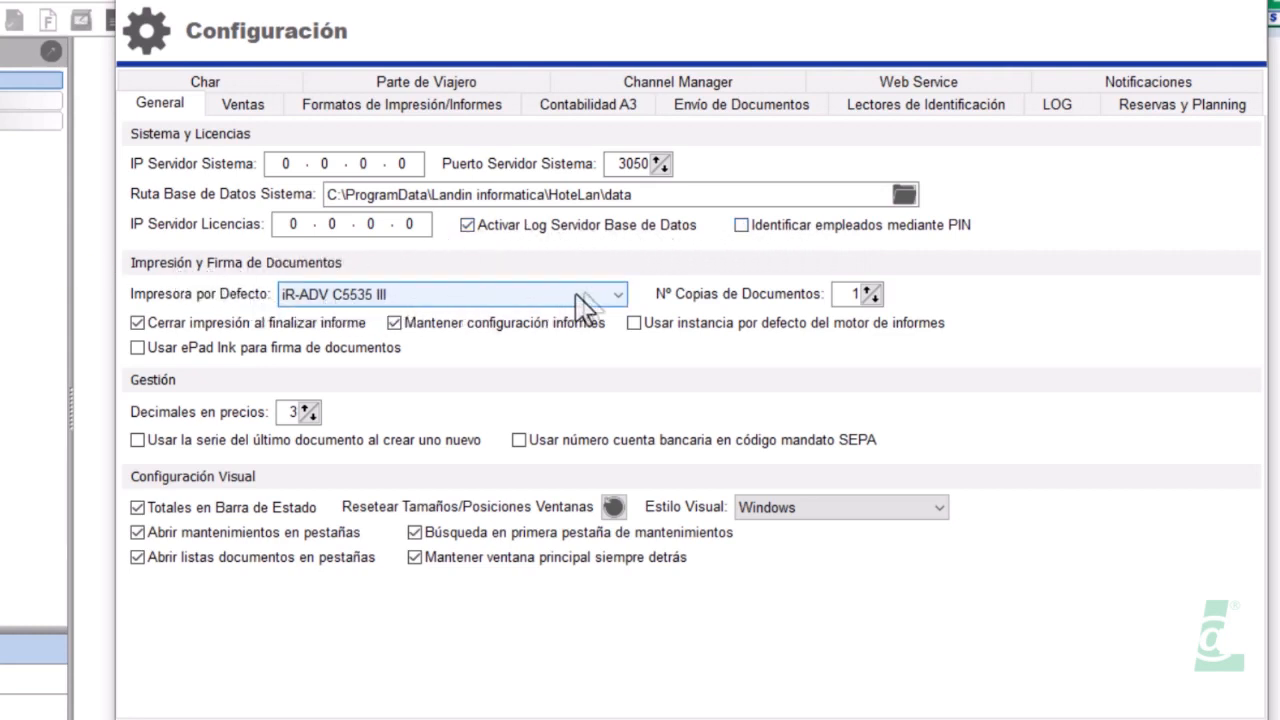
pyautogui.click(620, 298)
pyautogui.click(620, 298)
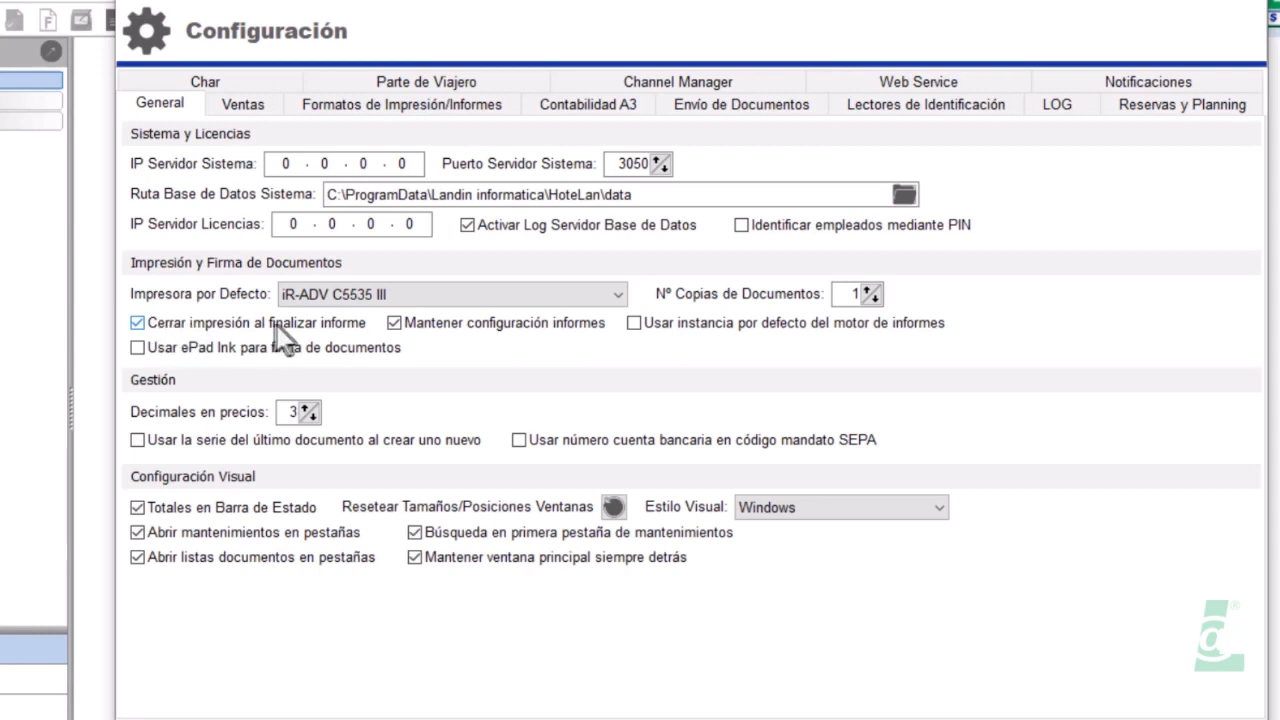
pyautogui.moveTo(438, 337)
# Glance at the Ventas settings, then enable 'Mantener ventana principal siempre detrás' on General
pyautogui.click(245, 108)
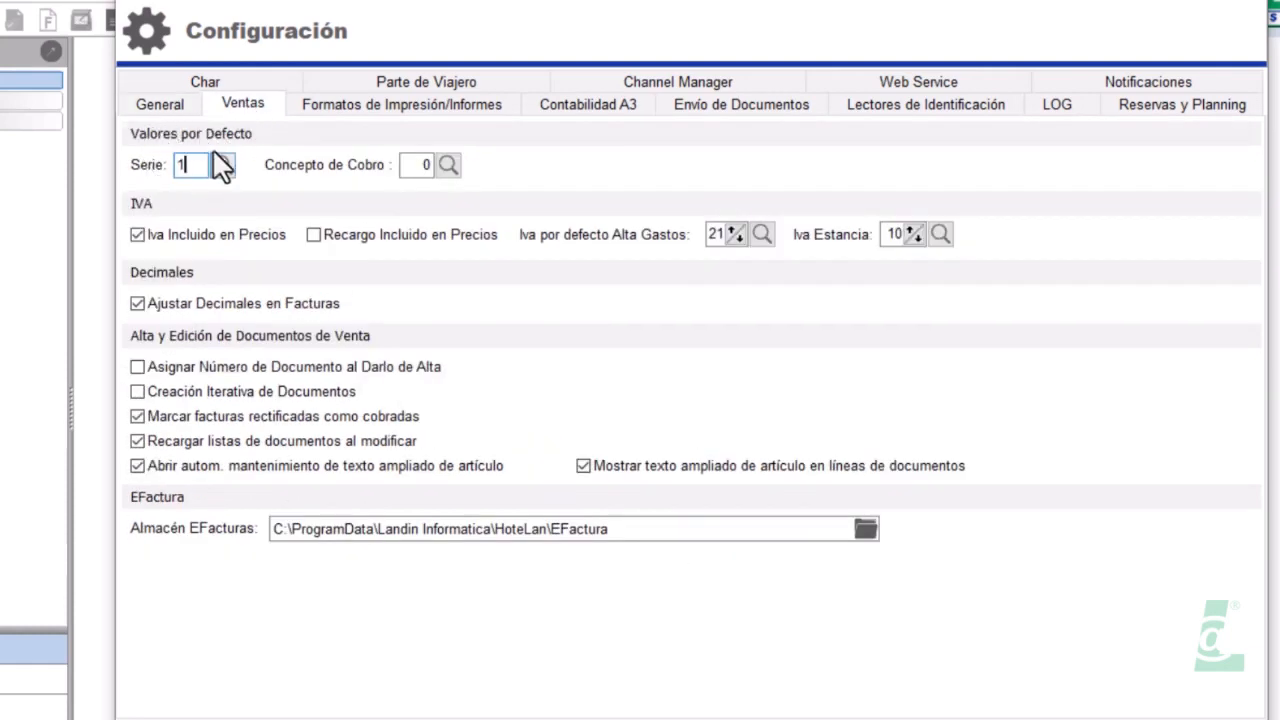
pyautogui.click(163, 104)
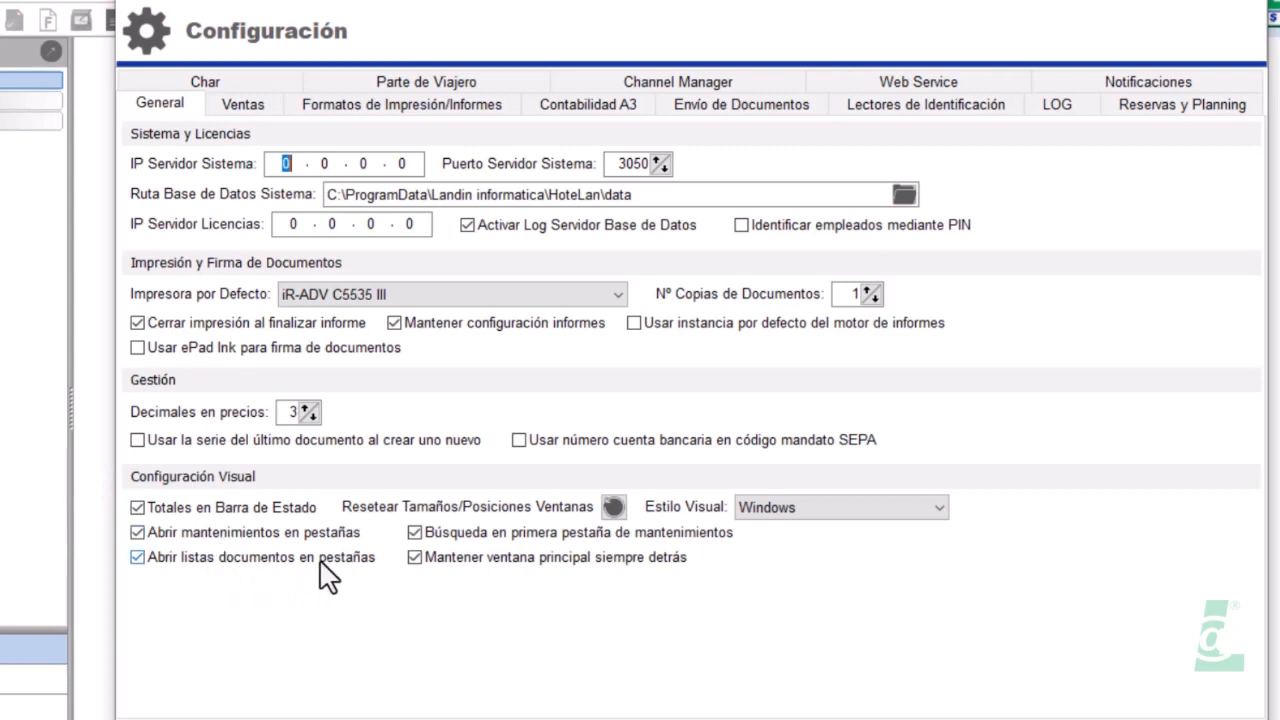
pyautogui.click(413, 553)
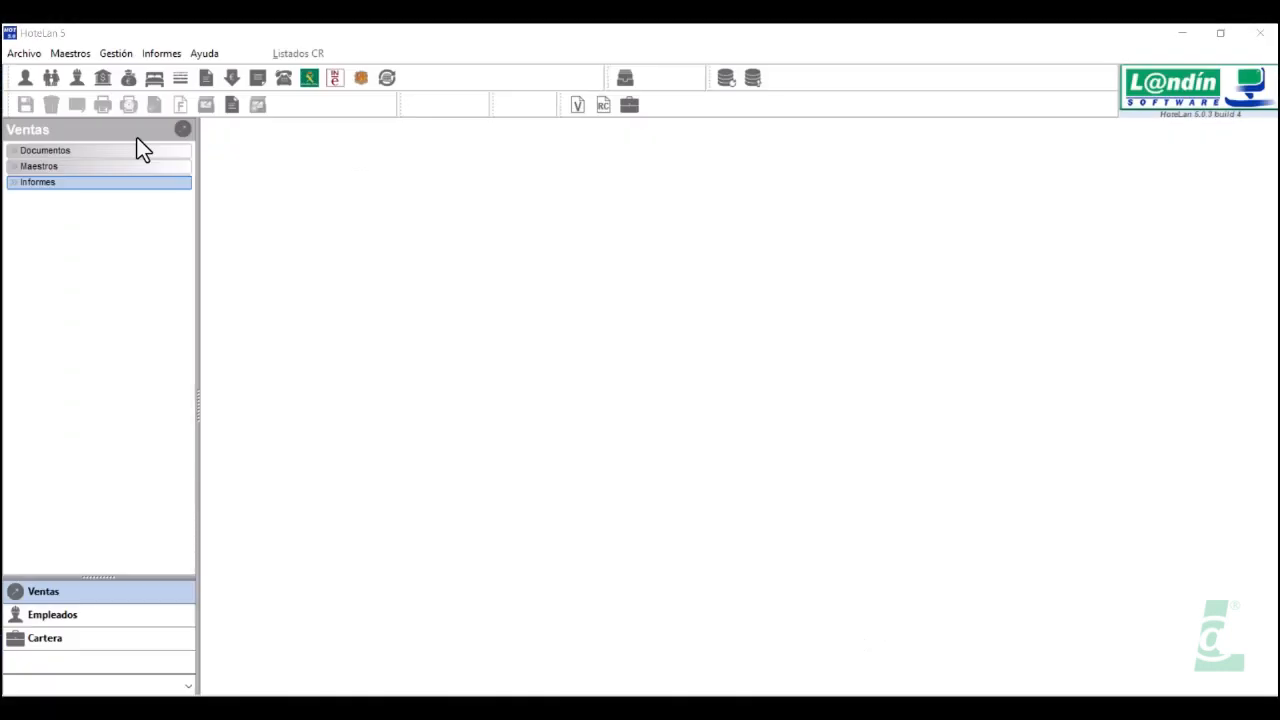
# Open the Regímenes and Ofertas maintenance screens from Maestros
pyautogui.click(72, 54)
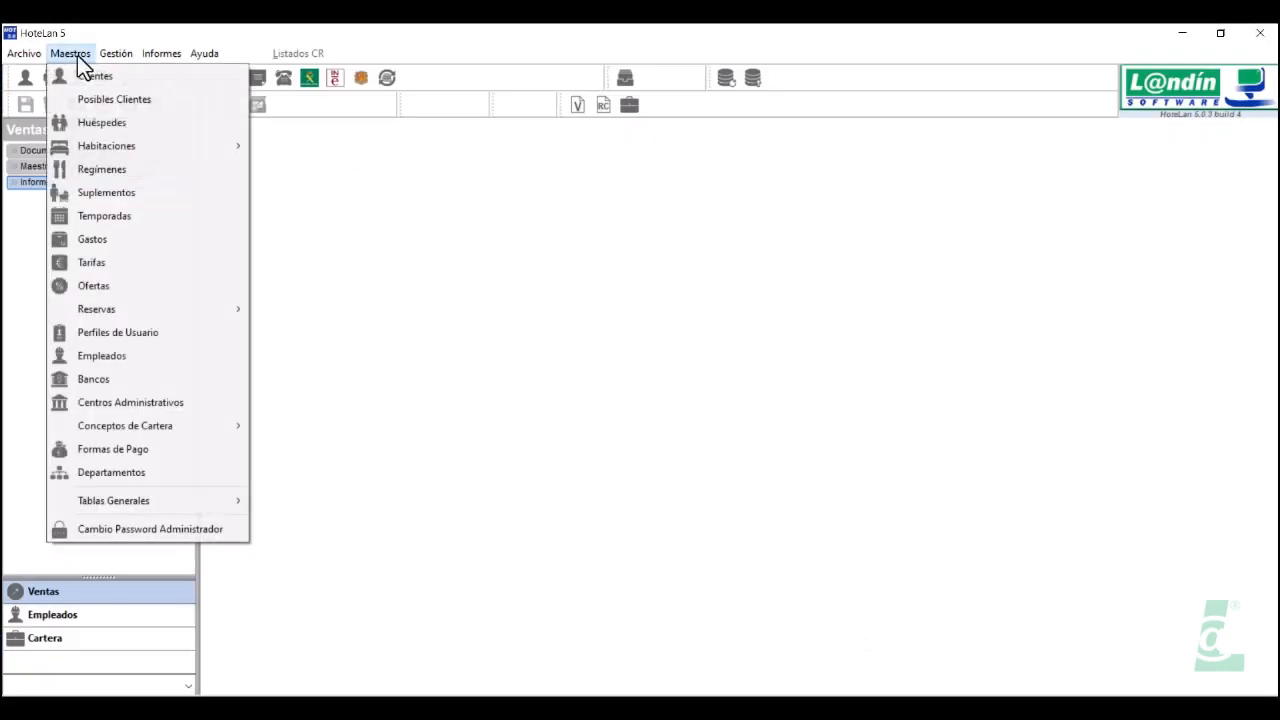
pyautogui.click(101, 170)
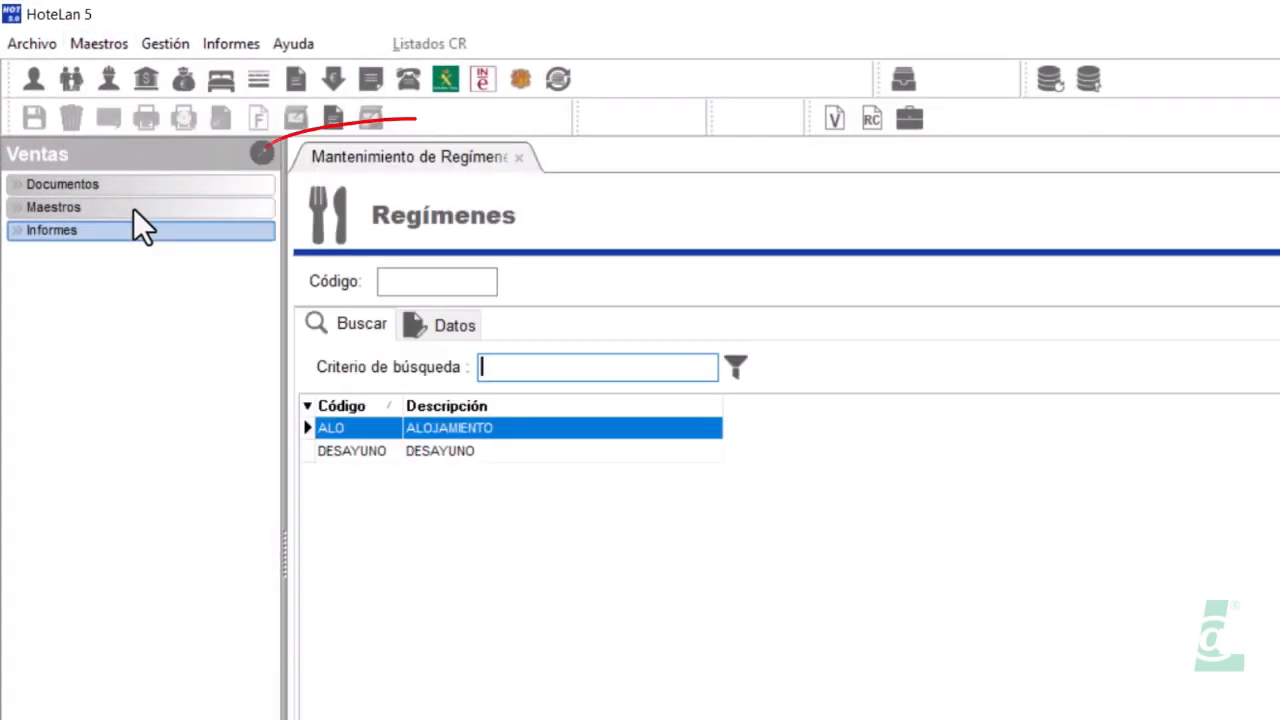
pyautogui.click(100, 44)
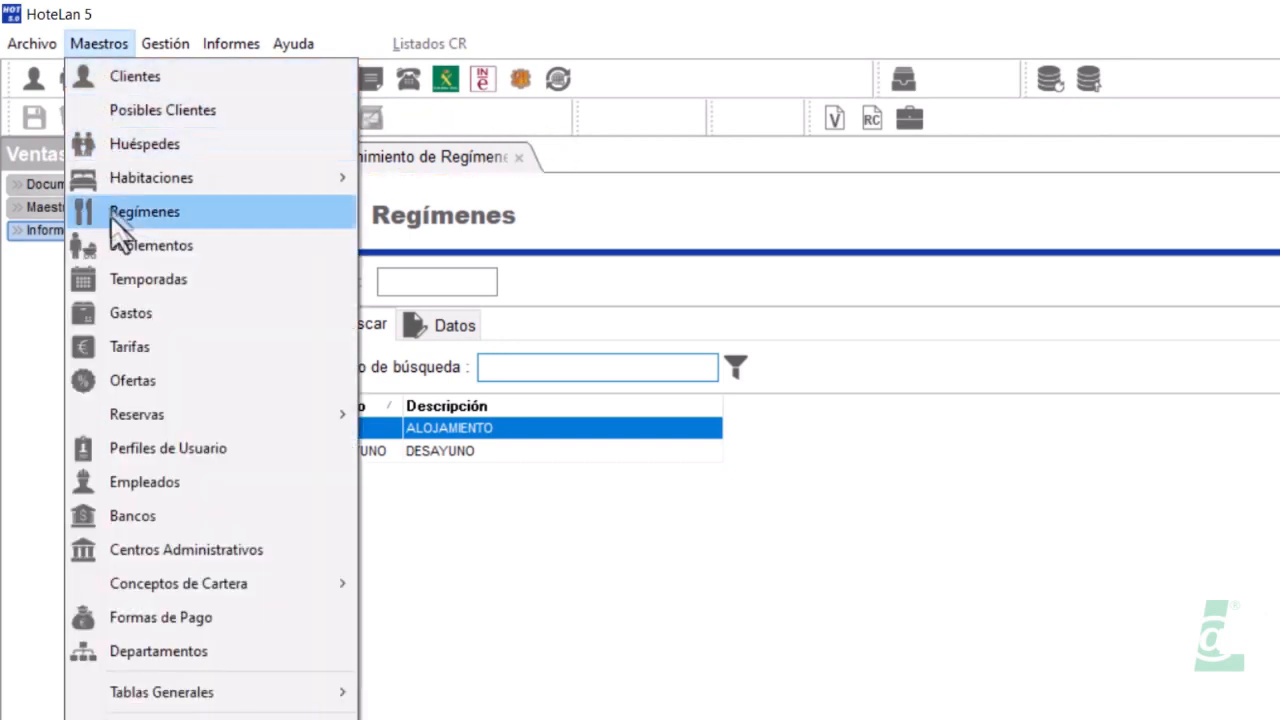
pyautogui.click(118, 381)
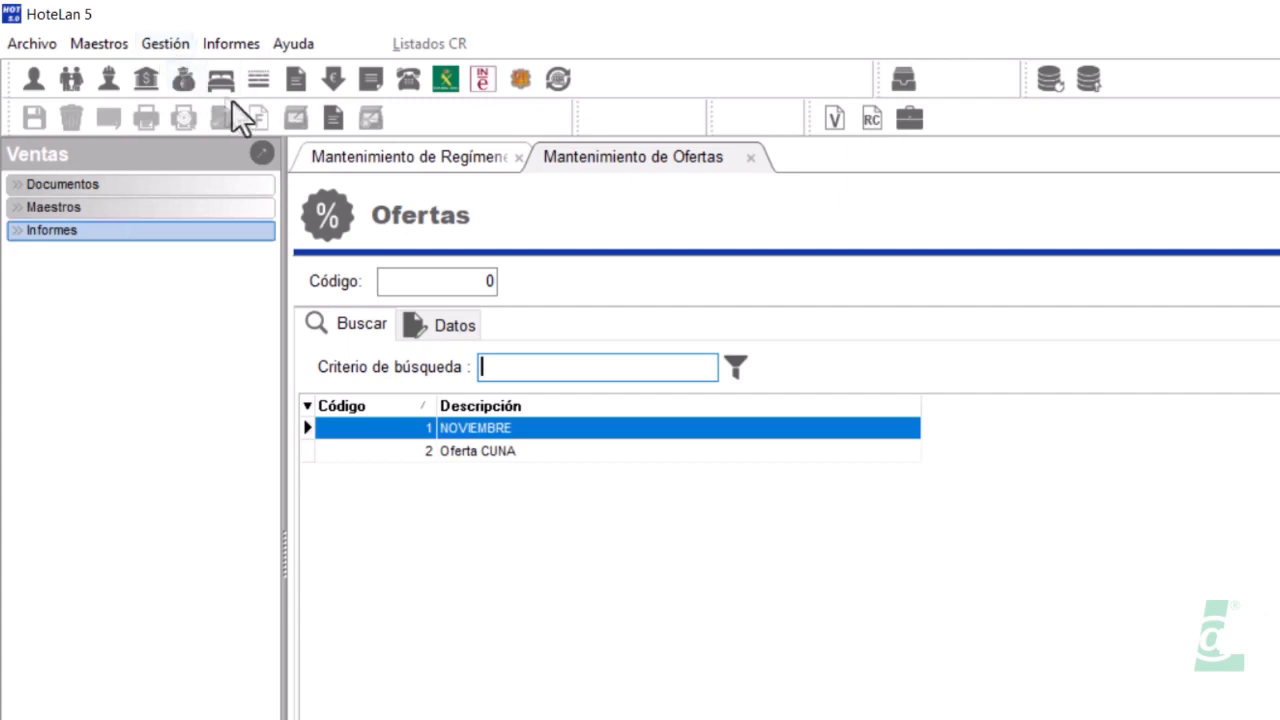
# Open the Ventas outgoing documents list and the Gastos maintenance as workspace tabs
pyautogui.click(165, 44)
pyautogui.moveTo(262, 83)
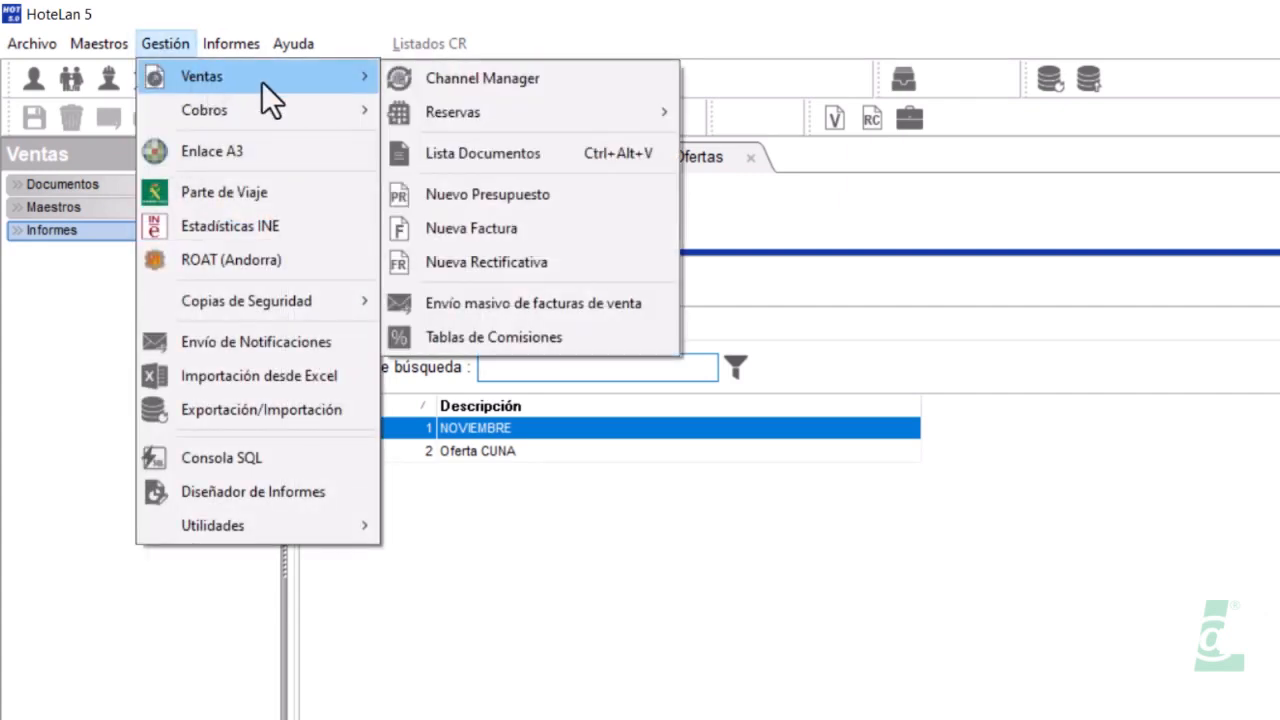
pyautogui.click(482, 162)
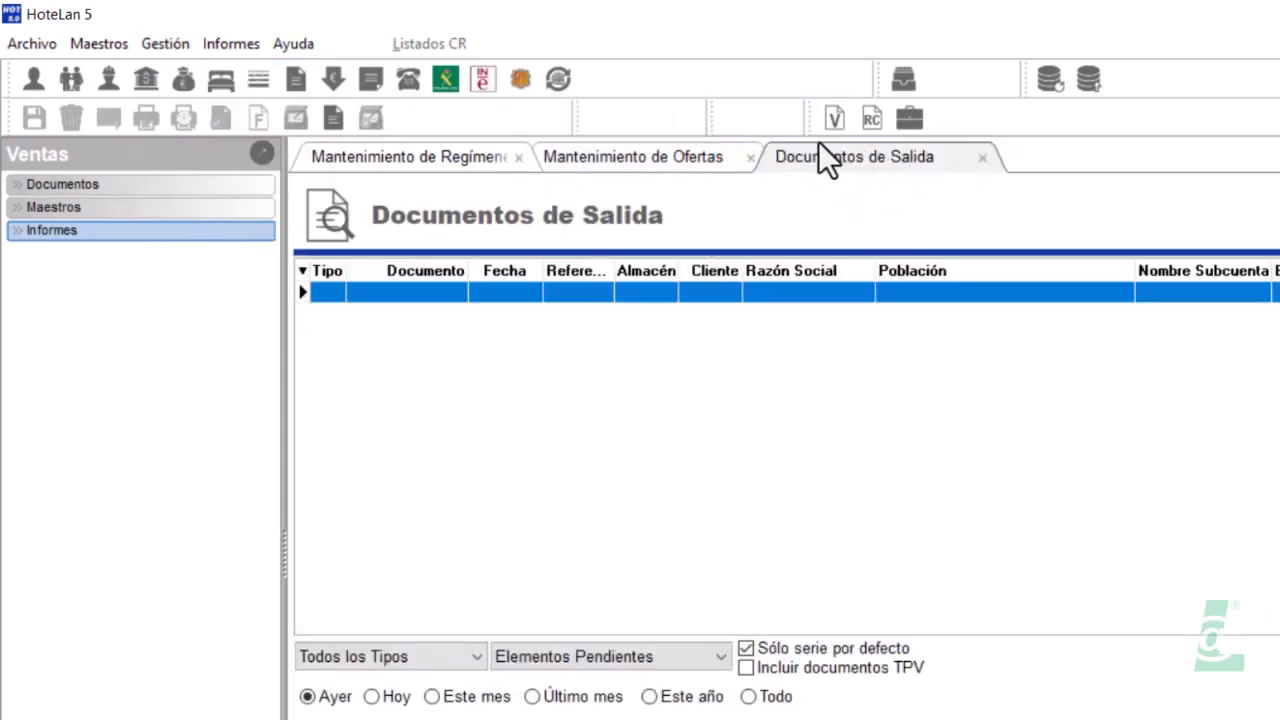
pyautogui.click(113, 42)
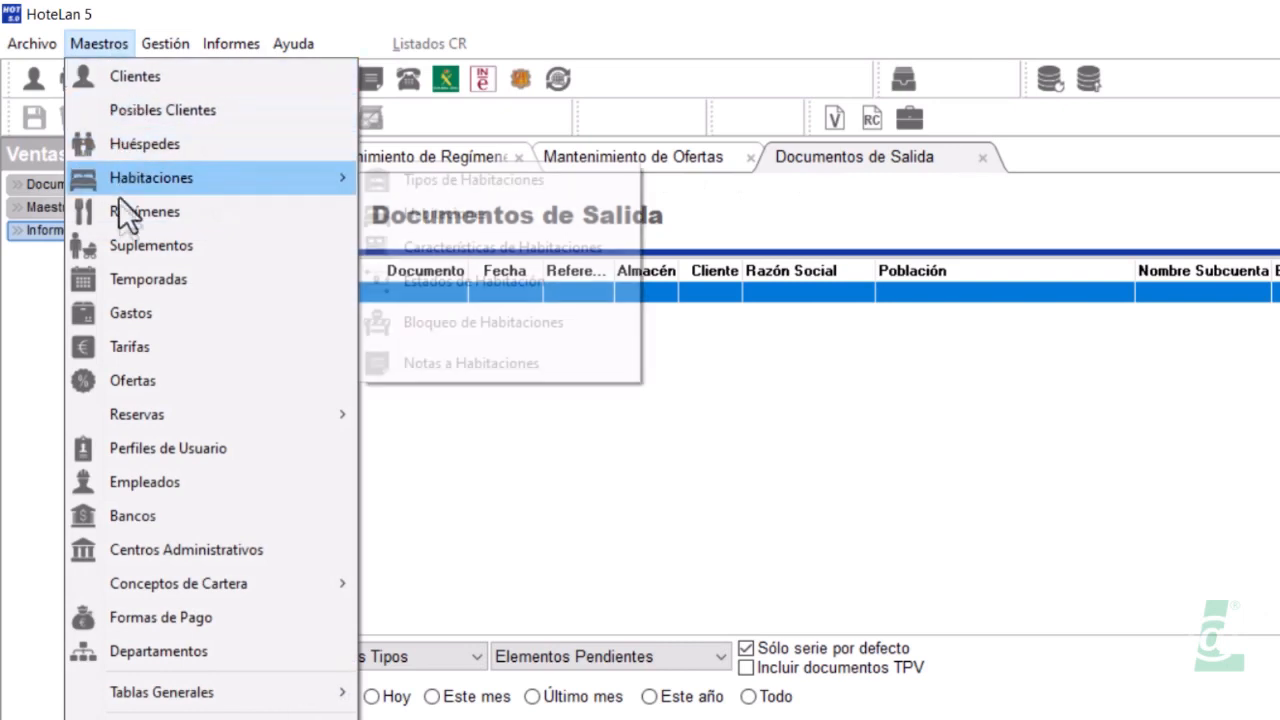
pyautogui.click(128, 315)
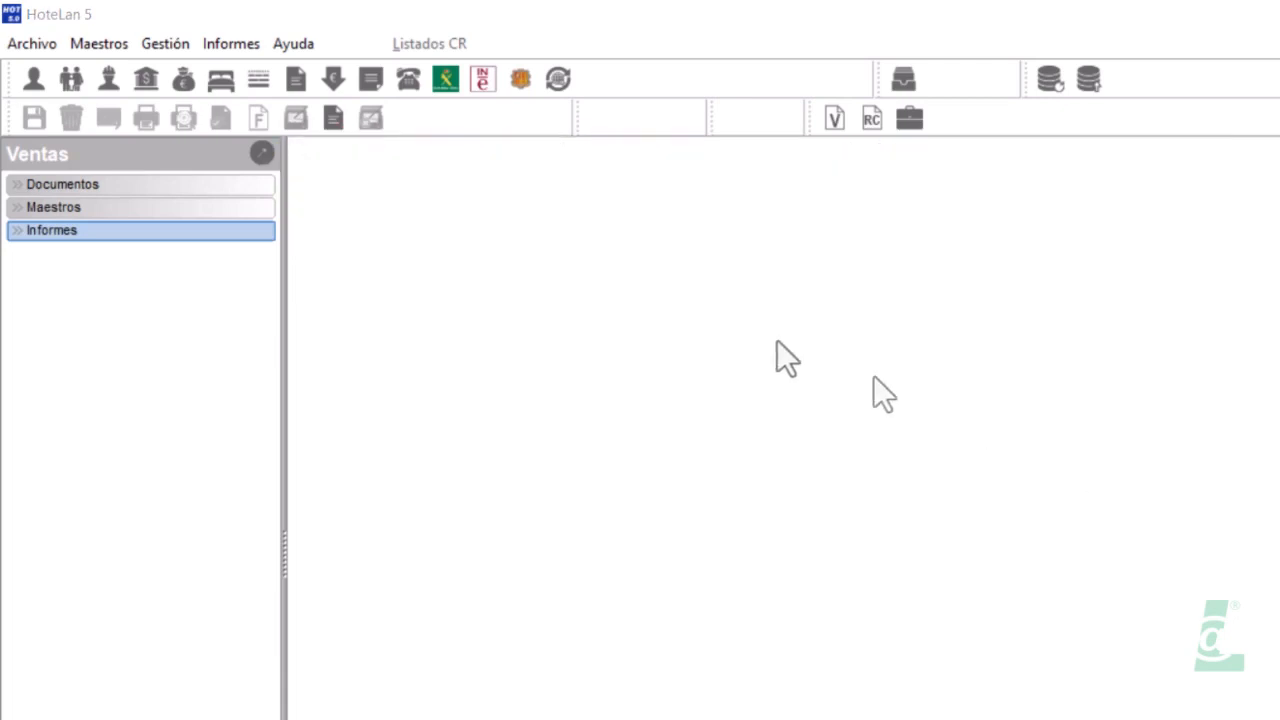
# In Configuración, untick opening document lists in tabs and 'Mantener ventana principal siempre detrás'
pyautogui.click(18, 44)
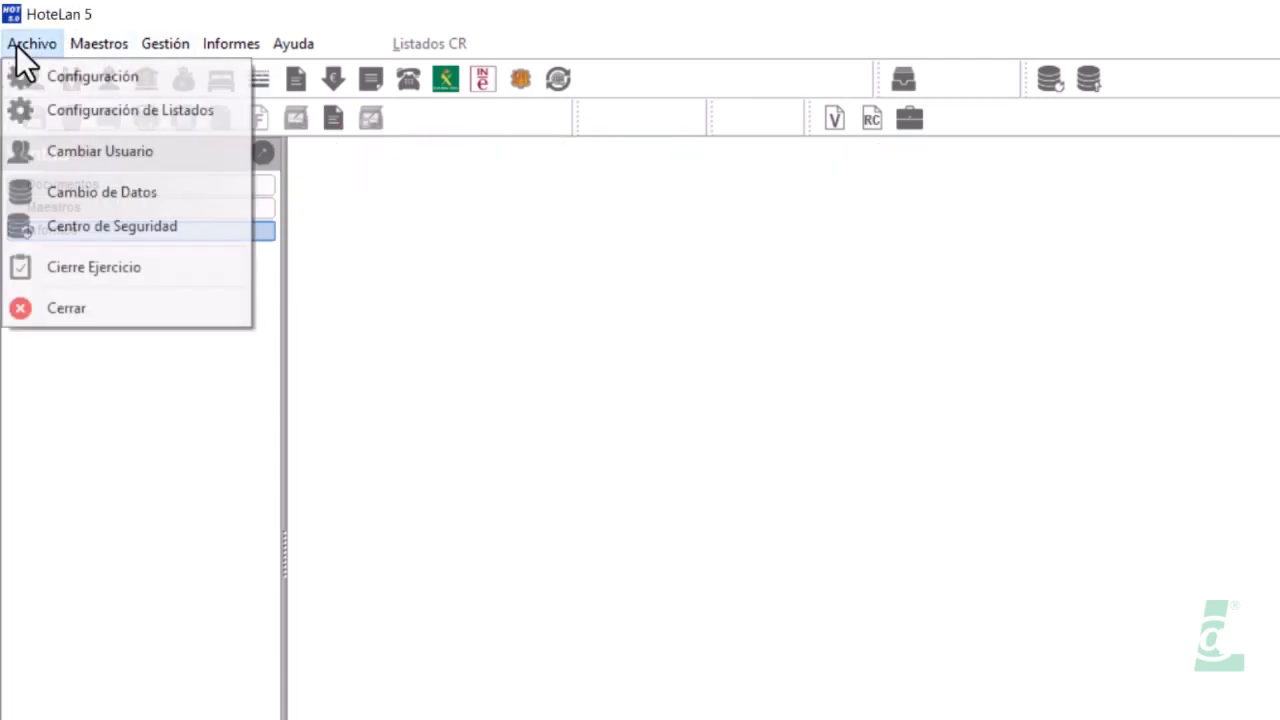
pyautogui.click(62, 86)
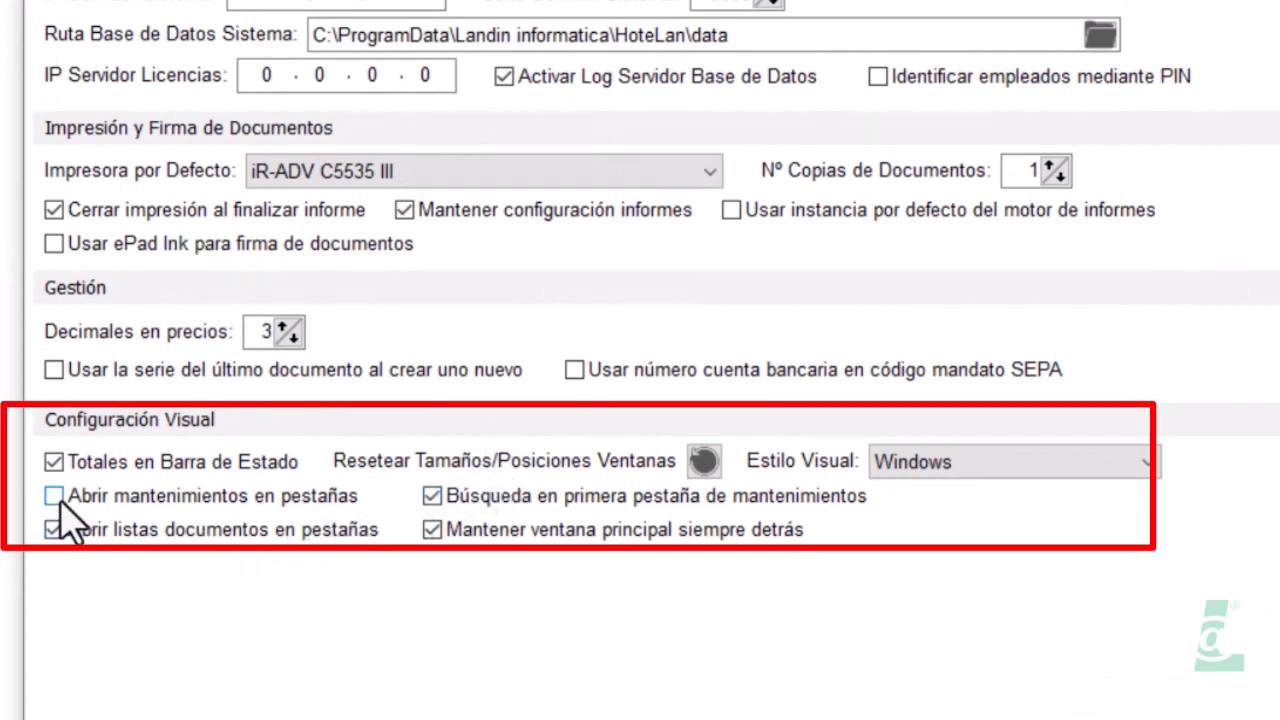
pyautogui.click(58, 532)
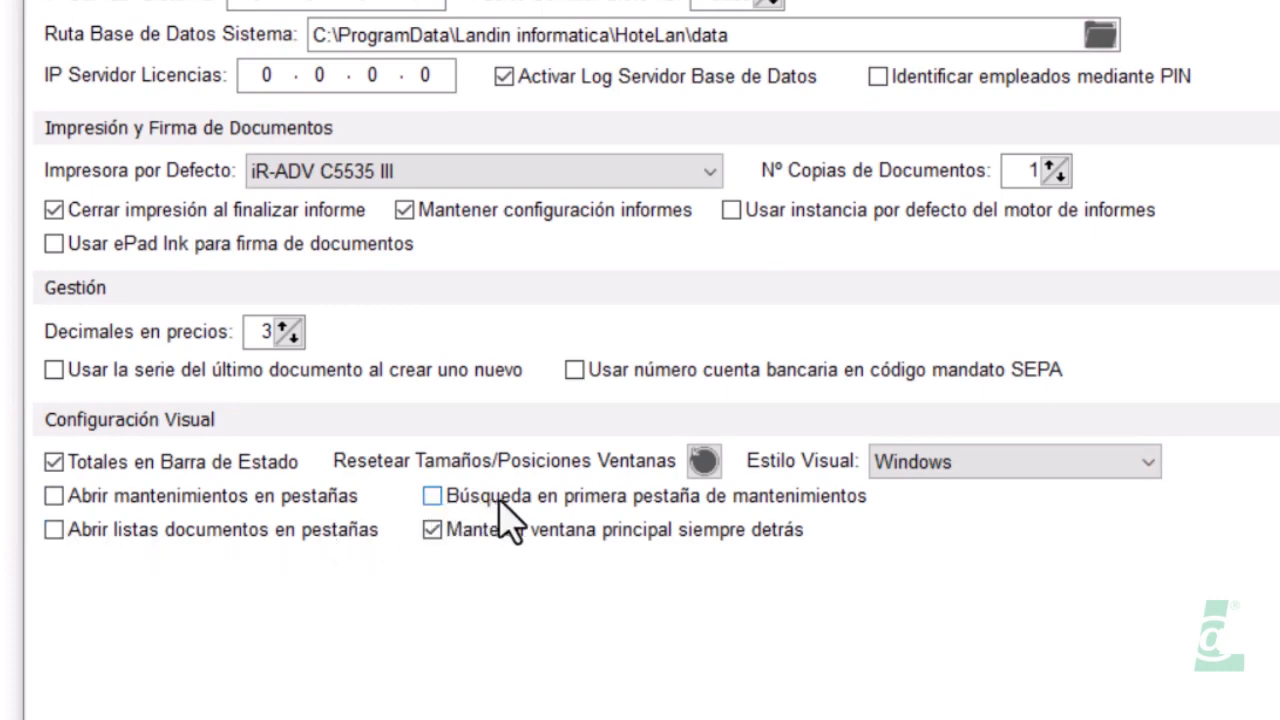
pyautogui.click(432, 531)
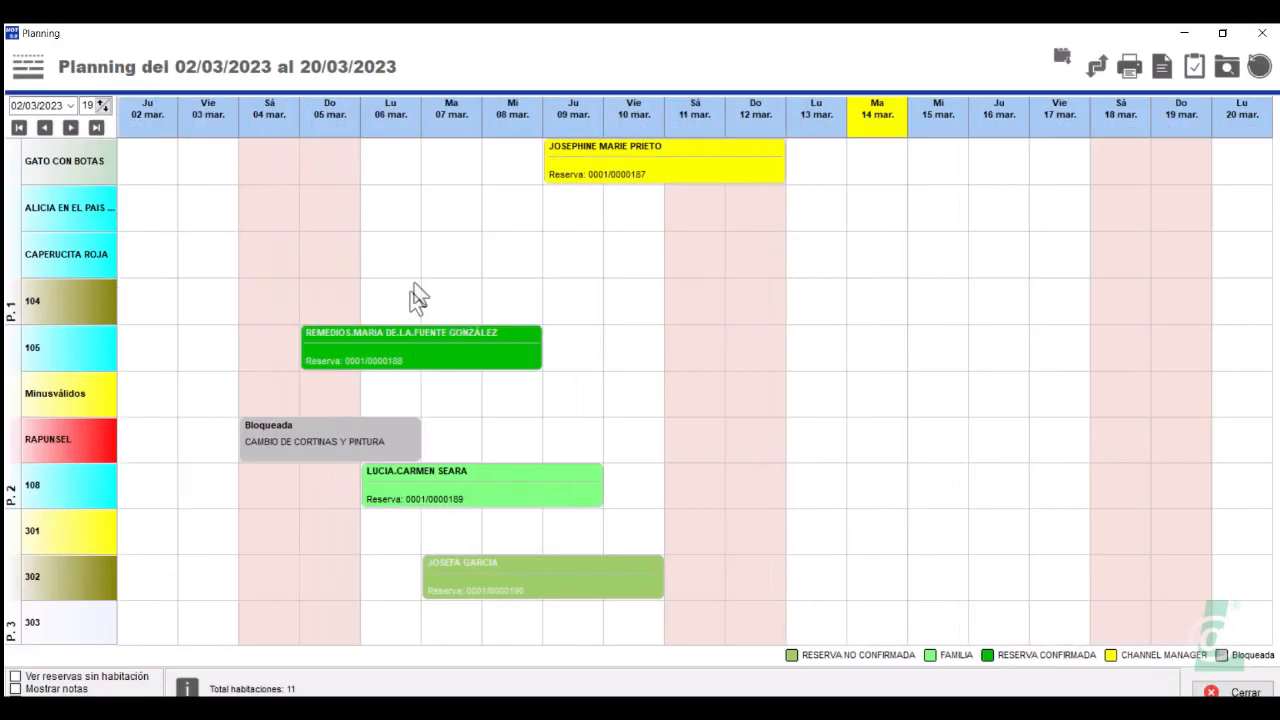
# Restore Planning and move it down-right, then place a floating Suplementos window beside it
pyautogui.click(1222, 33)
pyautogui.moveTo(675, 103); pyautogui.dragTo(823, 182)
pyautogui.click(74, 57)
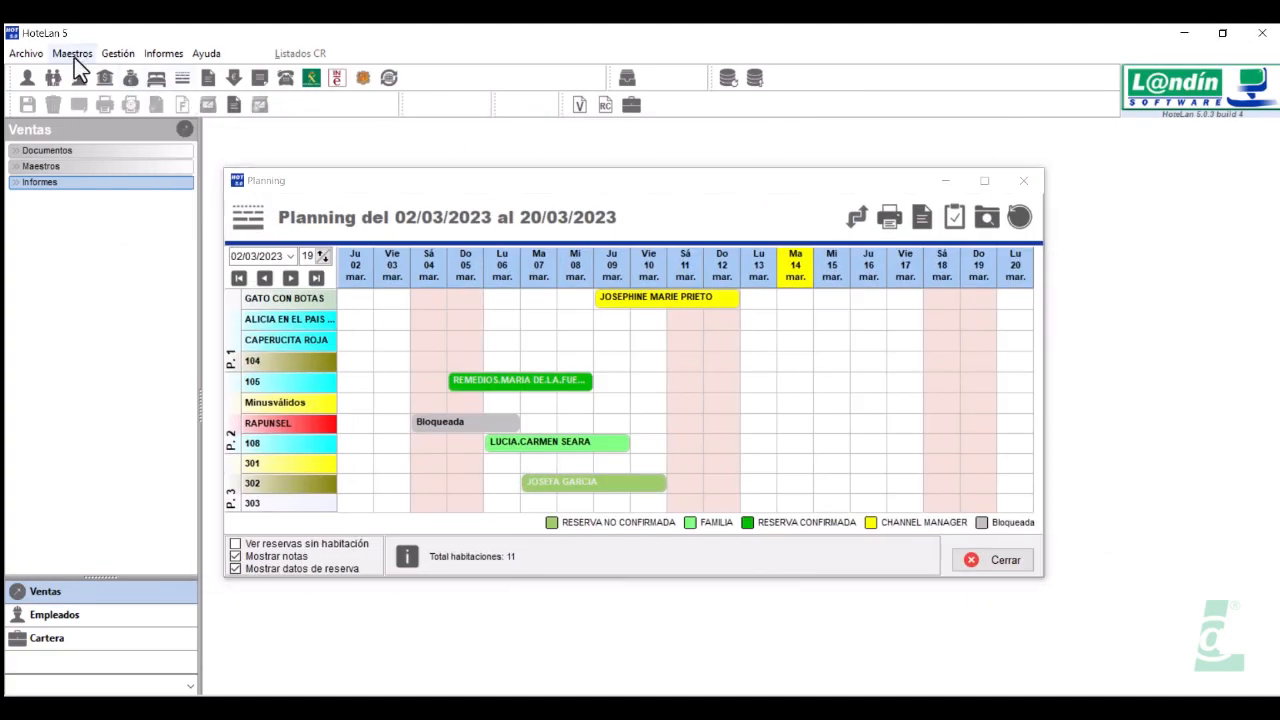
pyautogui.click(103, 193)
pyautogui.moveTo(188, 51); pyautogui.dragTo(533, 135)
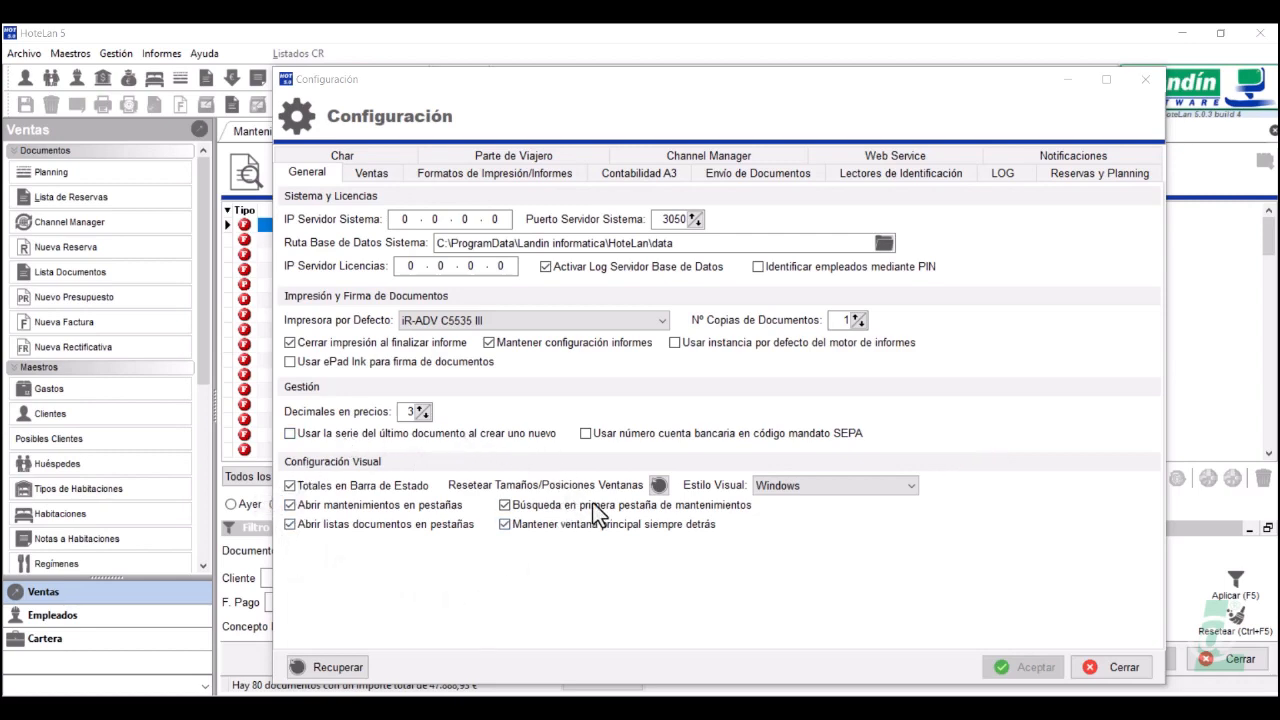
# Close Configuración and undock the Documentos de Salida list into a floating window aside
pyautogui.click(1141, 81)
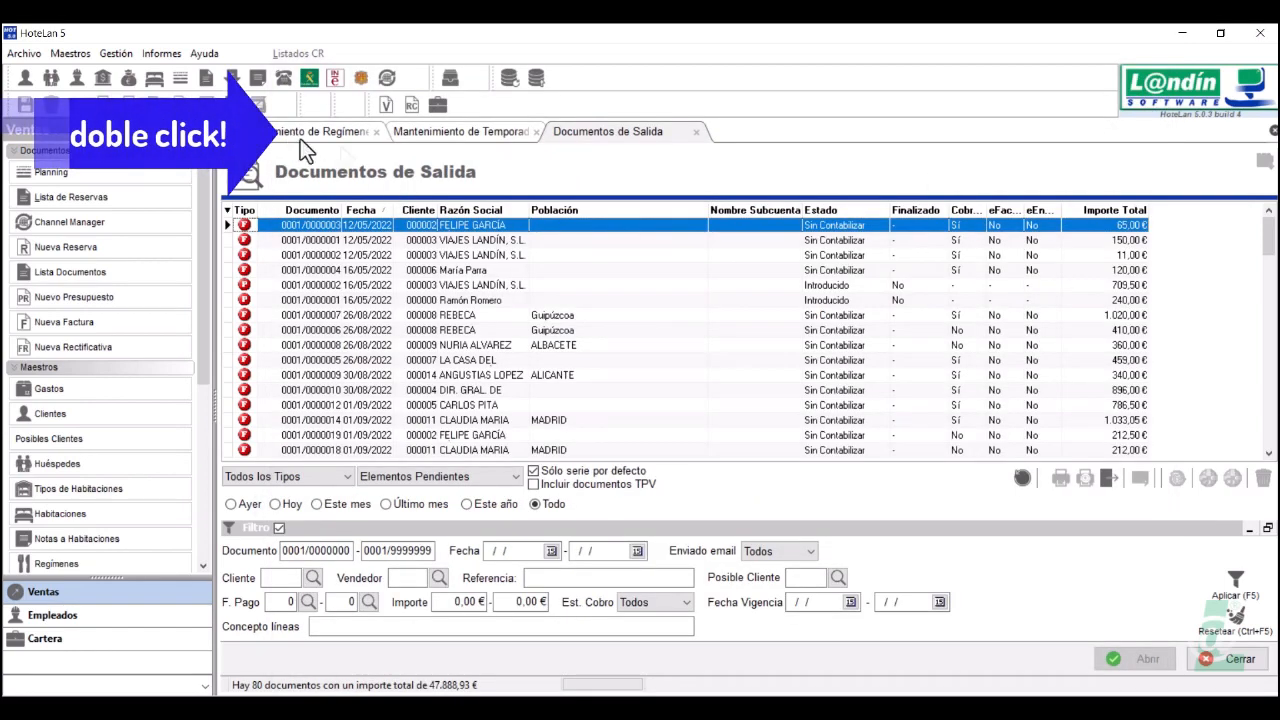
pyautogui.doubleClick(601, 132)
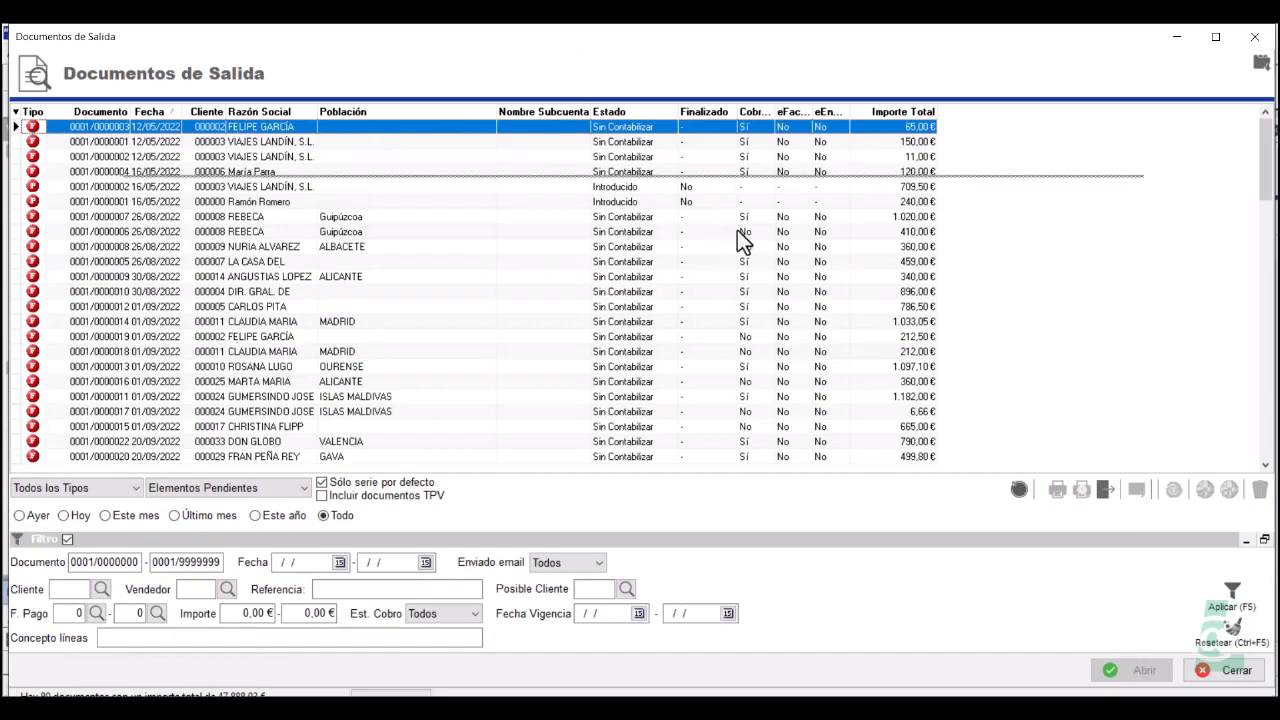
pyautogui.moveTo(761, 266); pyautogui.dragTo(795, 296)
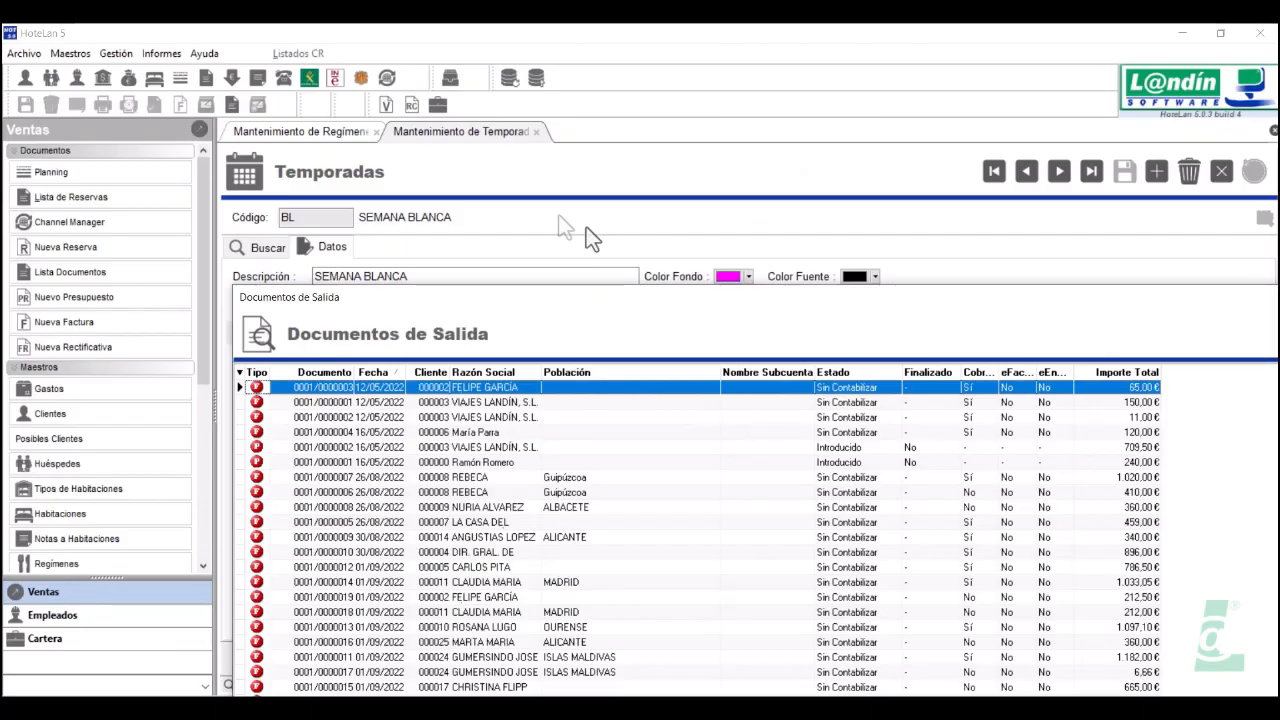
# Restore the Temporadas window to floating size and un-maximize the Regímenes window
pyautogui.click(436, 131)
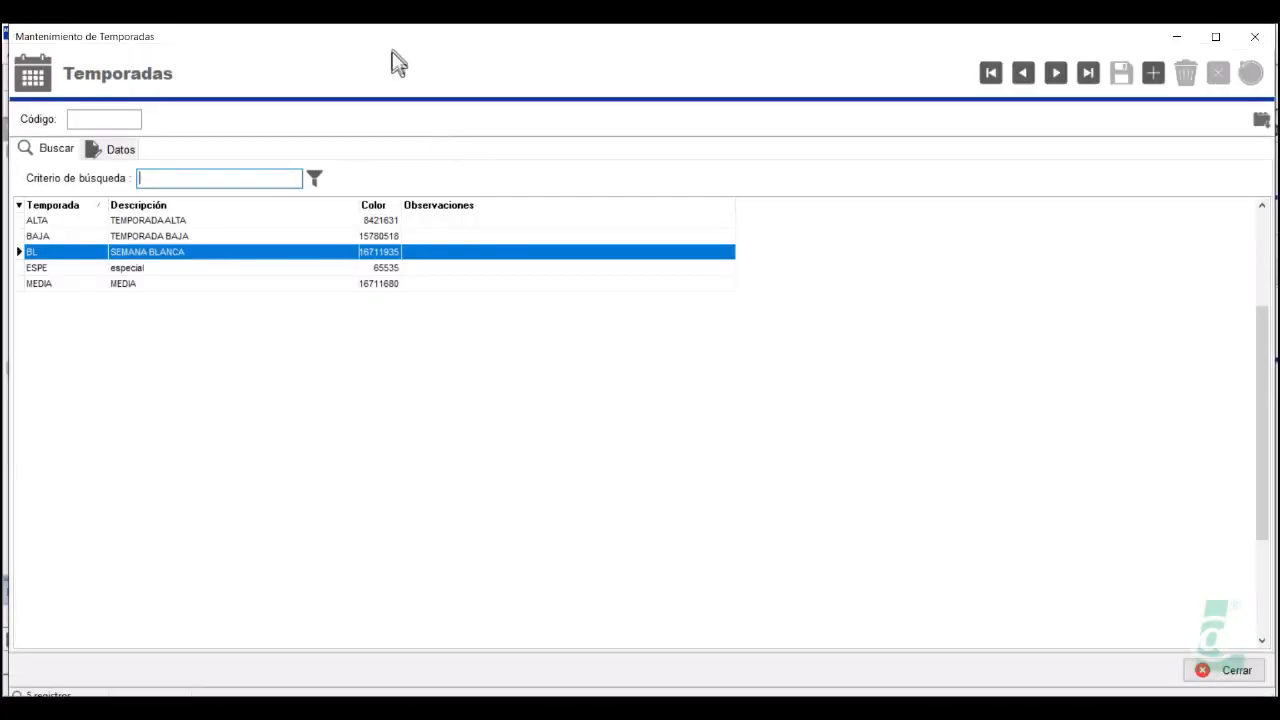
pyautogui.doubleClick(391, 33)
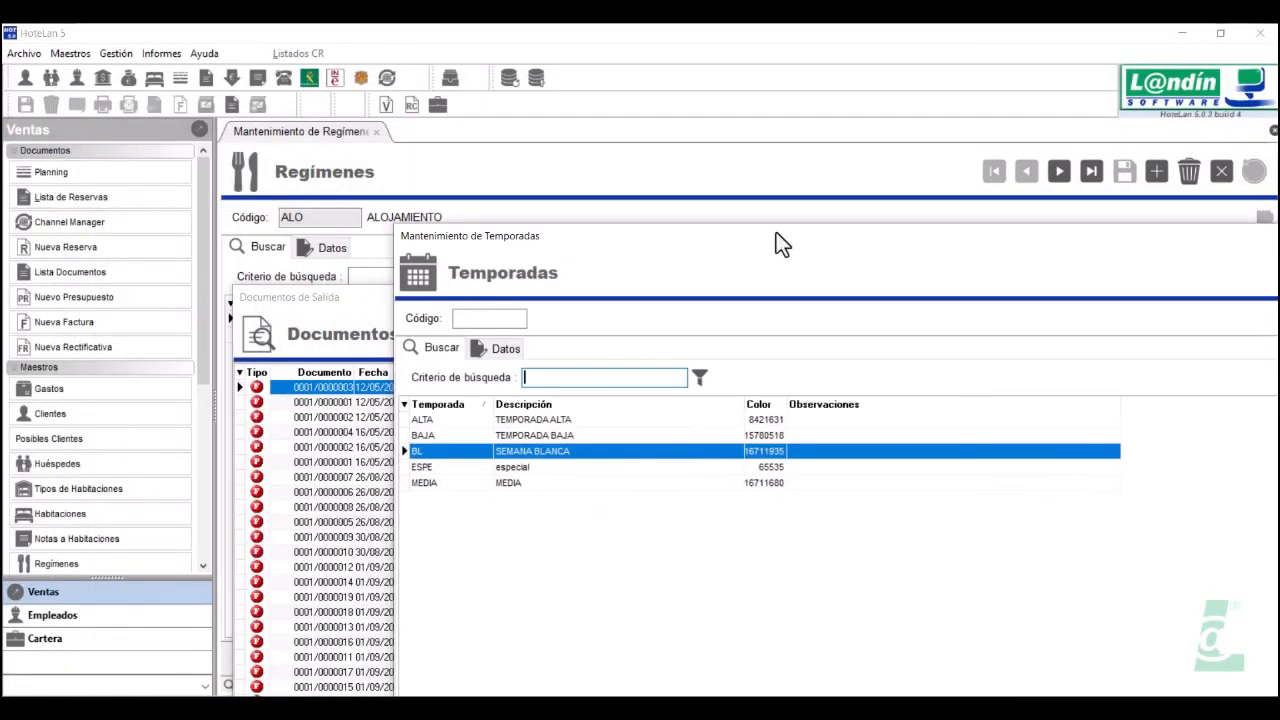
pyautogui.click(316, 131)
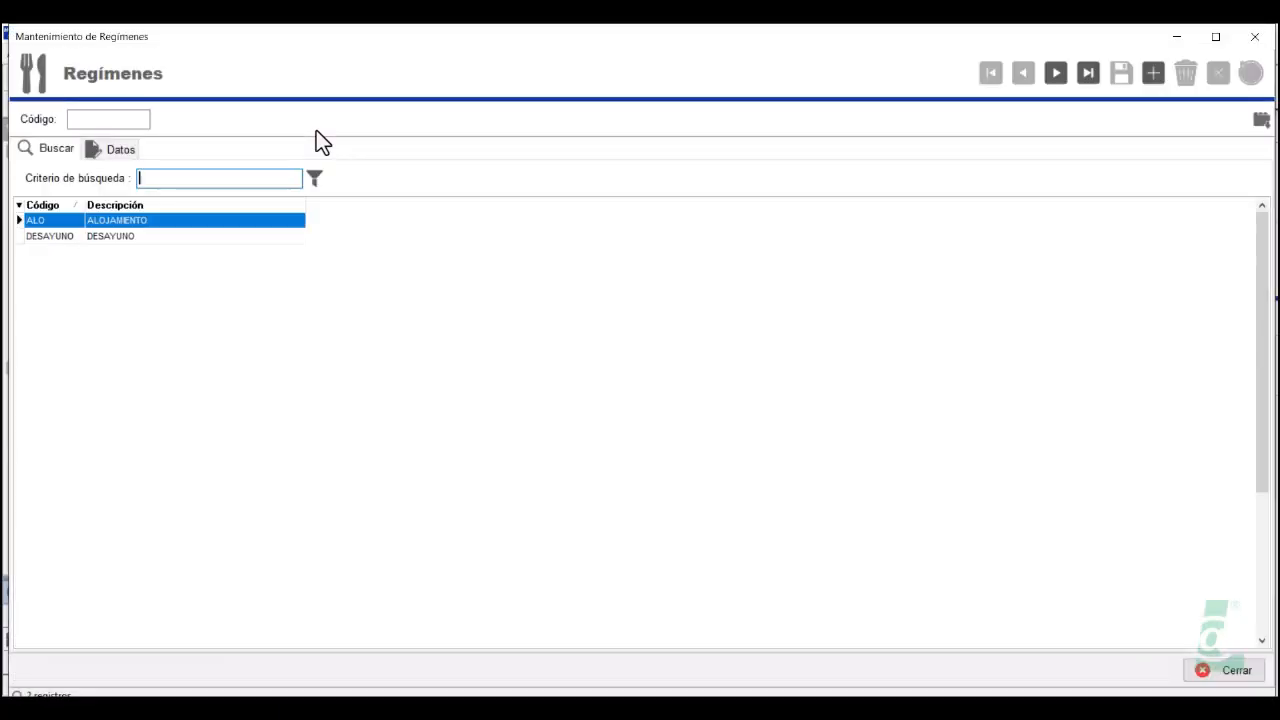
pyautogui.moveTo(320, 45); pyautogui.dragTo(814, 166)
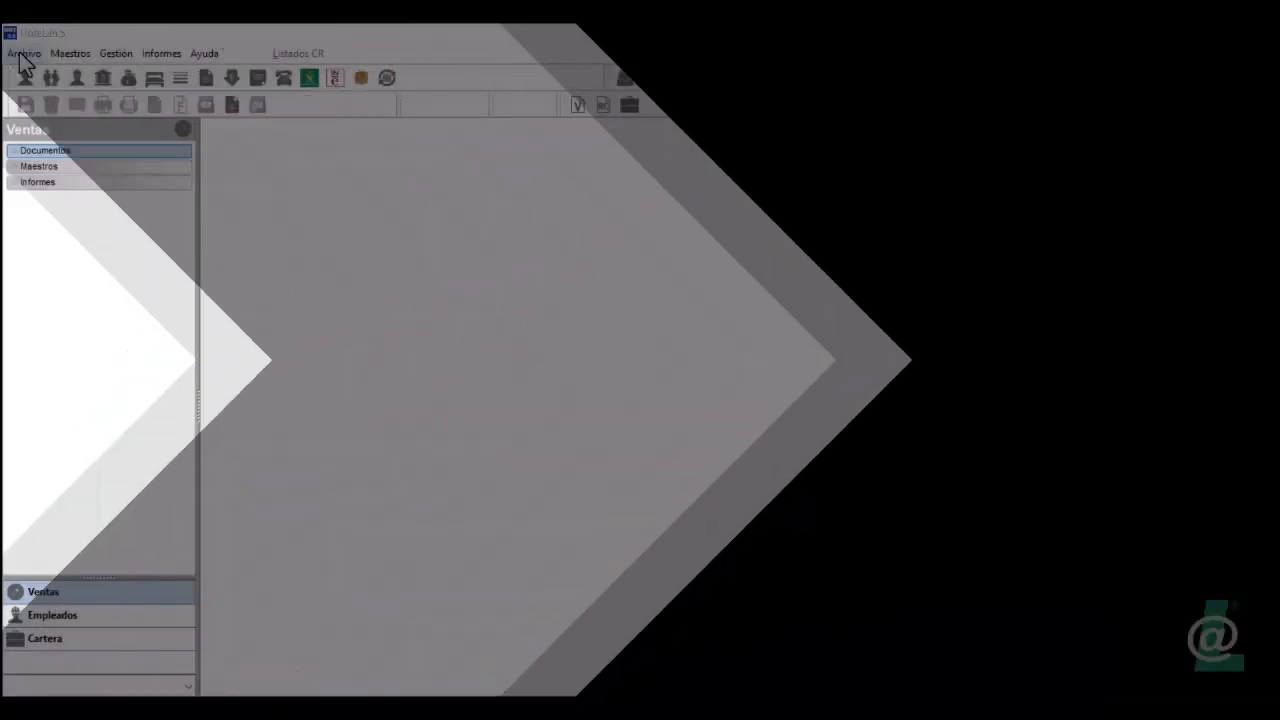
# Open Archivo > Configuración on its Ventas settings page
pyautogui.click(23, 53)
pyautogui.click(45, 76)
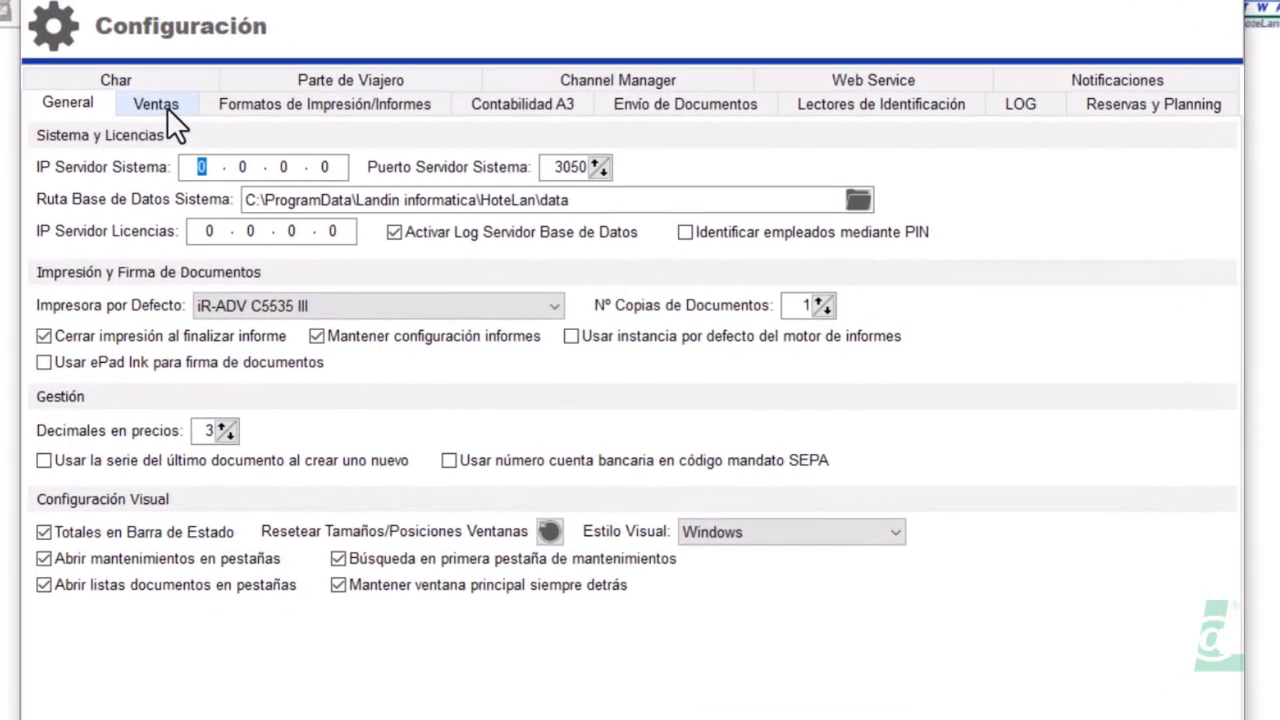
pyautogui.click(374, 173)
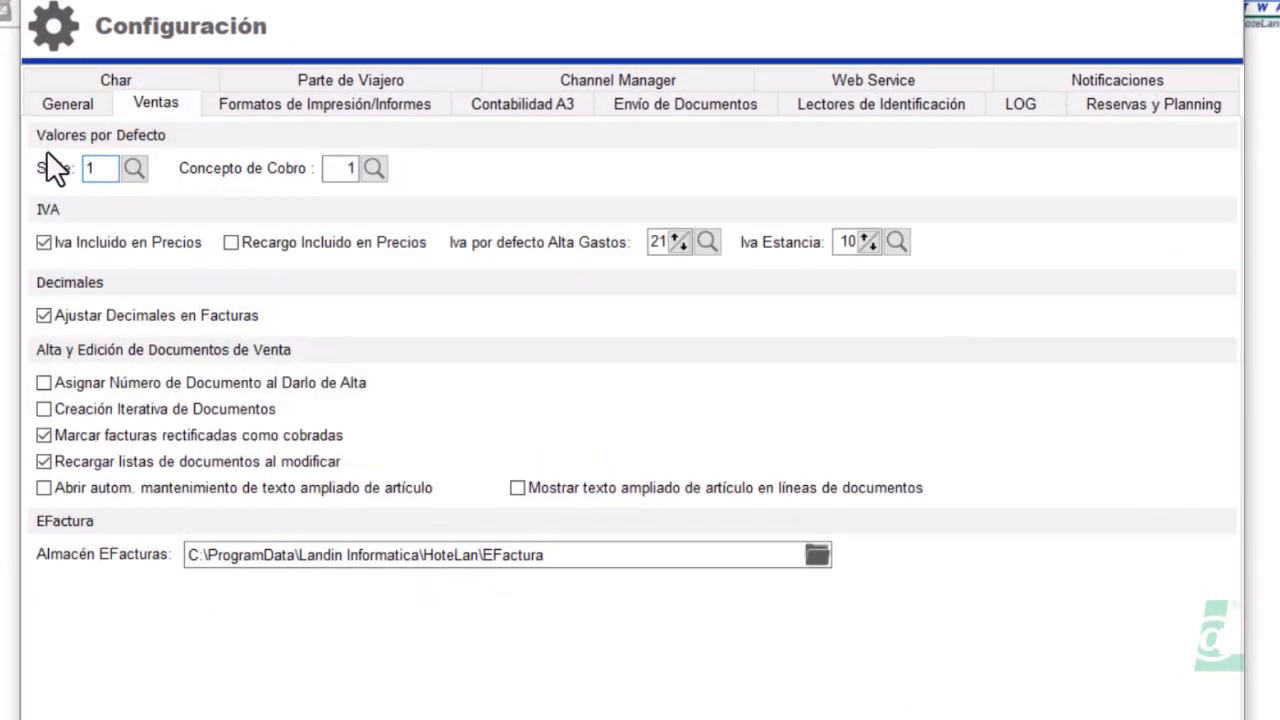
# Check the Serie and Concepto de Cobro lookups without changes, then toggle Iva Incluido en Precios
pyautogui.click(136, 169)
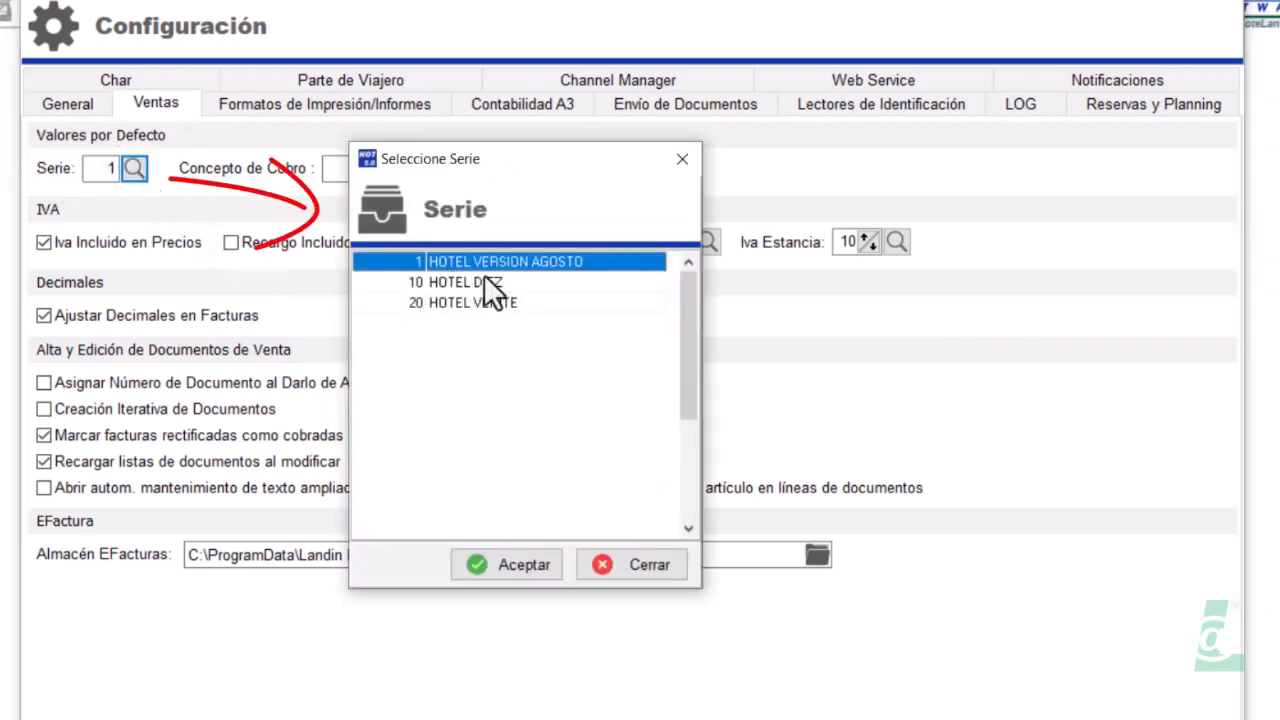
pyautogui.click(682, 159)
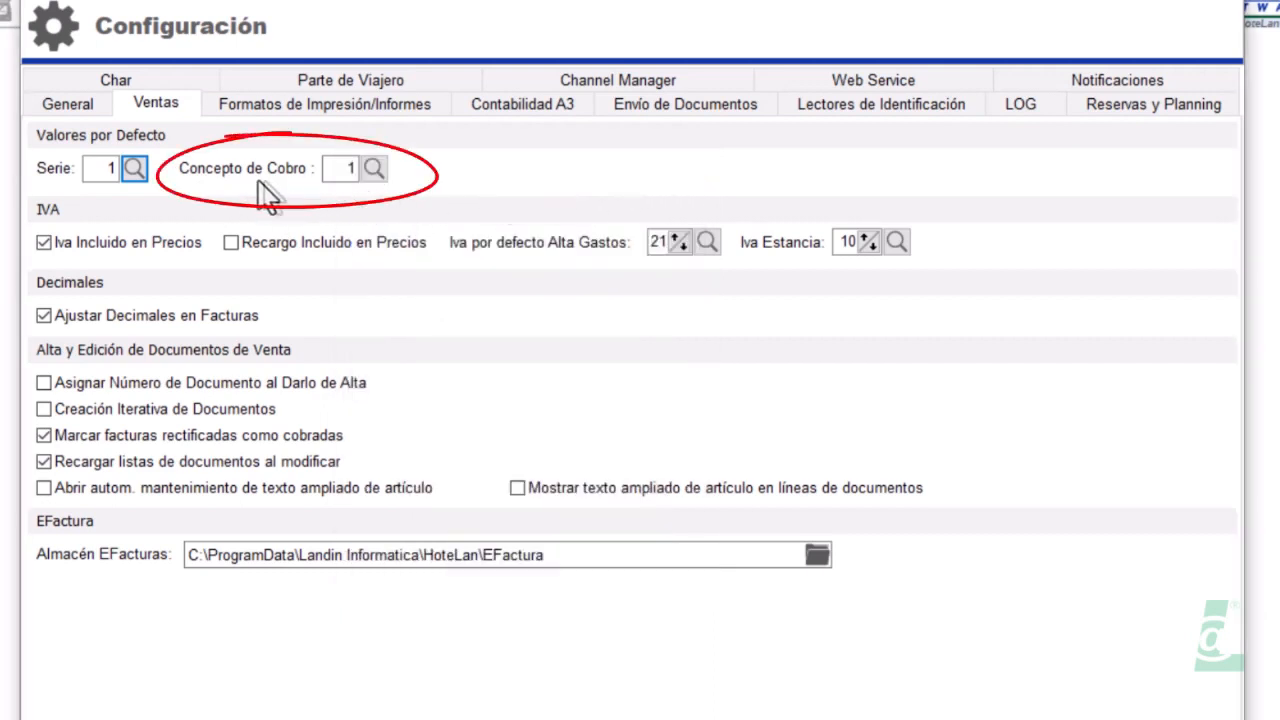
pyautogui.click(373, 168)
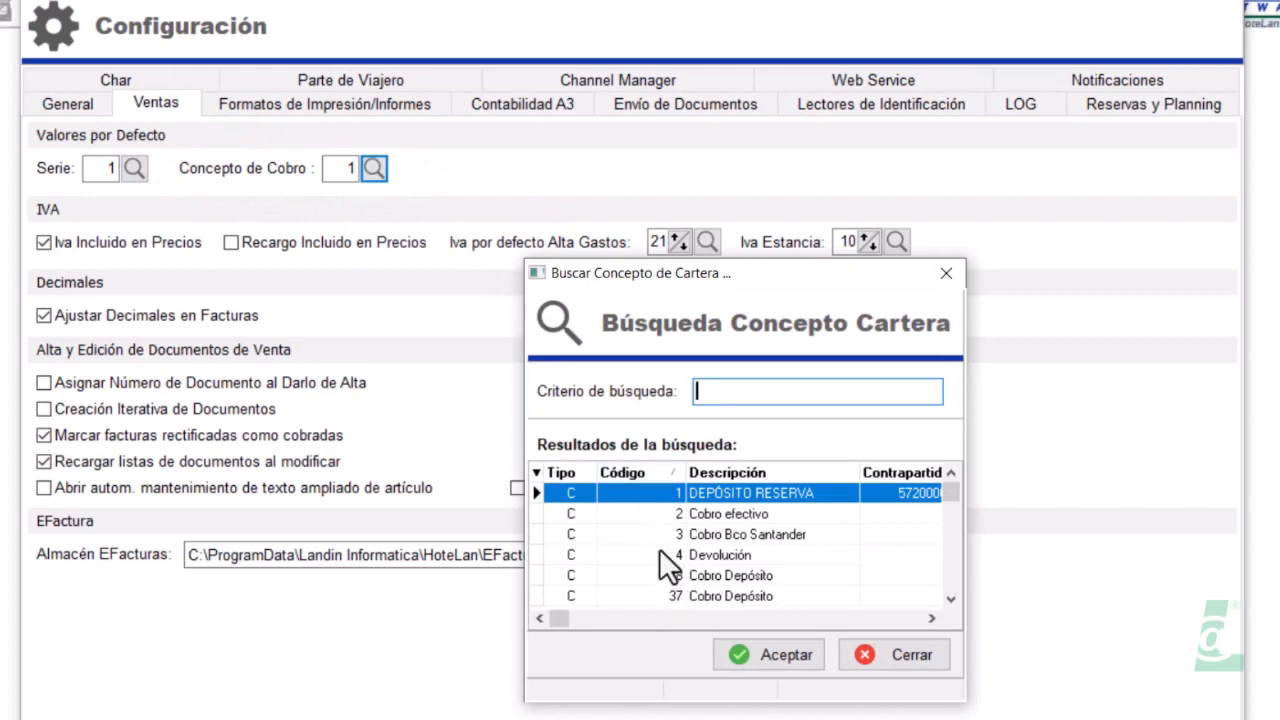
pyautogui.click(852, 652)
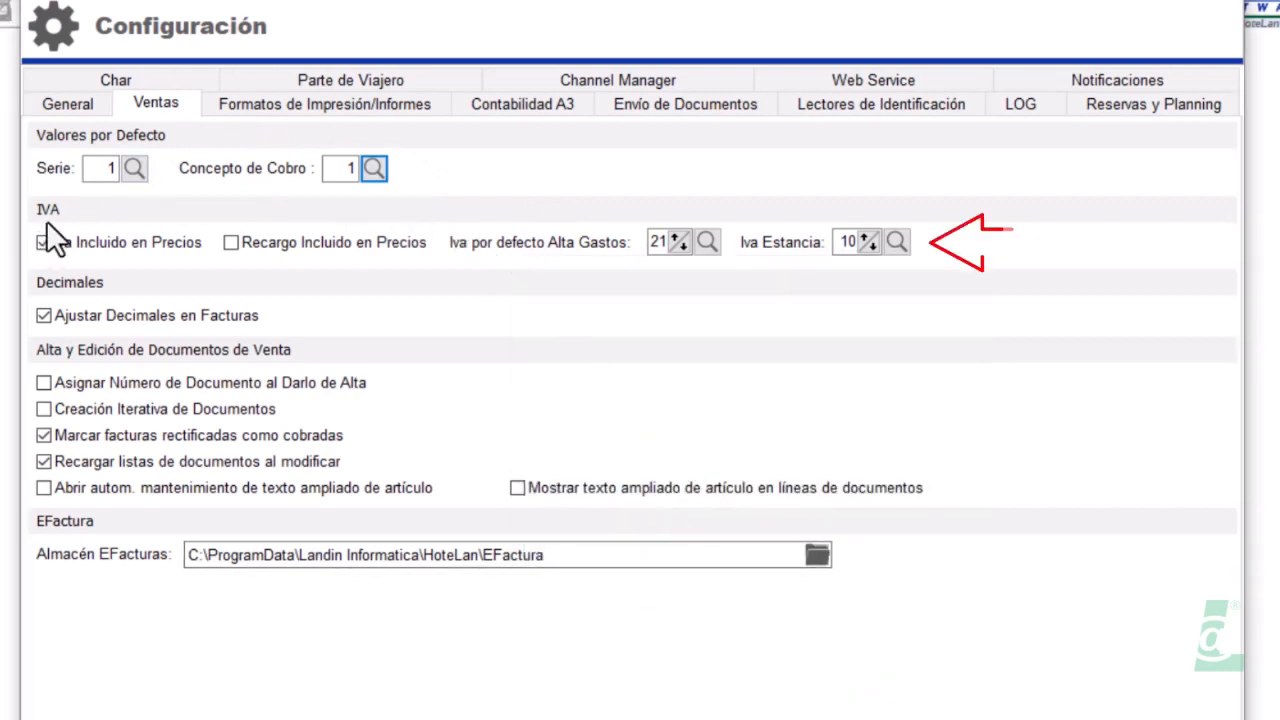
pyautogui.click(158, 249)
pyautogui.click(168, 248)
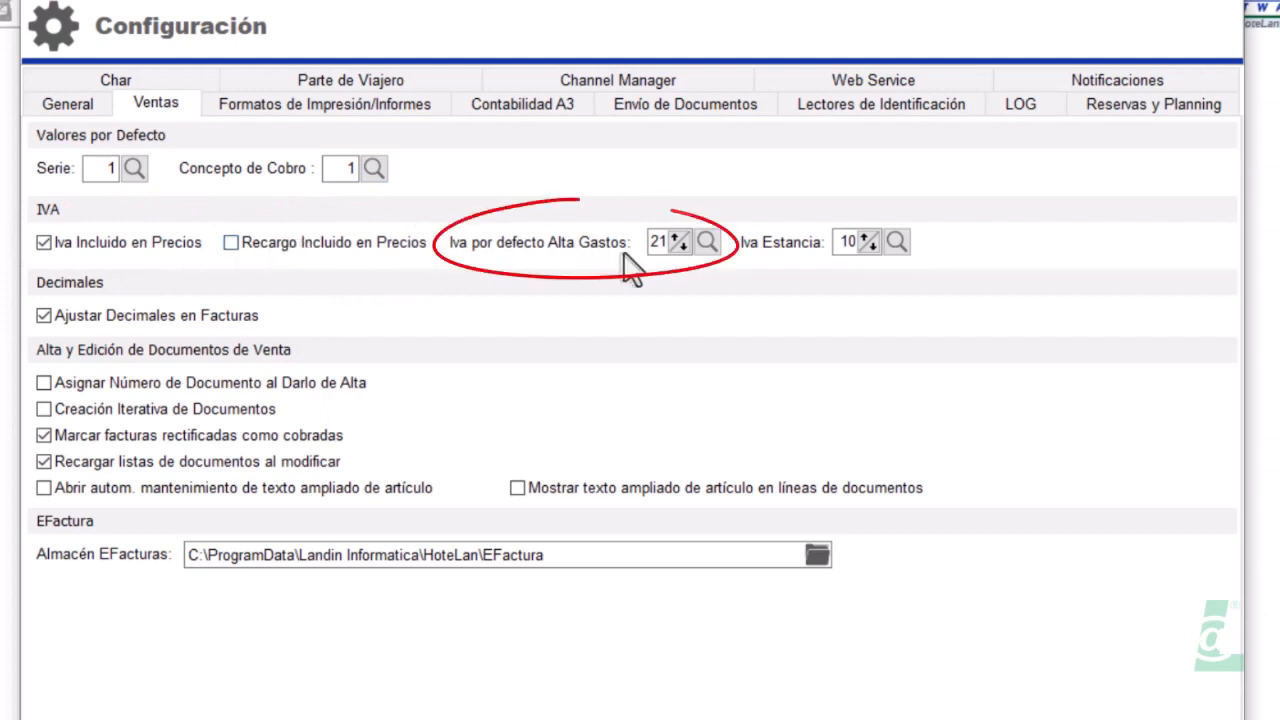
pyautogui.click(706, 243)
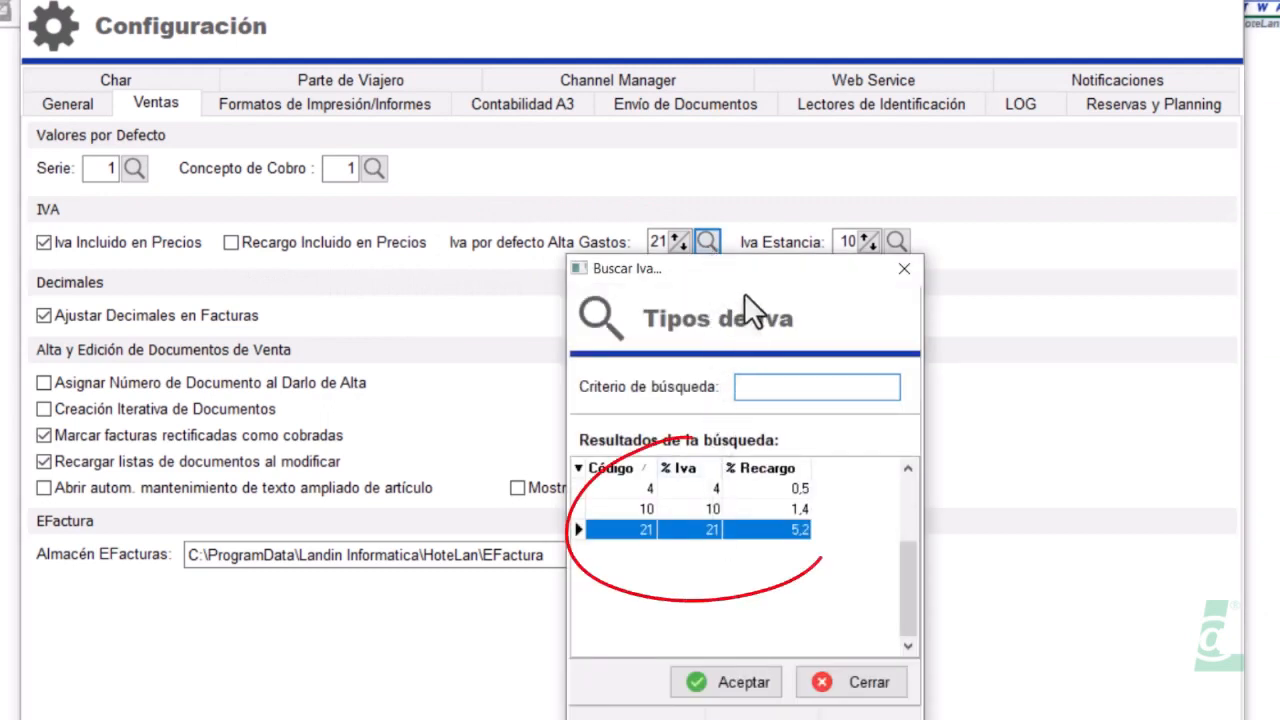
pyautogui.click(903, 269)
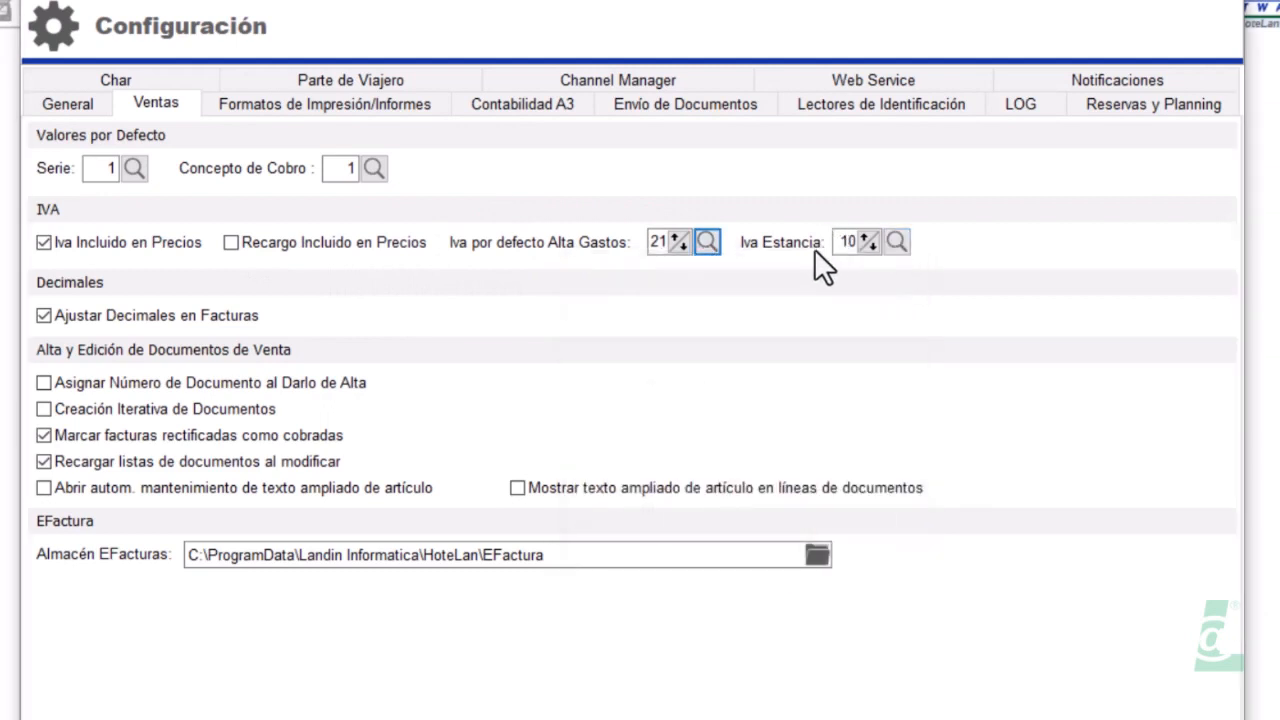
pyautogui.click(895, 242)
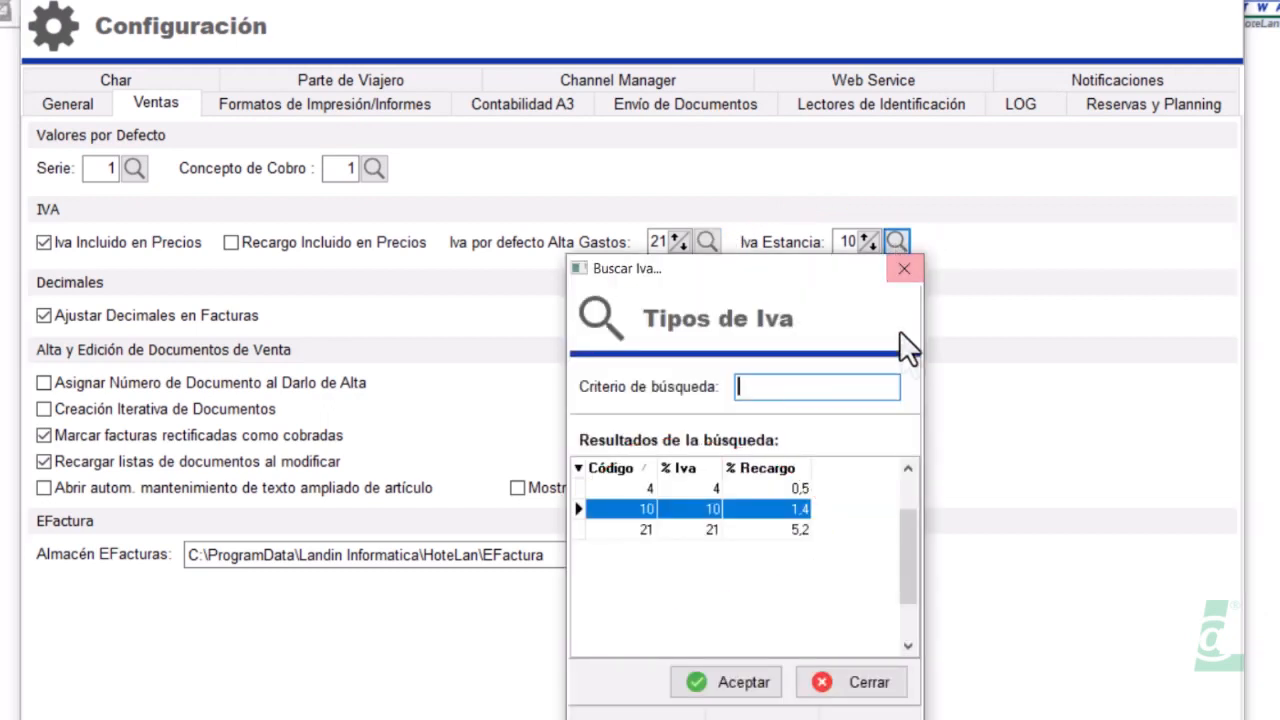
pyautogui.click(852, 684)
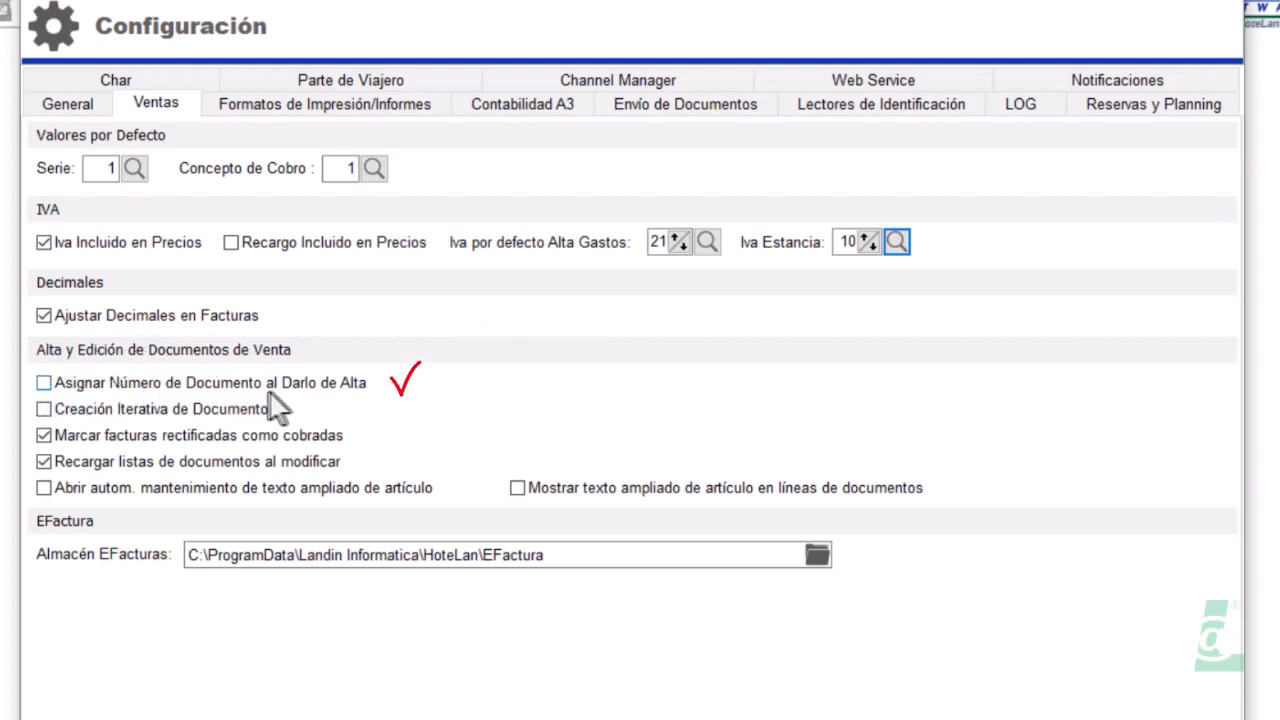
# Tick Asignar Número de Documento al Darlo de Alta, cancel the EFactura folder browser, and view Formatos de Impresión/Informes
pyautogui.click(43, 383)
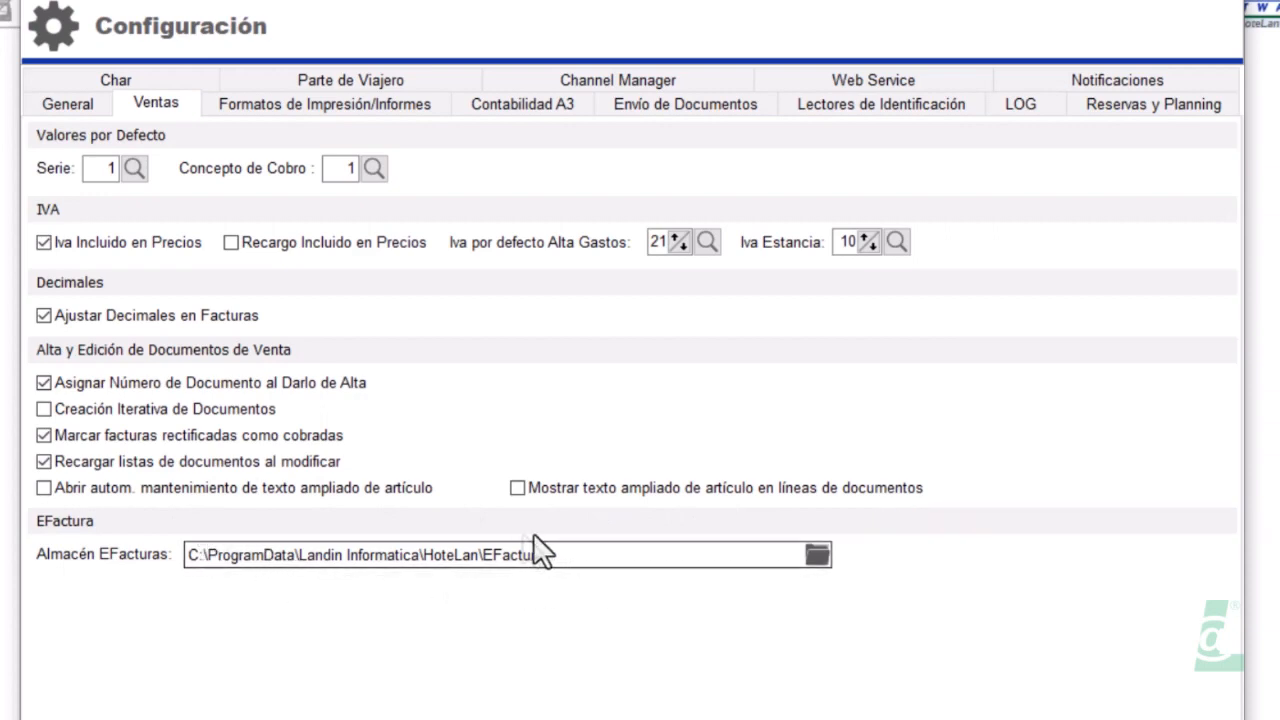
pyautogui.click(817, 555)
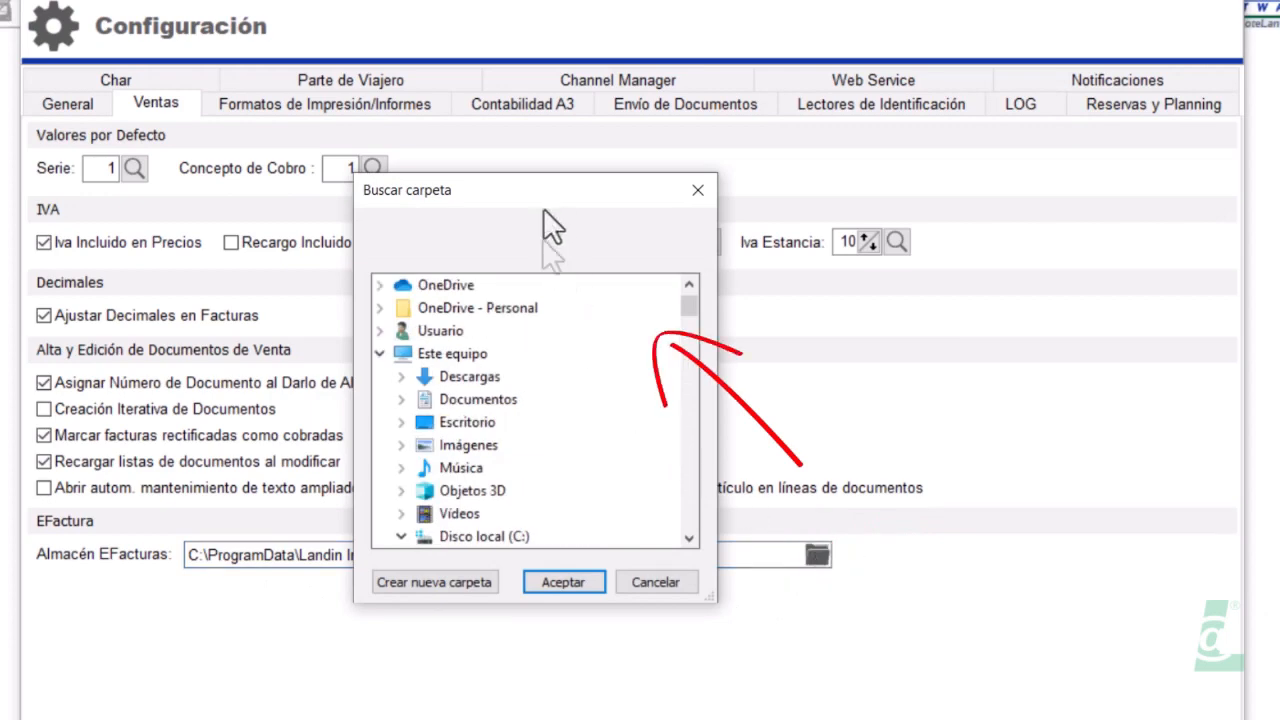
pyautogui.scroll(-3, 492, 407)
pyautogui.scroll(3, 490, 404)
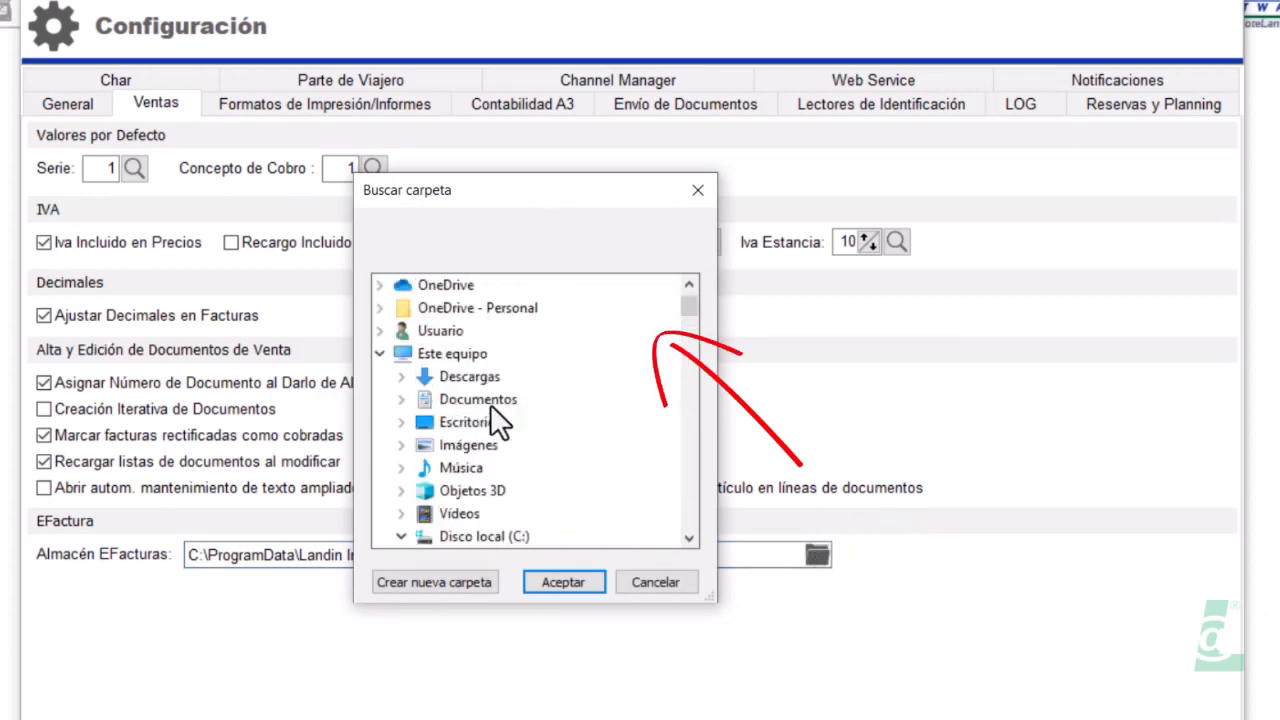
pyautogui.click(646, 586)
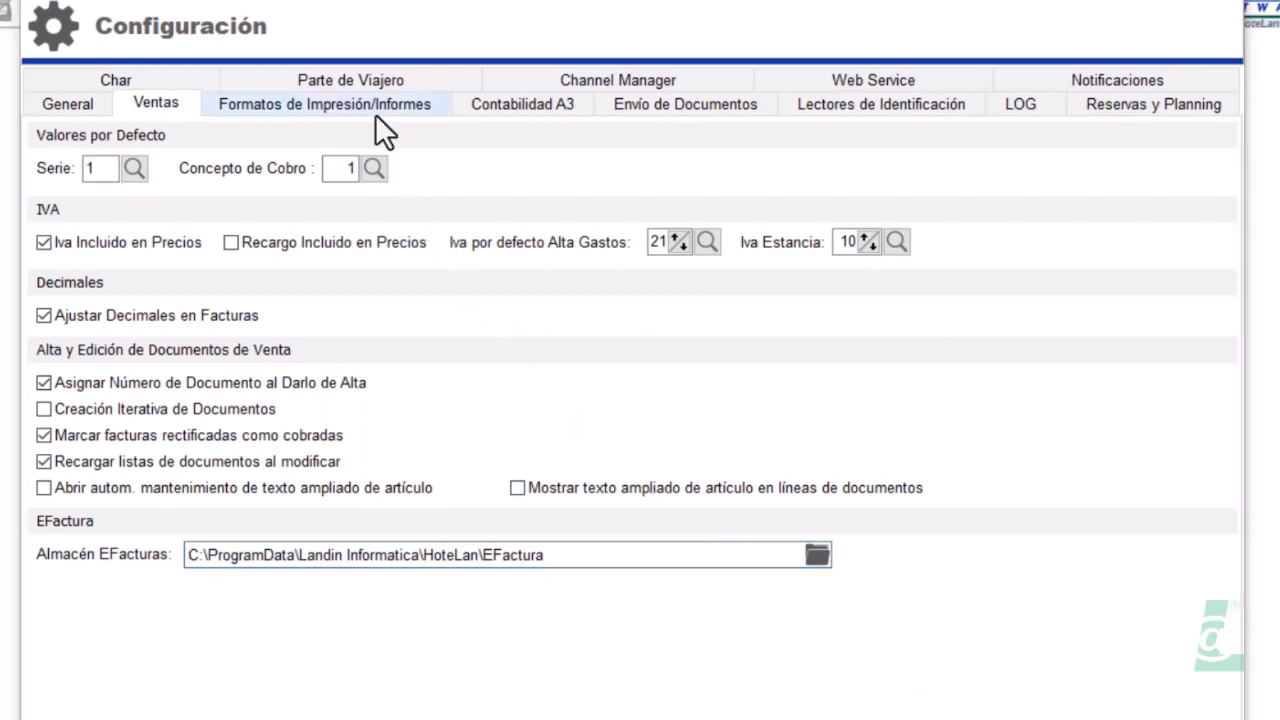
pyautogui.click(376, 110)
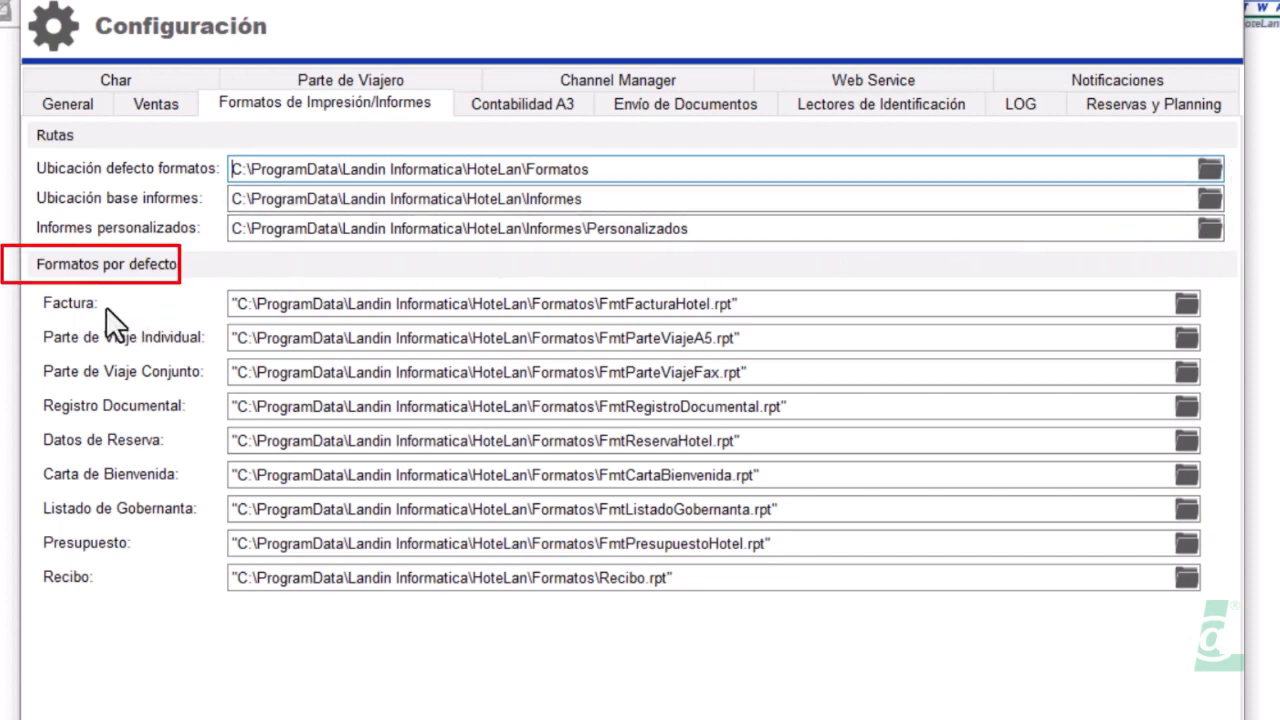
pyautogui.moveTo(601, 304); pyautogui.dragTo(777, 310)
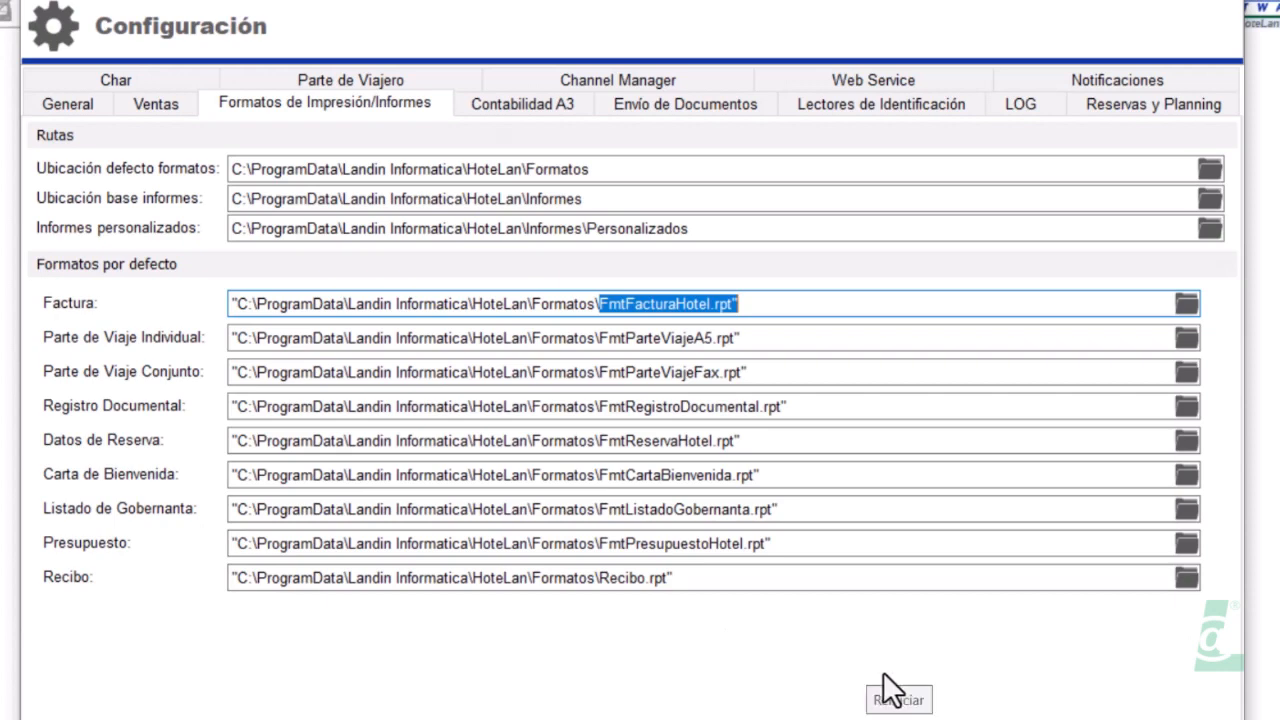
pyautogui.click(912, 679)
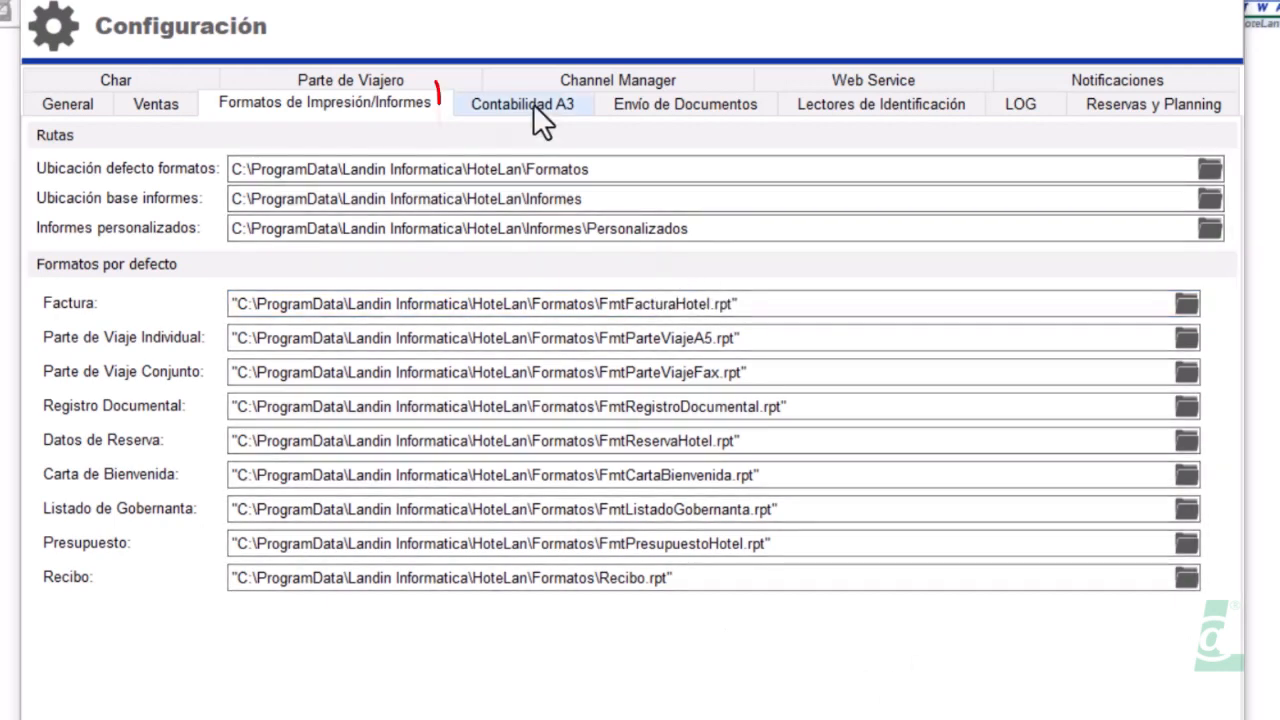
# Review the Contabilidad A3 account numbers, including Tesorería, then view the Envío de Documentos settings
pyautogui.click(531, 106)
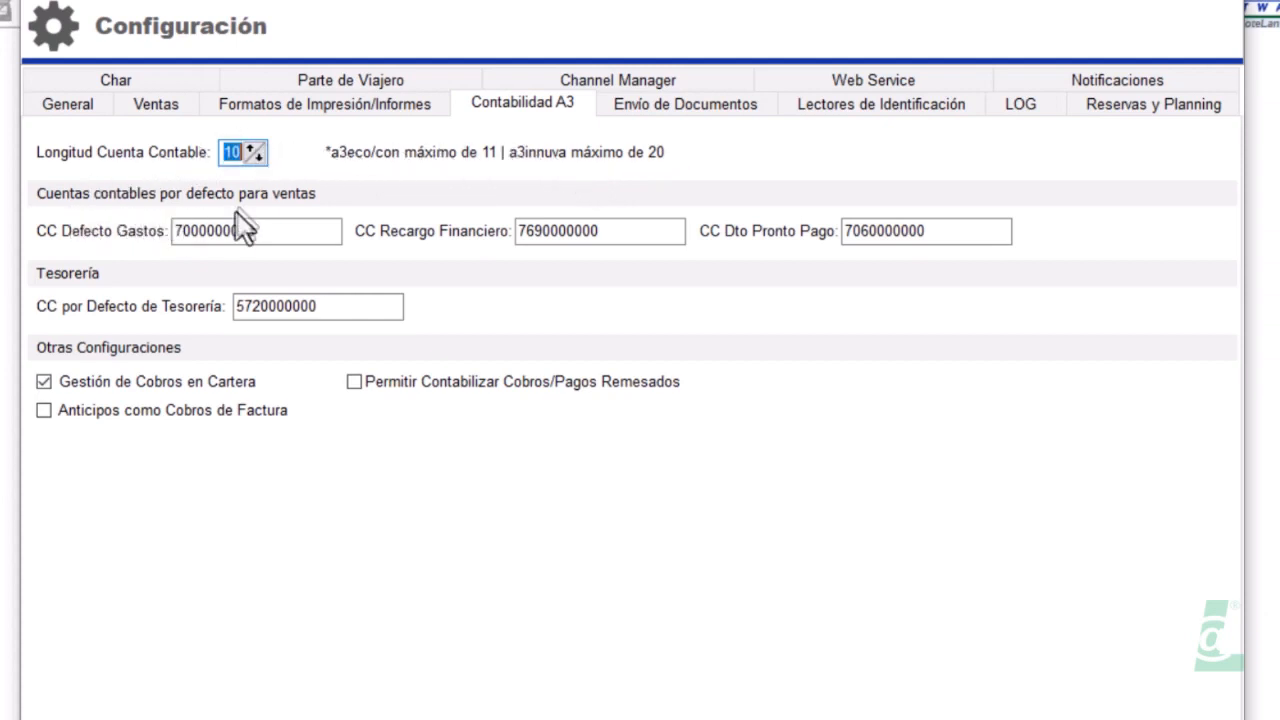
pyautogui.moveTo(274, 230); pyautogui.dragTo(178, 268)
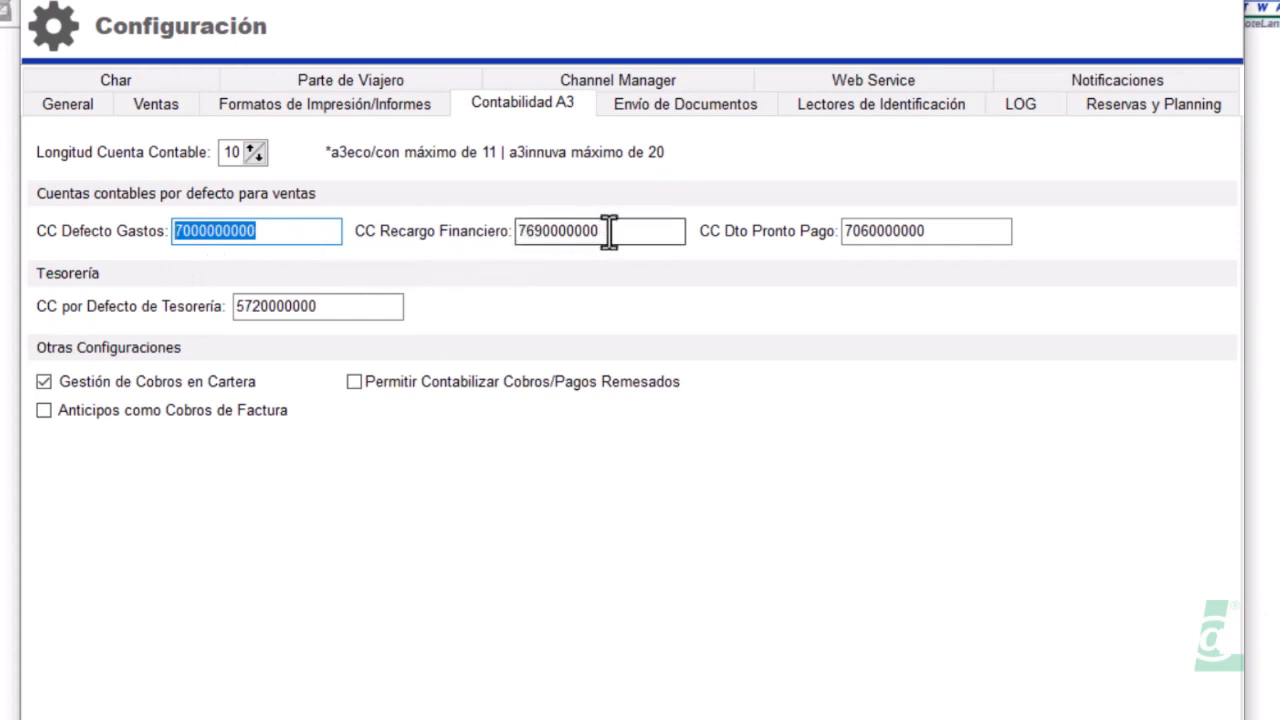
pyautogui.moveTo(608, 229); pyautogui.dragTo(481, 228)
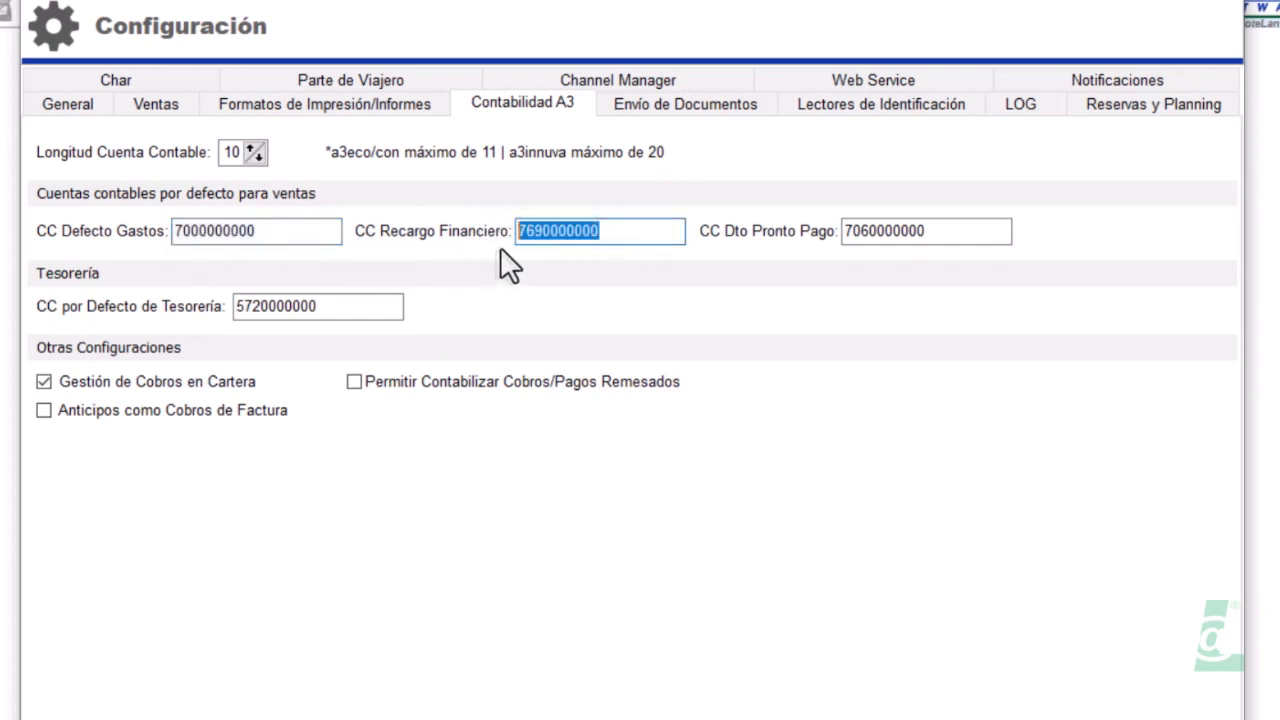
pyautogui.click(927, 228)
pyautogui.moveTo(927, 228); pyautogui.dragTo(794, 228)
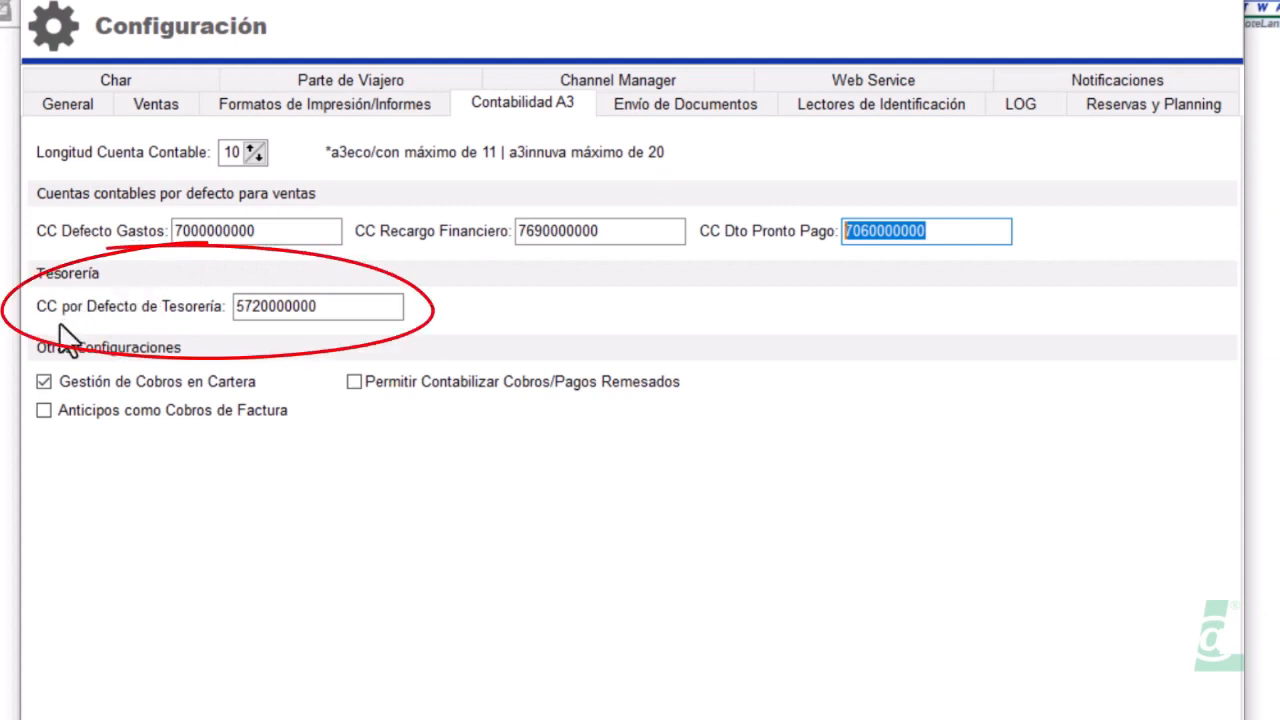
pyautogui.moveTo(329, 312); pyautogui.dragTo(239, 346)
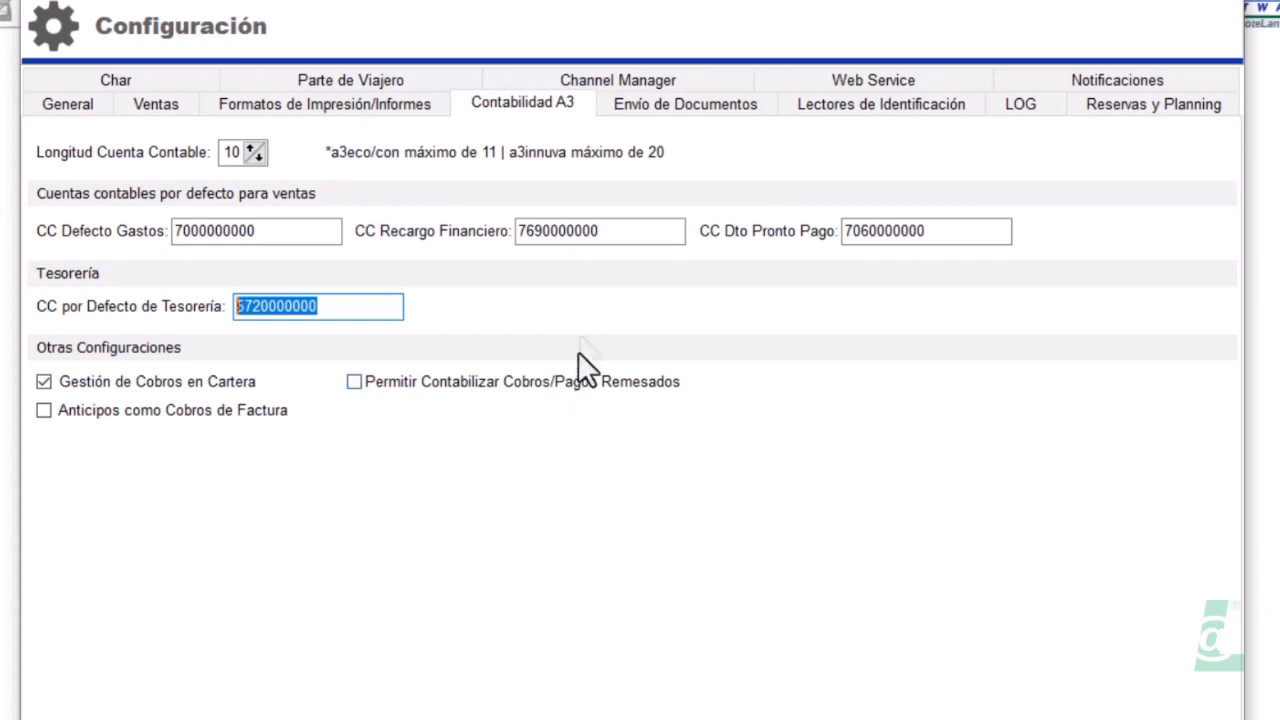
pyautogui.click(643, 120)
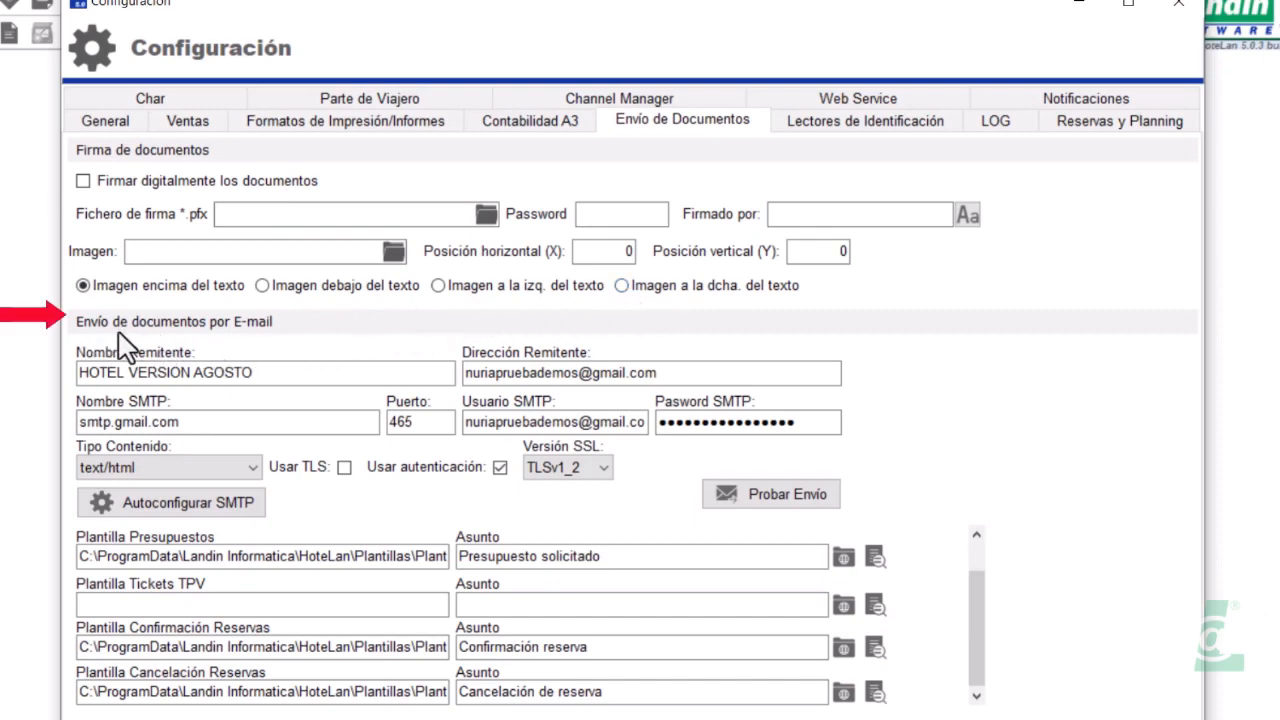
# Review the sender name HOTEL VERSION AGOSTO and the sender address with its mail domain
pyautogui.moveTo(251, 374); pyautogui.dragTo(78, 371)
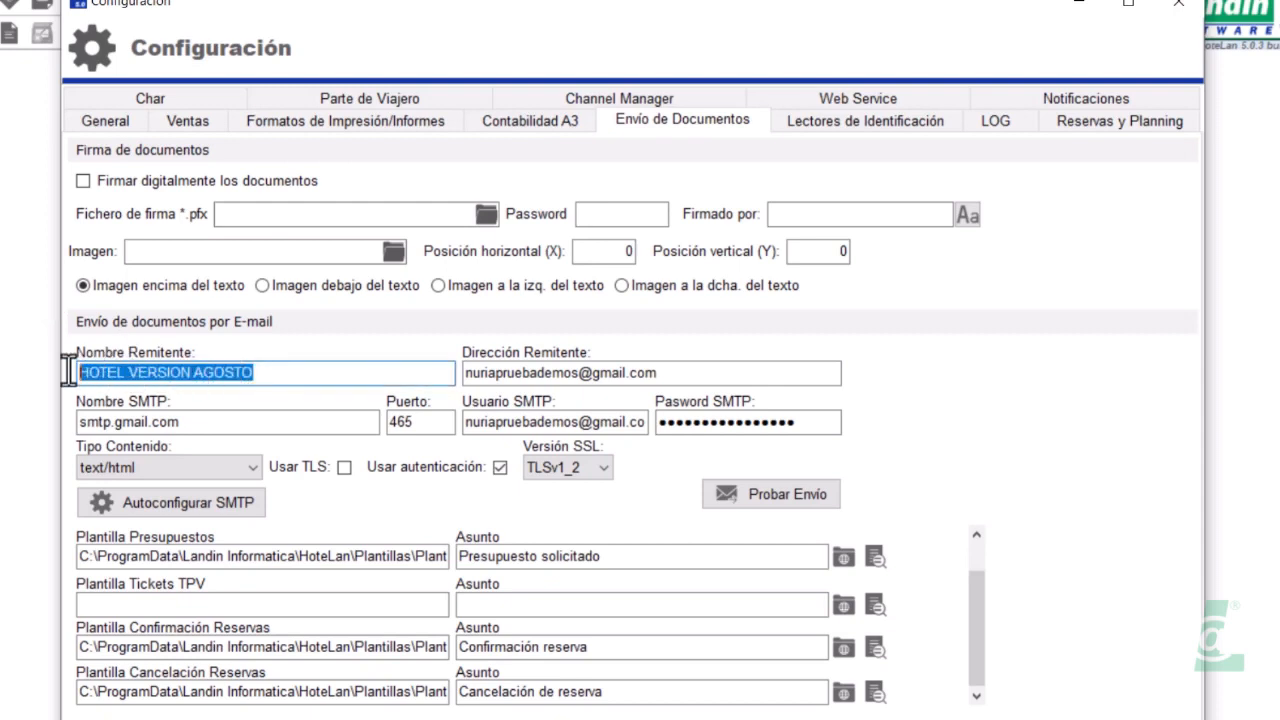
pyautogui.click(521, 382)
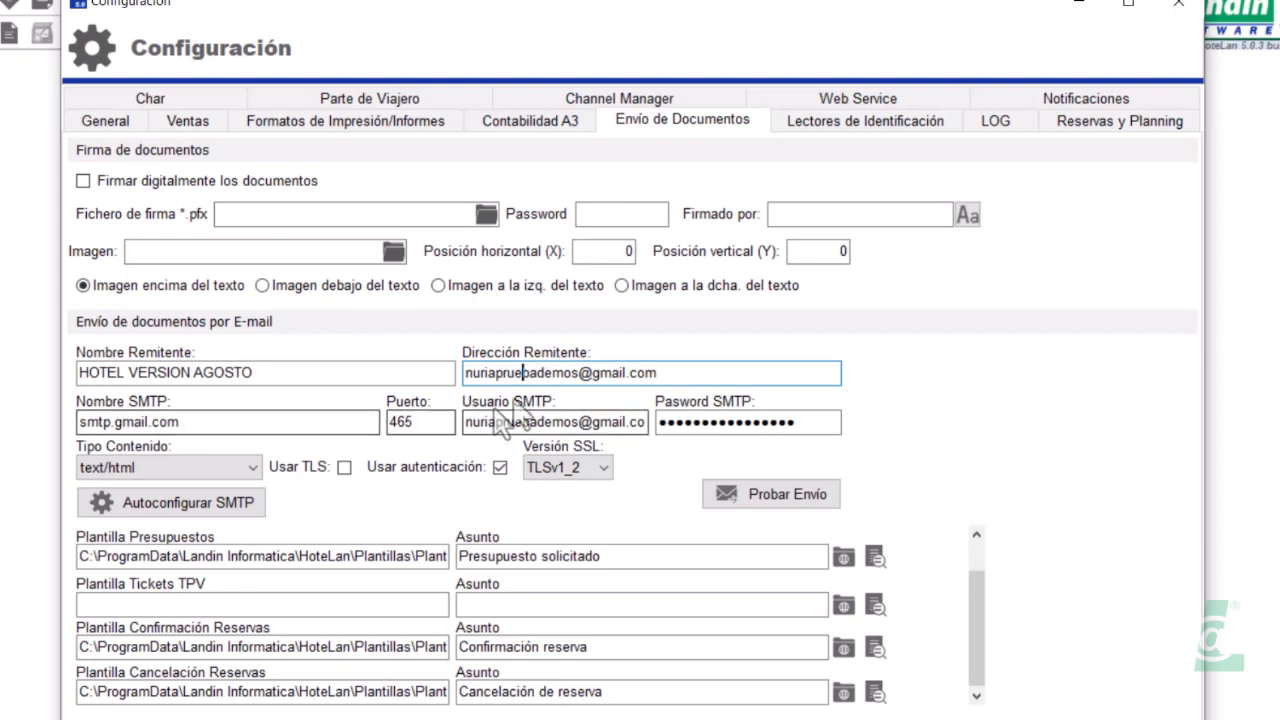
pyautogui.moveTo(592, 372); pyautogui.dragTo(661, 372)
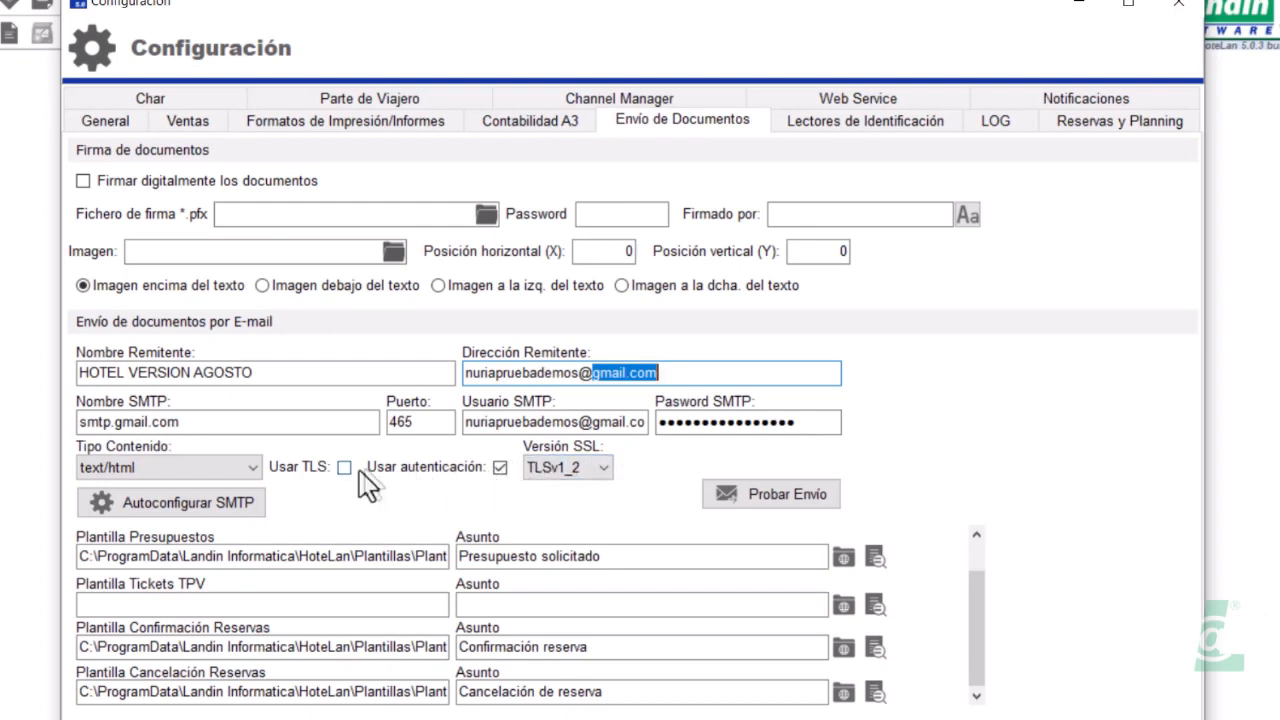
# Enable TLS for outgoing mail on smtp.gmail.com port 465, keeping SSL version TLSv1_2
pyautogui.click(226, 512)
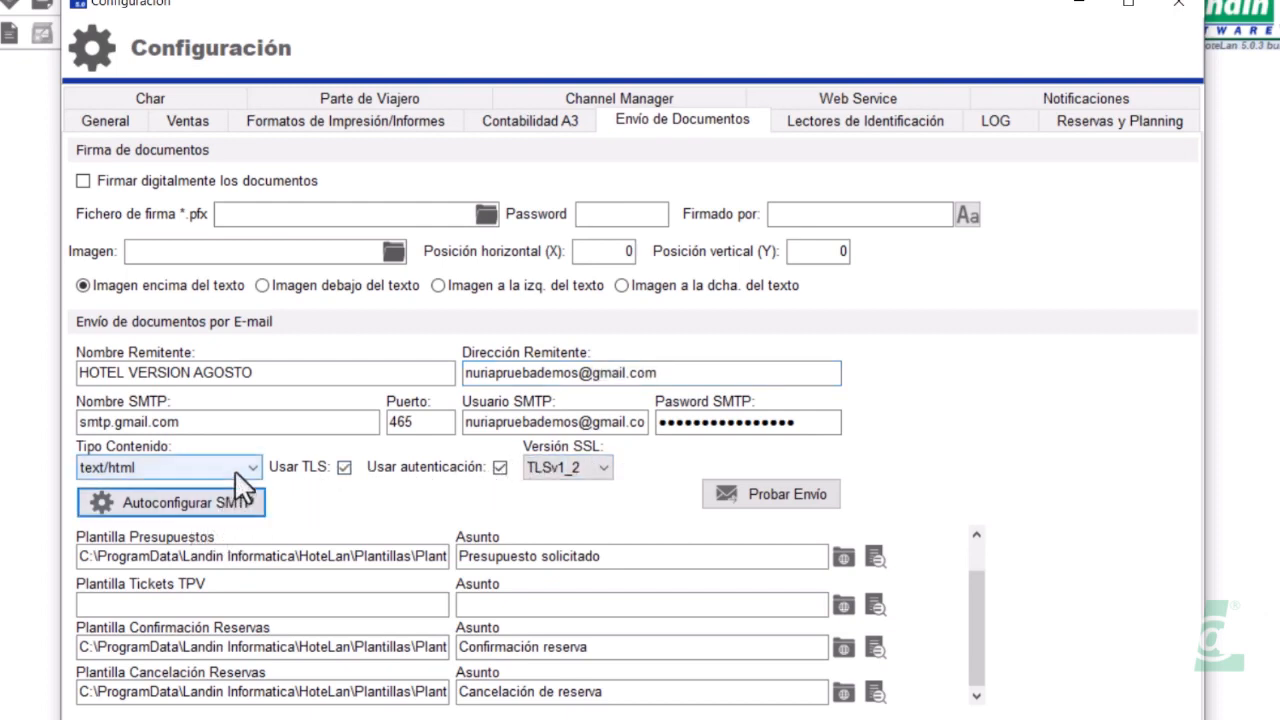
pyautogui.moveTo(214, 420); pyautogui.dragTo(63, 421)
pyautogui.moveTo(425, 424); pyautogui.dragTo(377, 426)
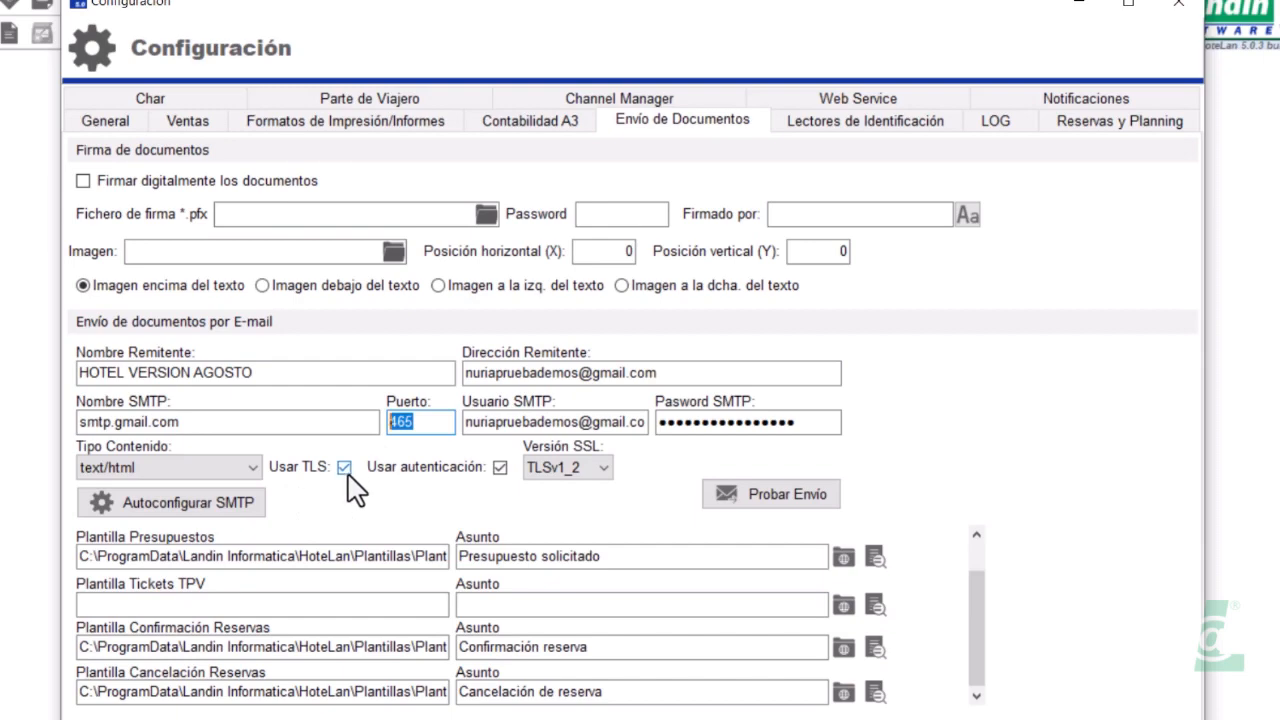
pyautogui.click(604, 468)
pyautogui.click(608, 476)
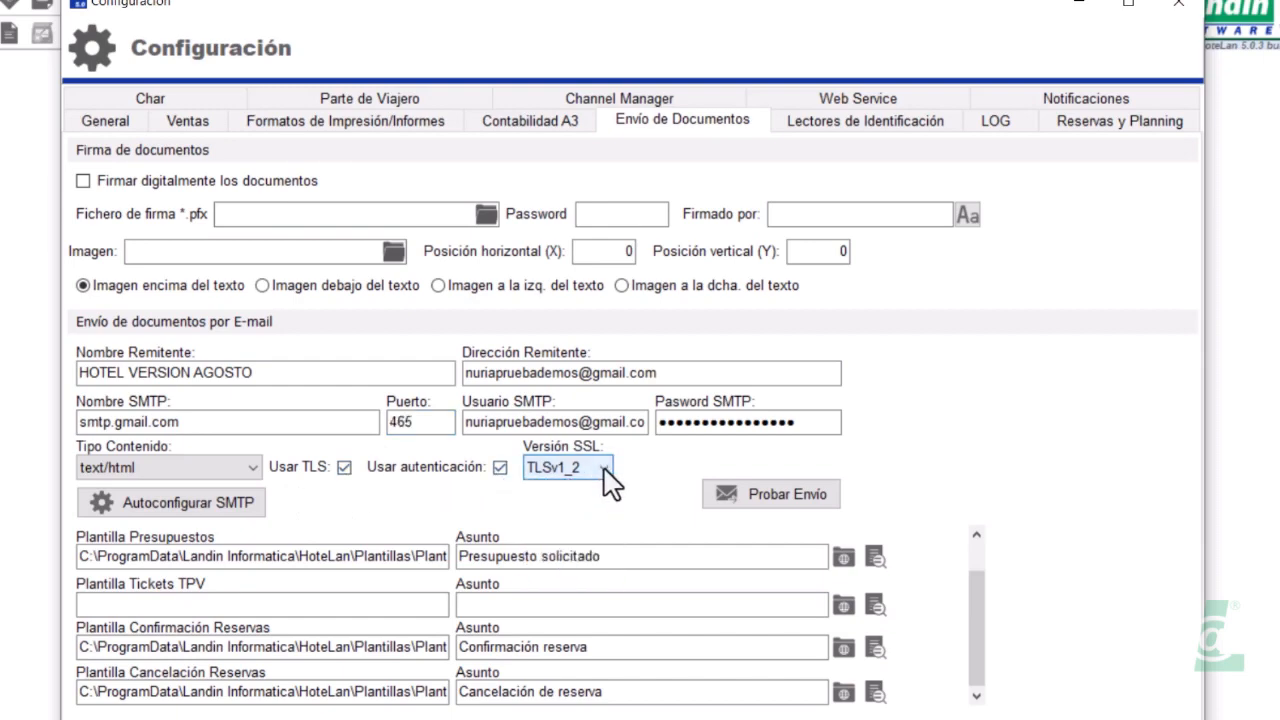
# Check the SMTP password field and dismiss the caps-lock warning
pyautogui.click(758, 422)
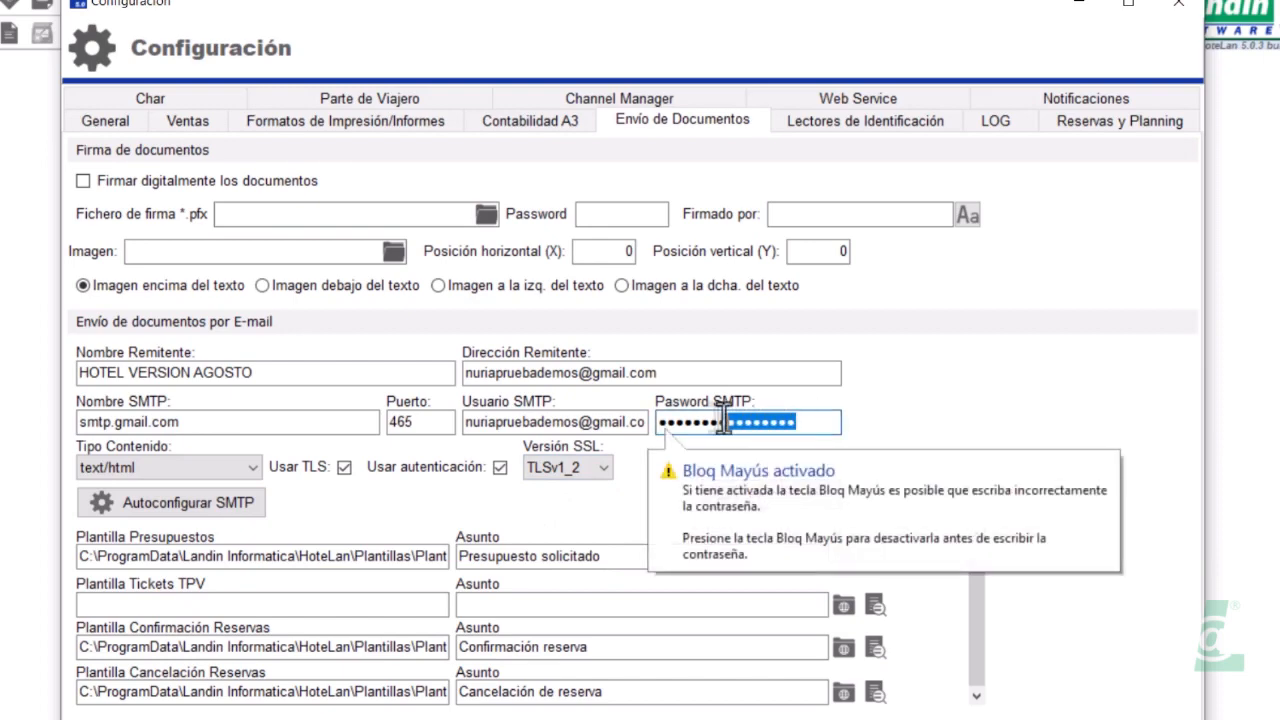
pyautogui.click(735, 490)
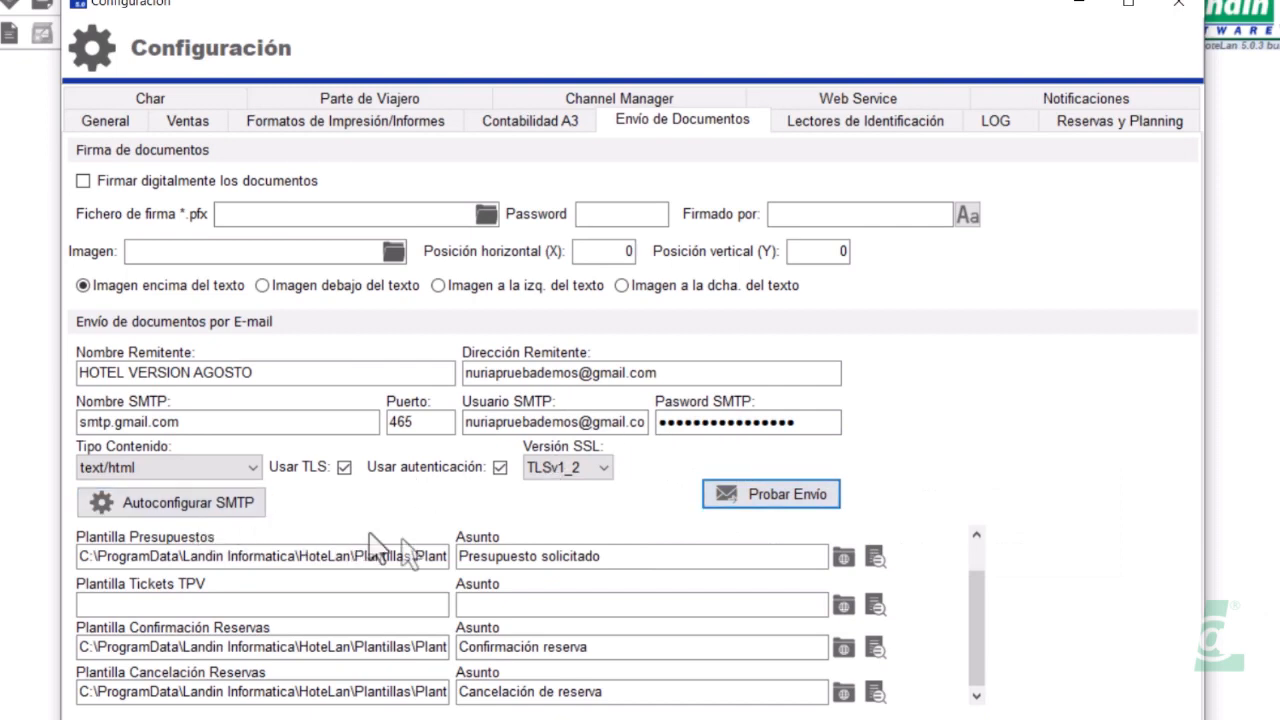
pyautogui.moveTo(983, 615); pyautogui.dragTo(978, 540)
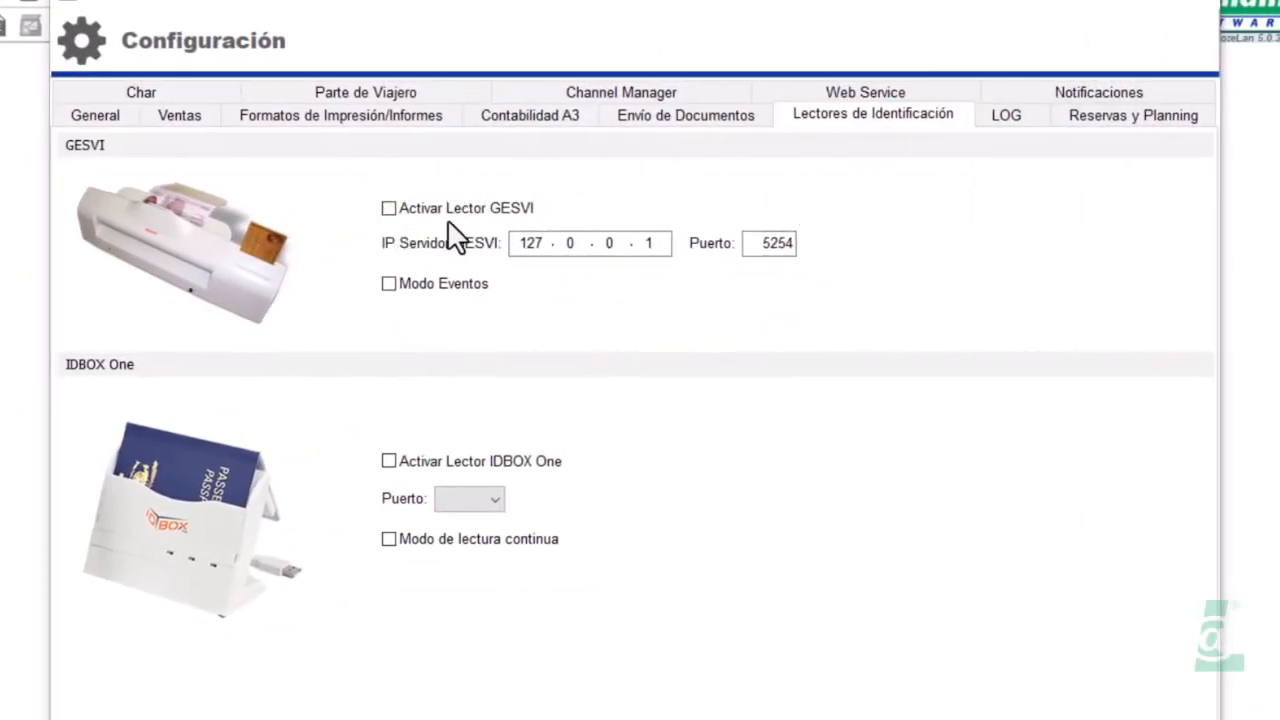
# Try the GESVI reader with server IP 127.0.0.1, then switch it back off
pyautogui.click(385, 209)
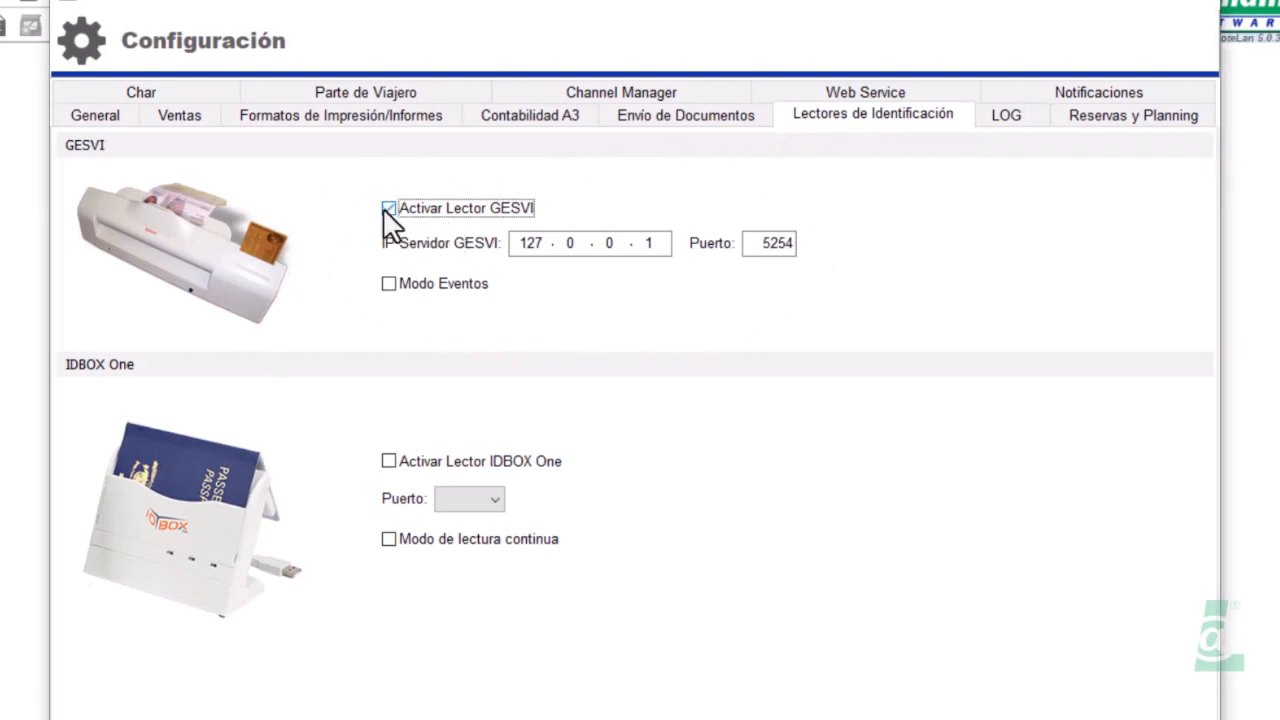
pyautogui.doubleClick(522, 250)
pyautogui.write('127.0.0.1')
pyautogui.press('Tab')
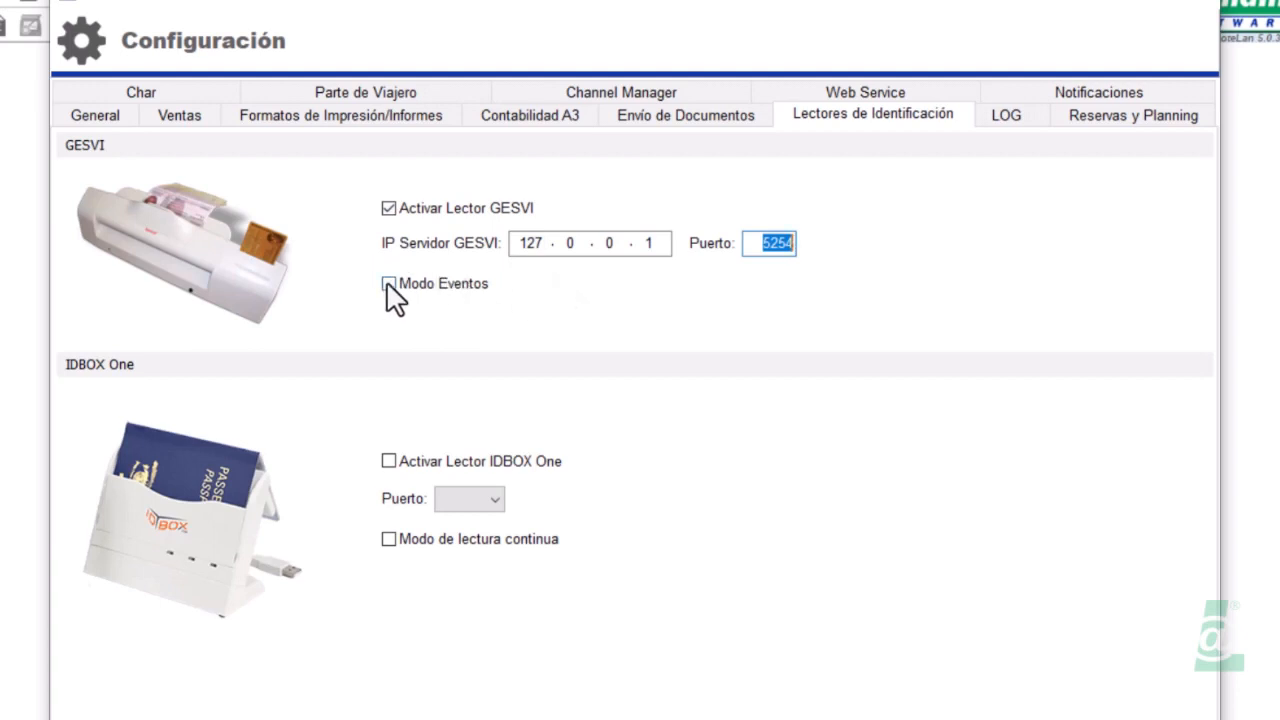
pyautogui.click(388, 207)
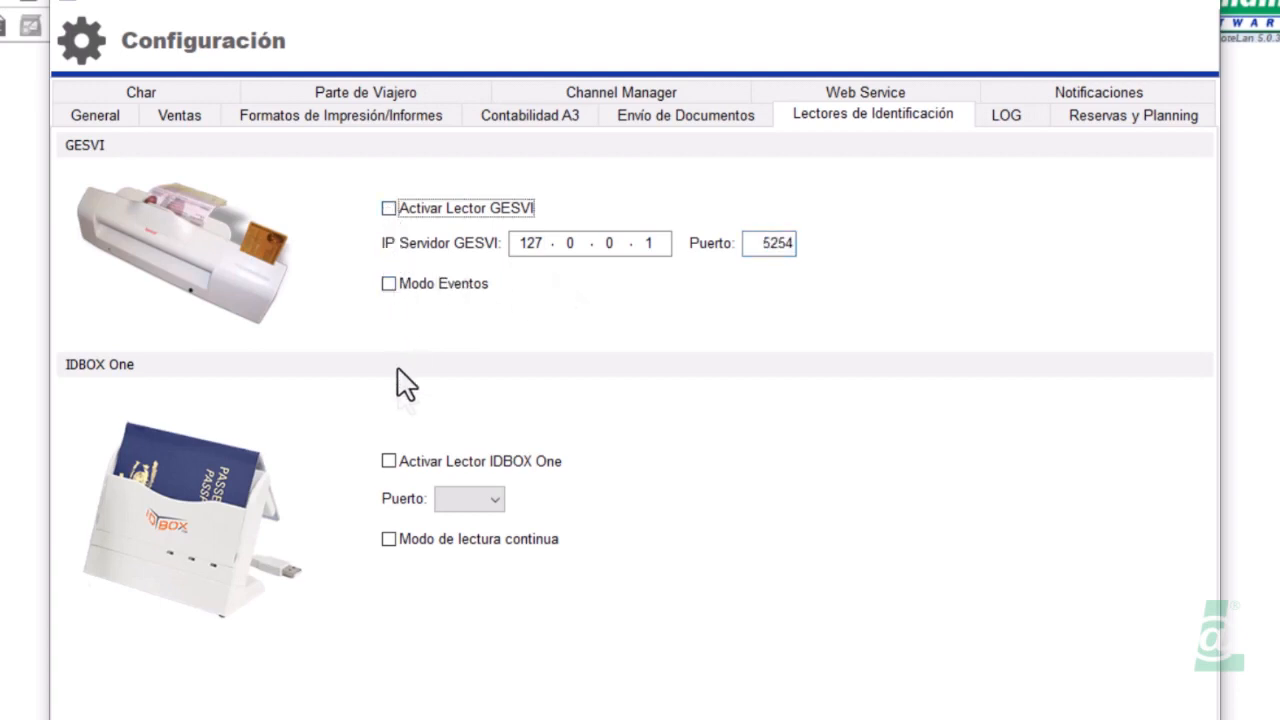
# Check the IDBOX One reader's empty port list, leaving the reader off, and go to LOG settings
pyautogui.click(388, 463)
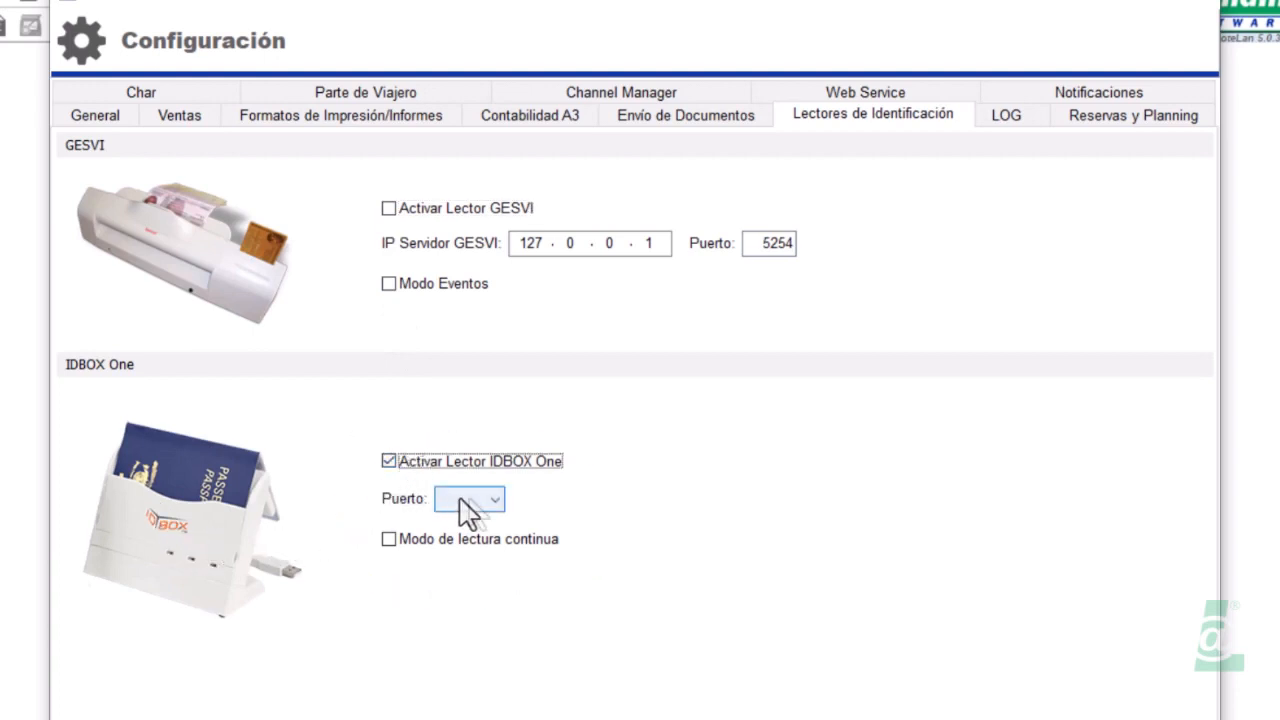
pyautogui.click(488, 510)
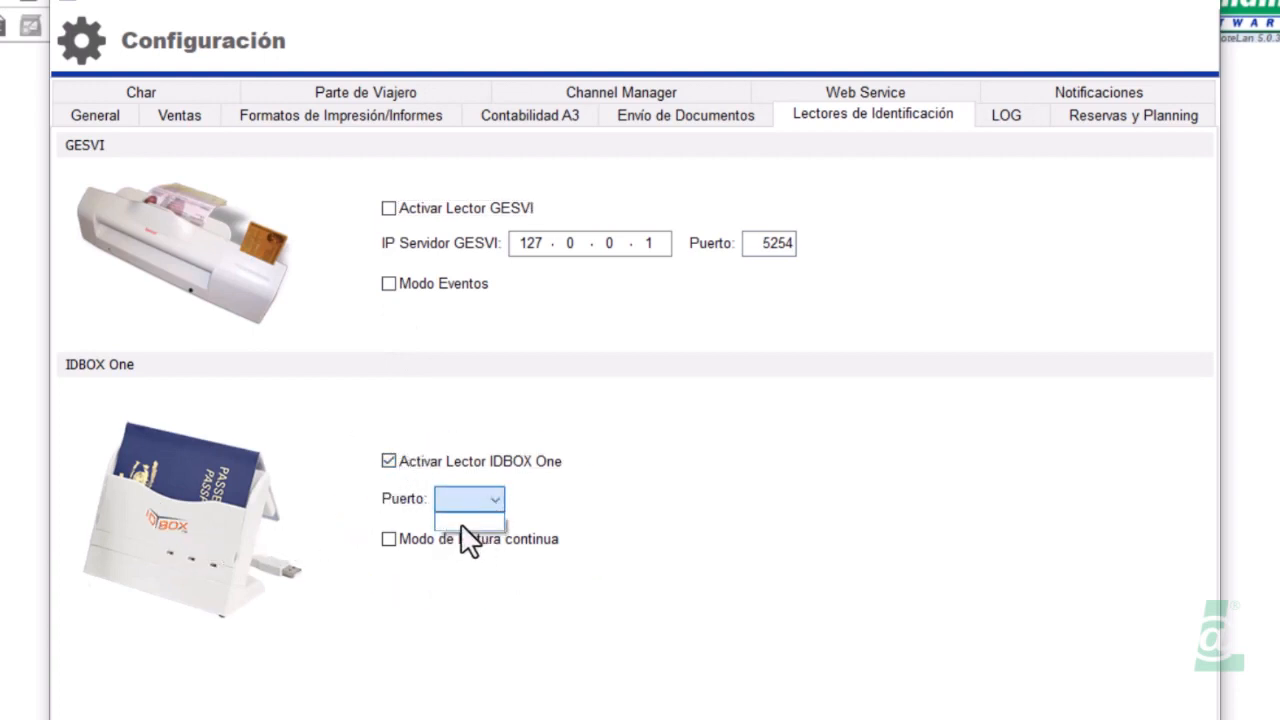
pyautogui.click(388, 538)
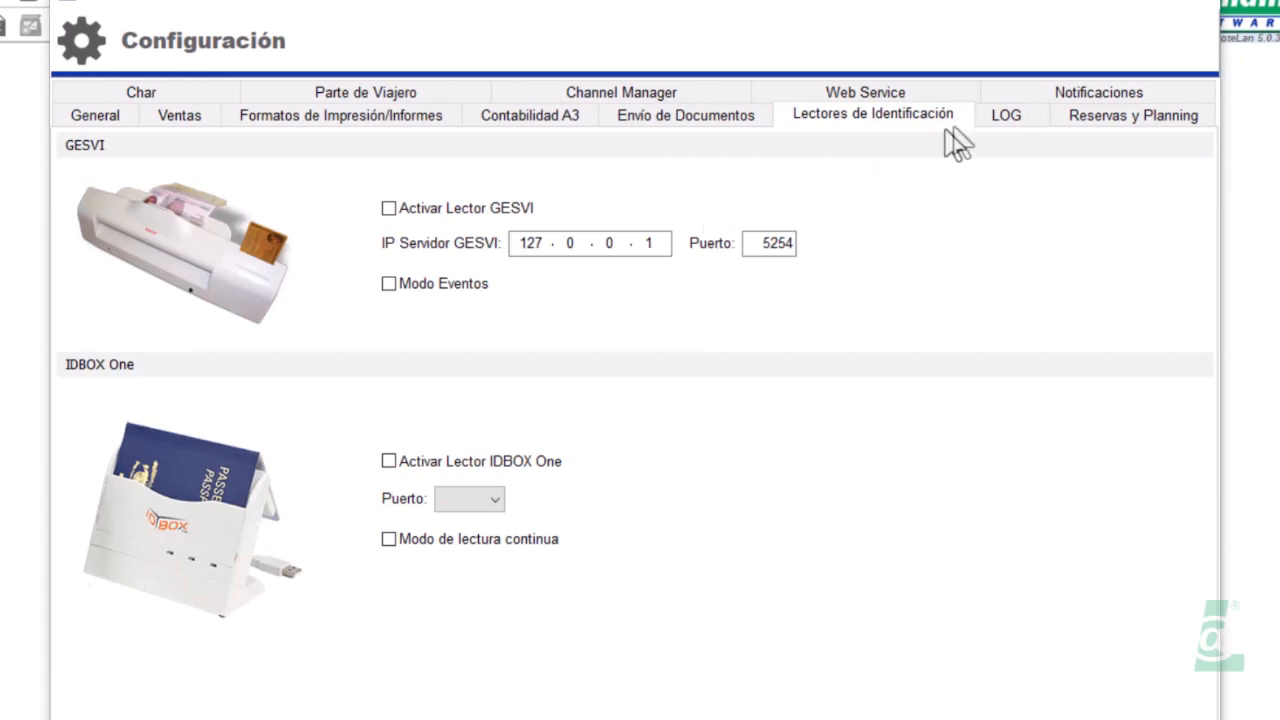
pyautogui.click(1006, 122)
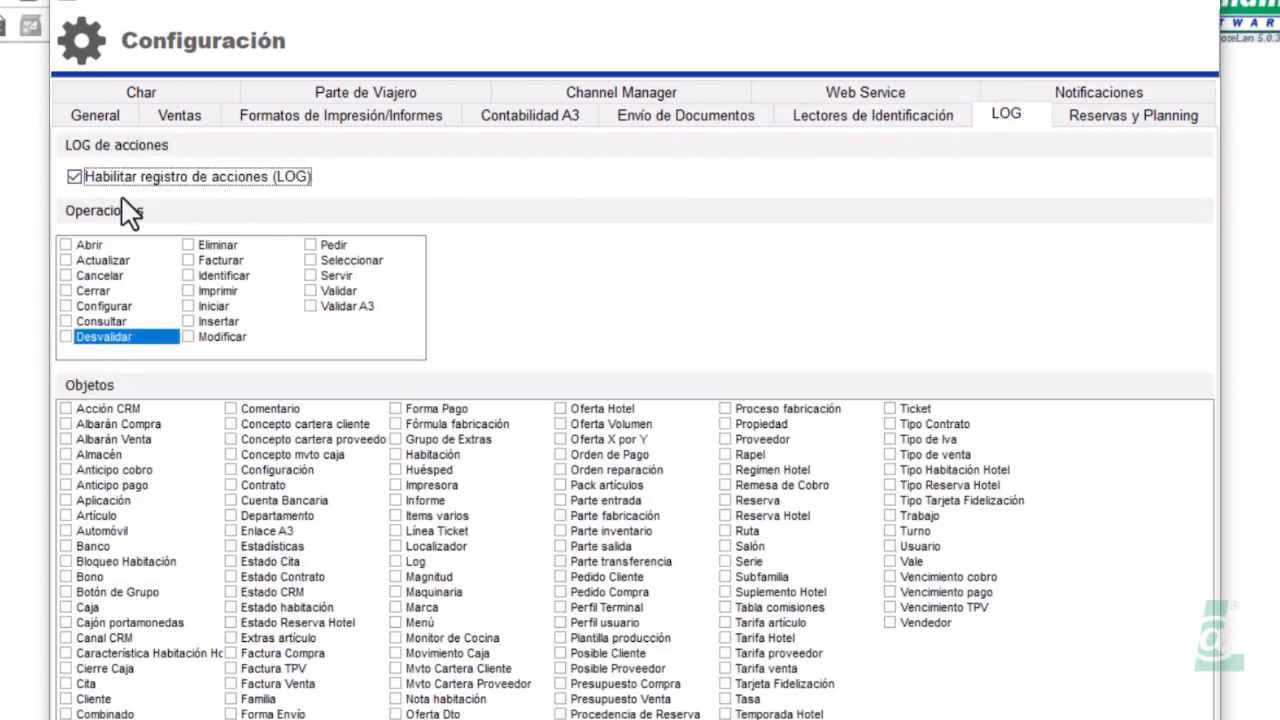
# Tick the Abrir, Actualizar, Cancelar, Cerrar, Eliminar, Facturar and Modificar operations and the Oferta Hotel object in the LOG
pyautogui.click(66, 244)
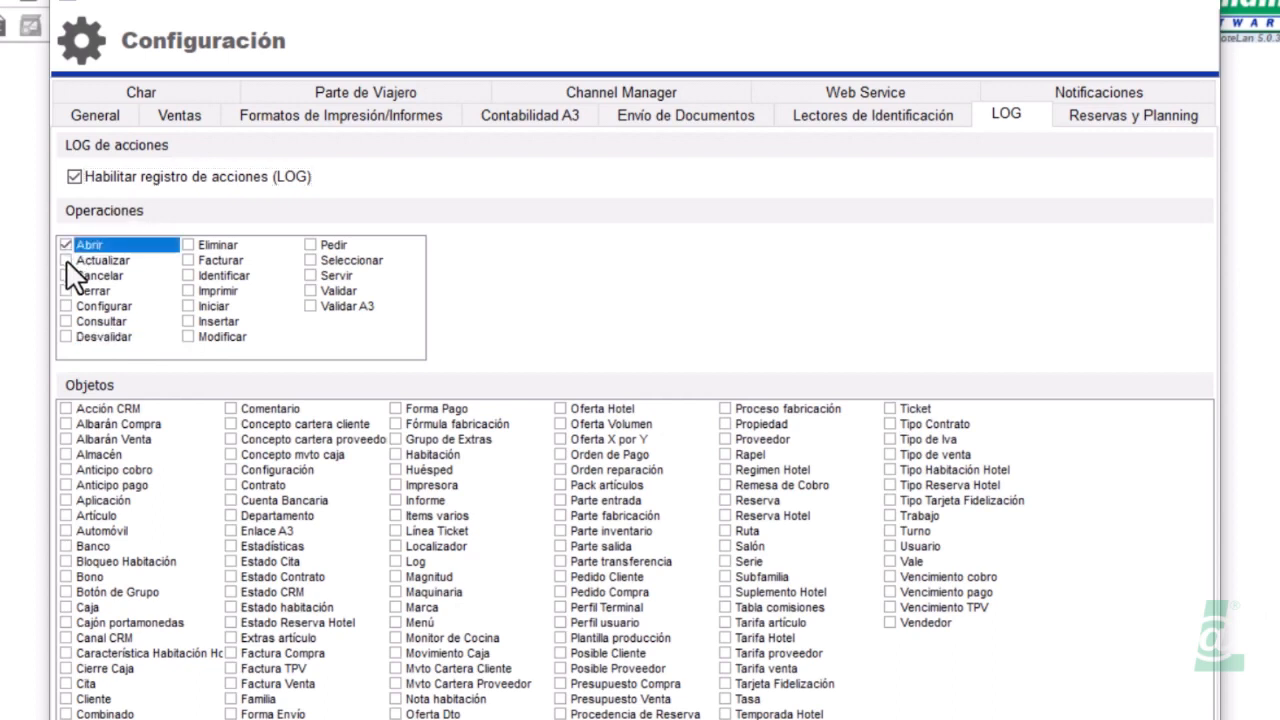
pyautogui.click(66, 260)
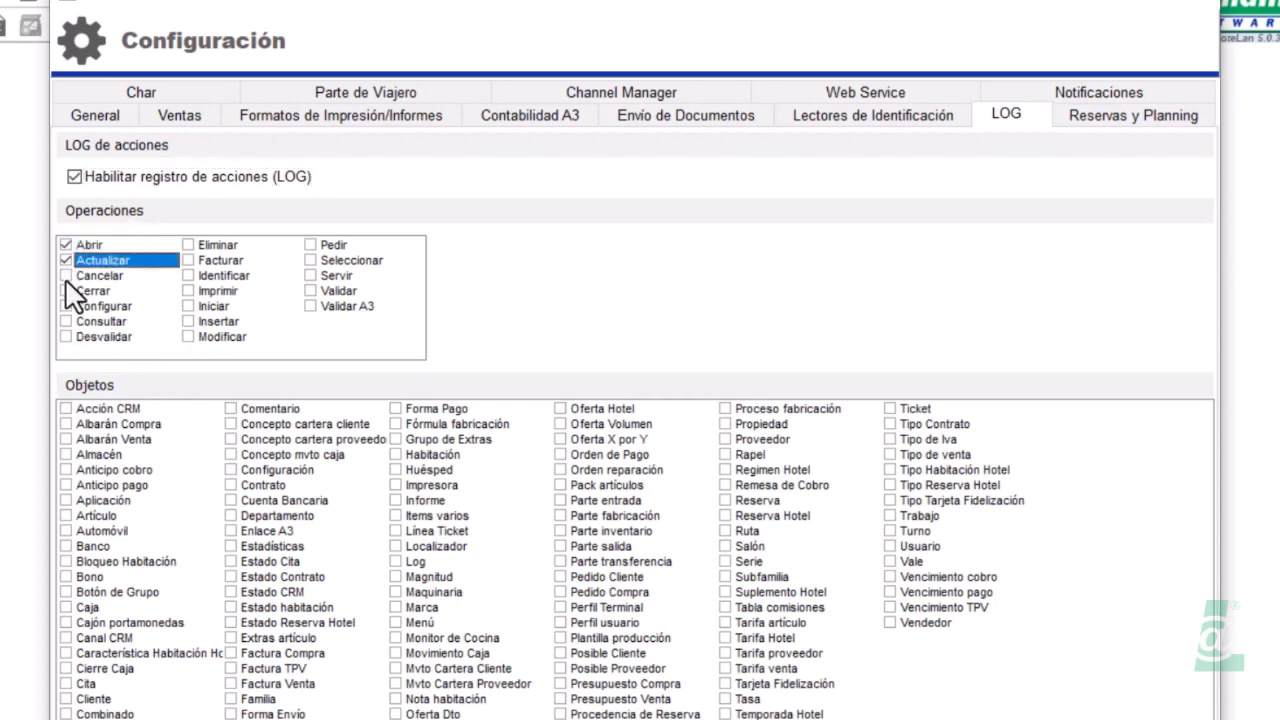
pyautogui.click(66, 277)
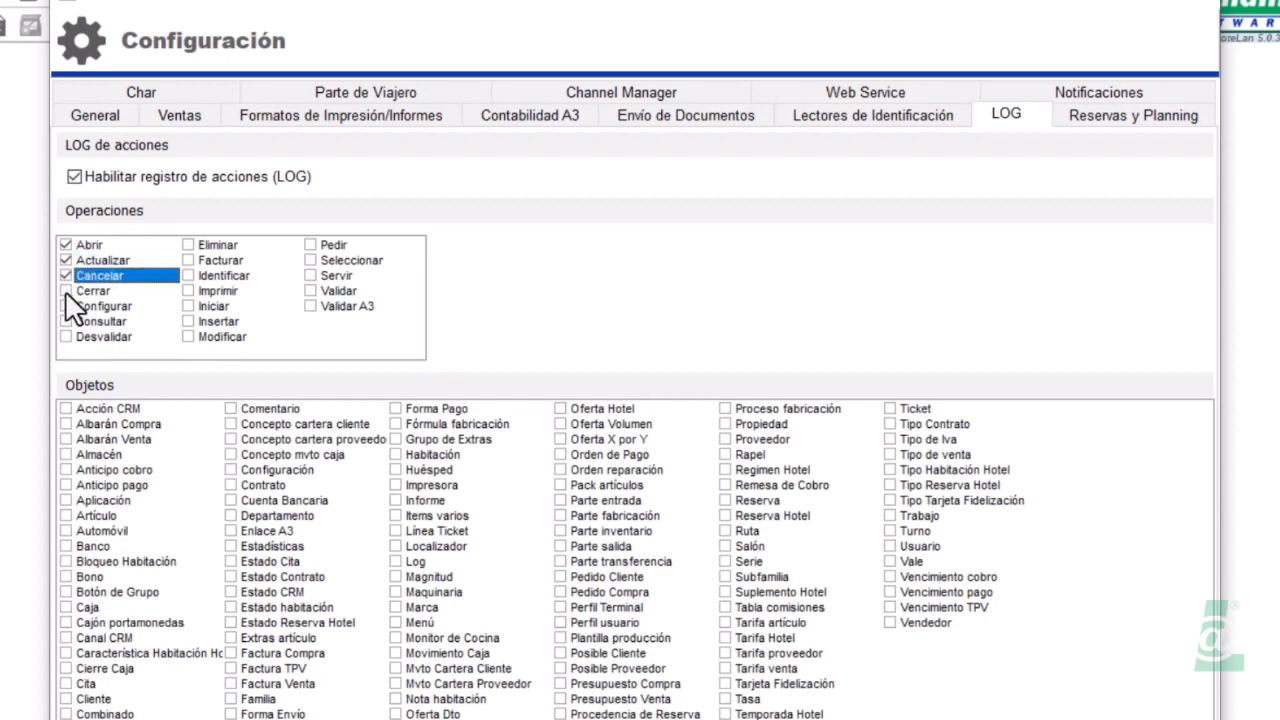
pyautogui.click(66, 291)
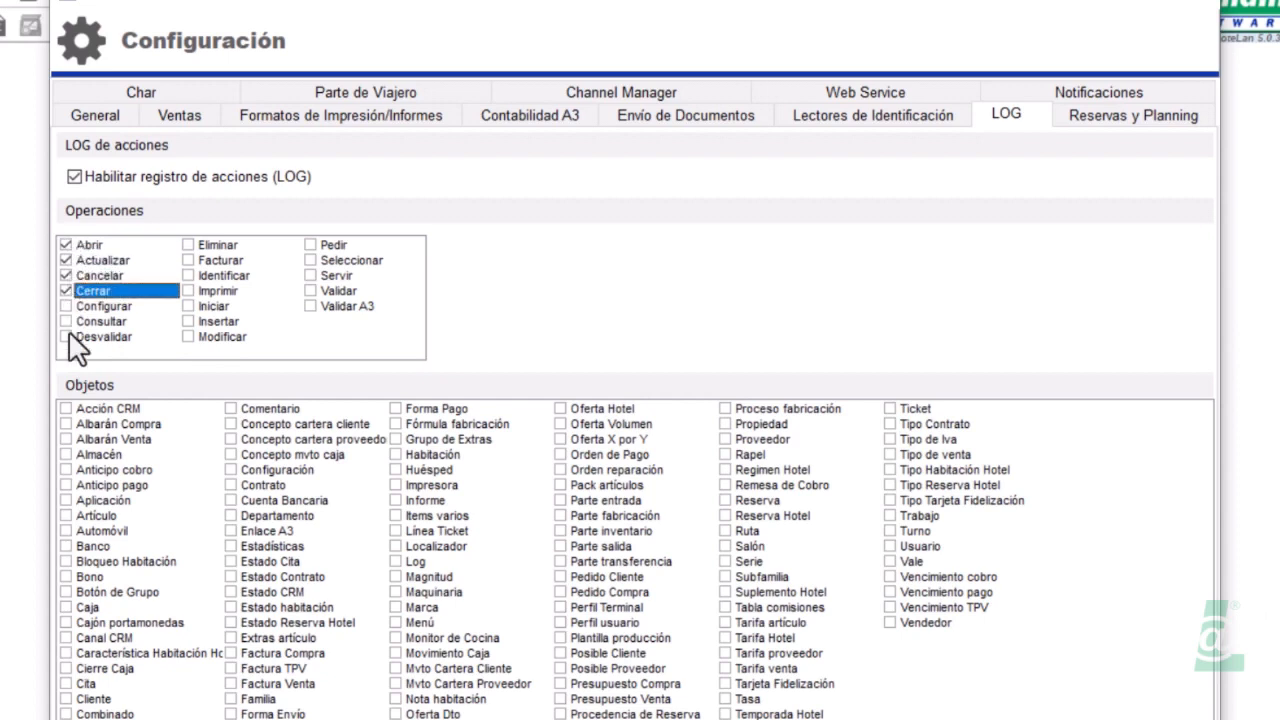
pyautogui.click(189, 245)
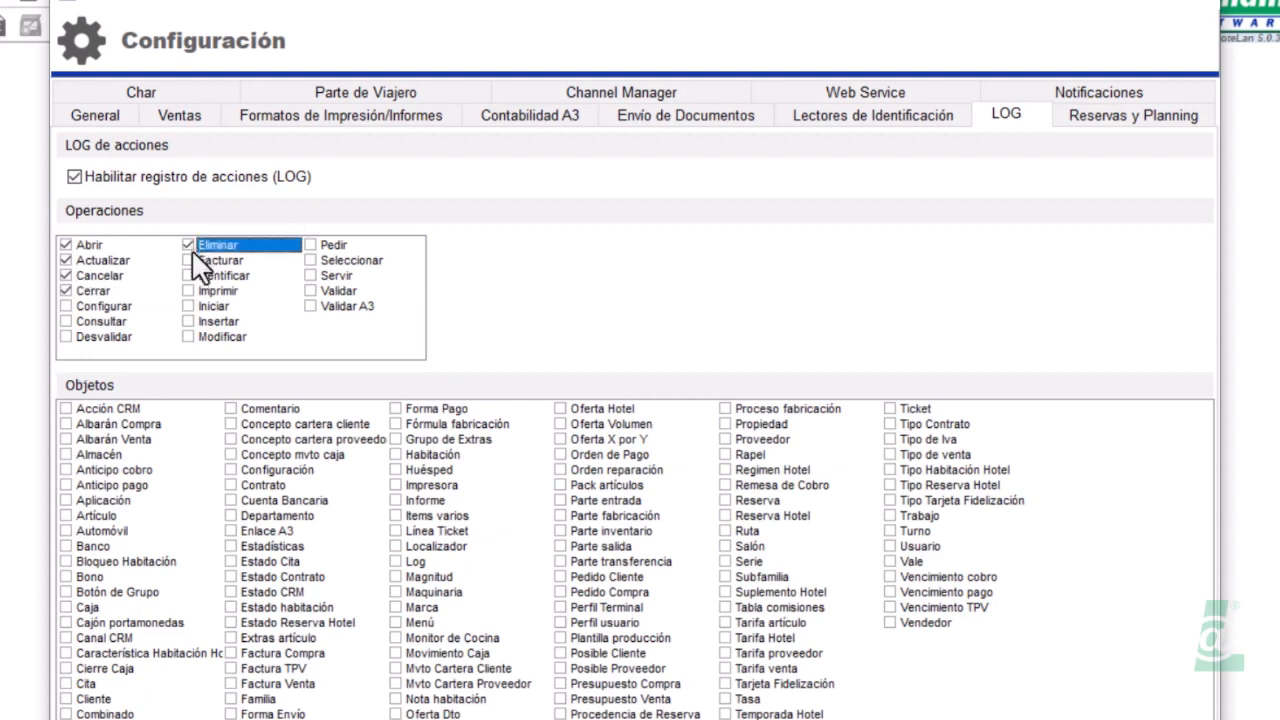
pyautogui.click(189, 260)
pyautogui.click(190, 338)
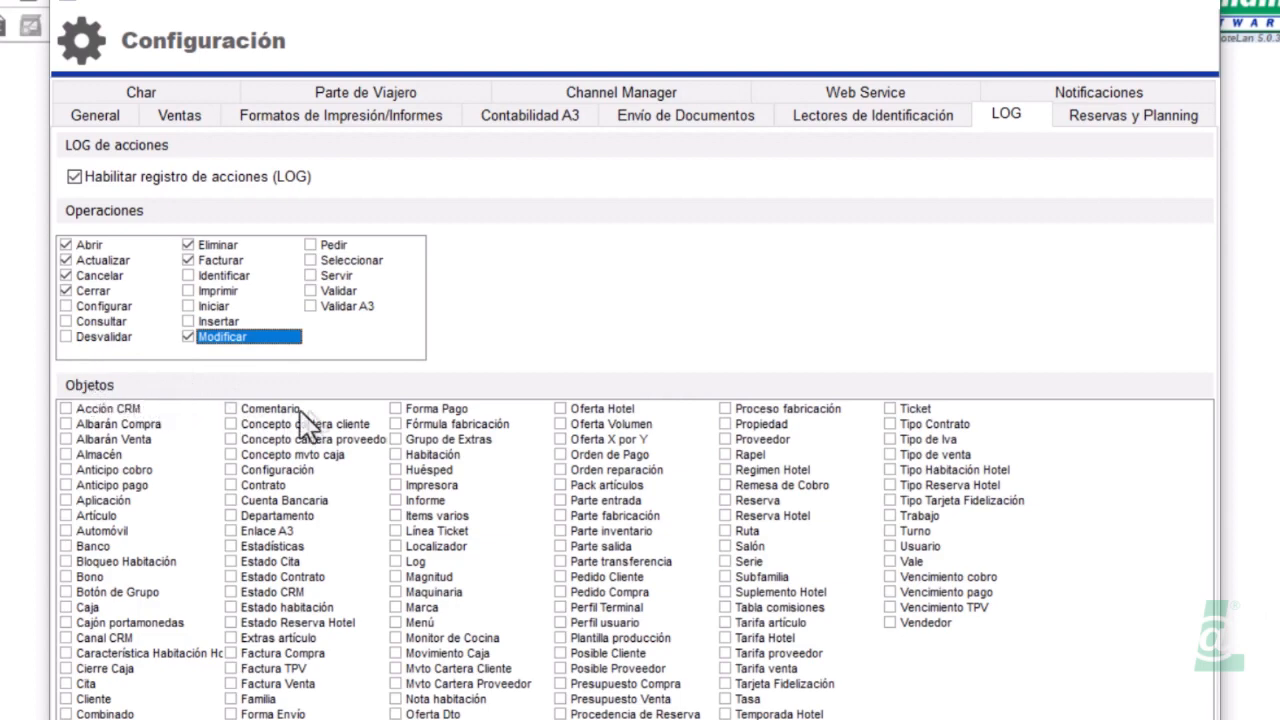
pyautogui.click(561, 410)
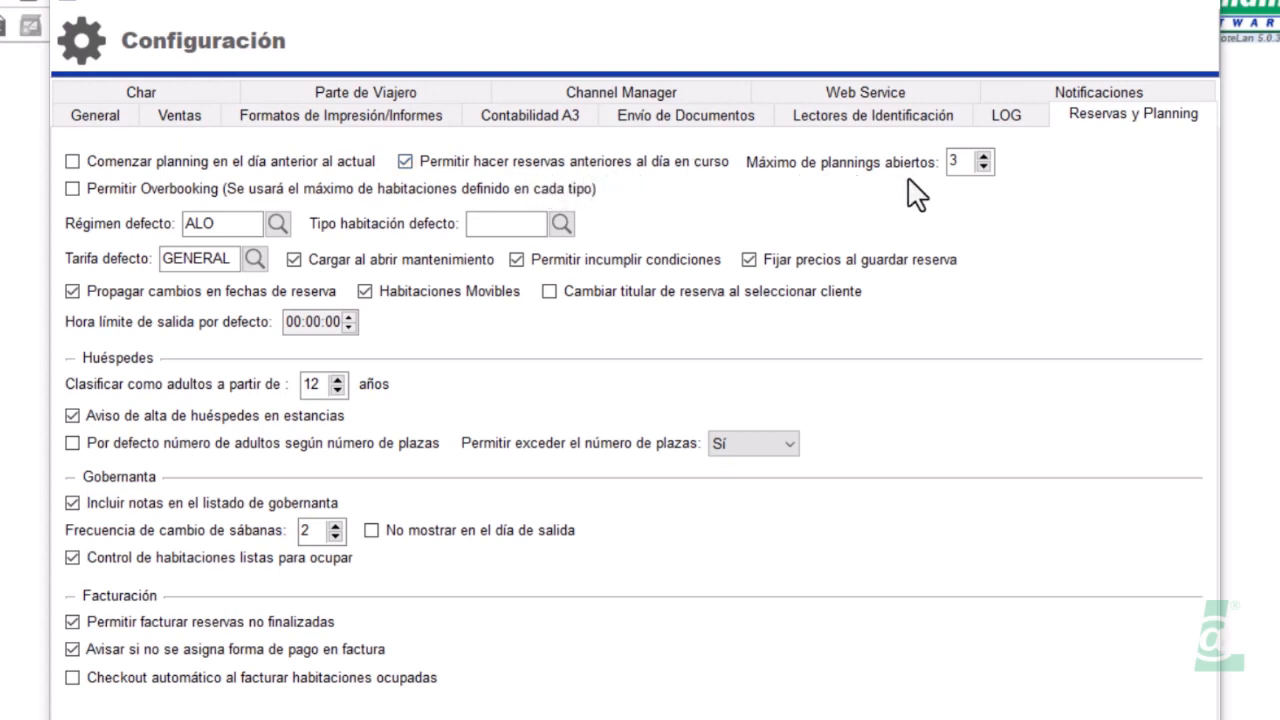
# Cap open plannings at 2, pick APART as the default room type, and open the hotel rate search
pyautogui.click(984, 166)
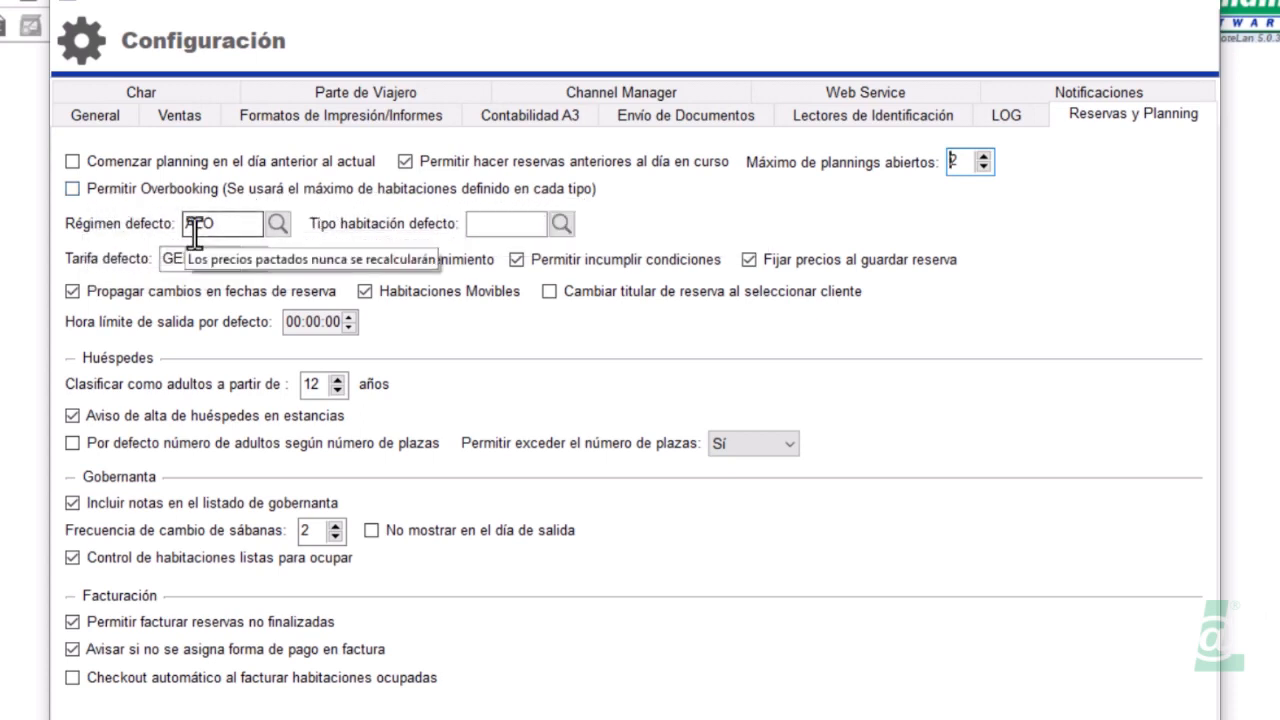
pyautogui.click(561, 222)
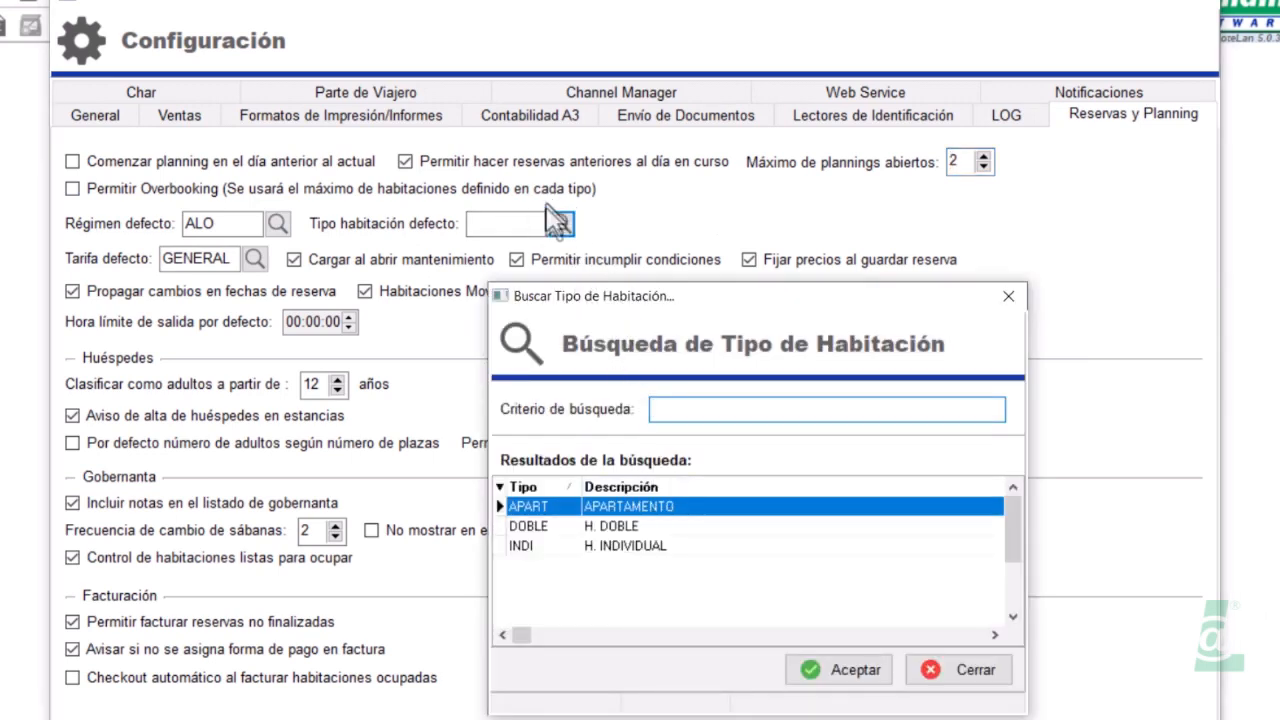
pyautogui.doubleClick(597, 505)
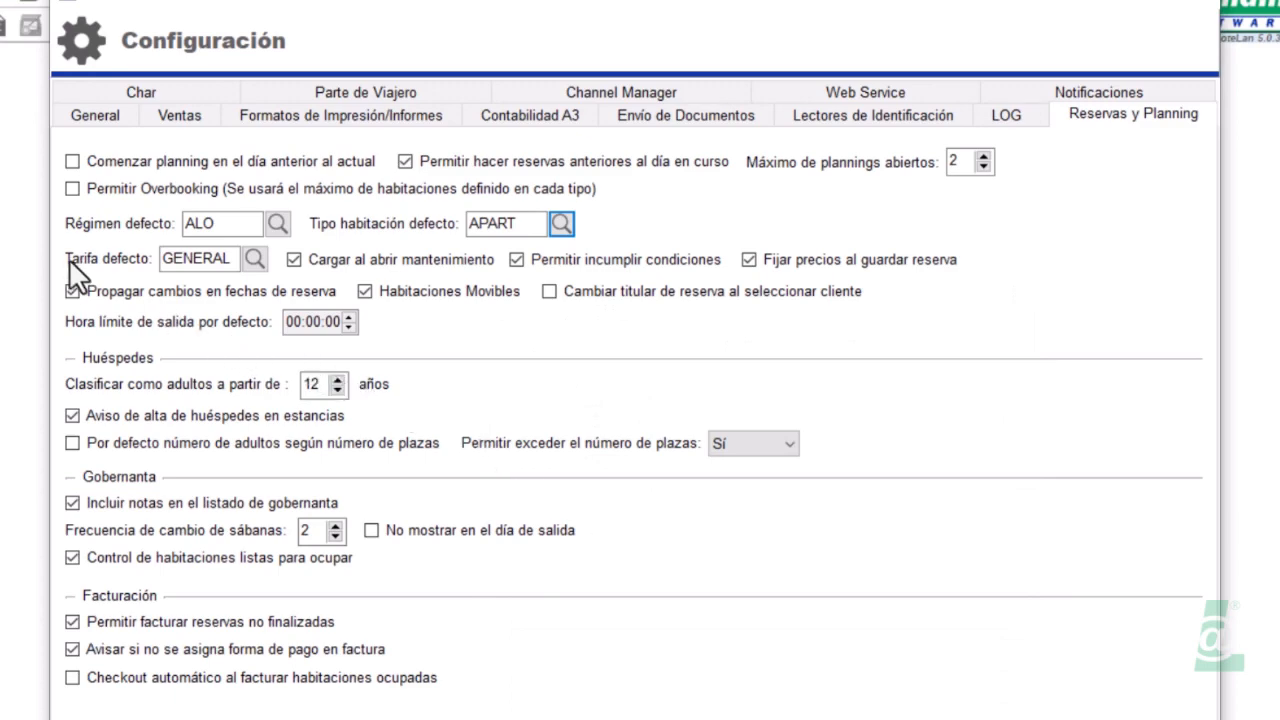
pyautogui.moveTo(140, 284)
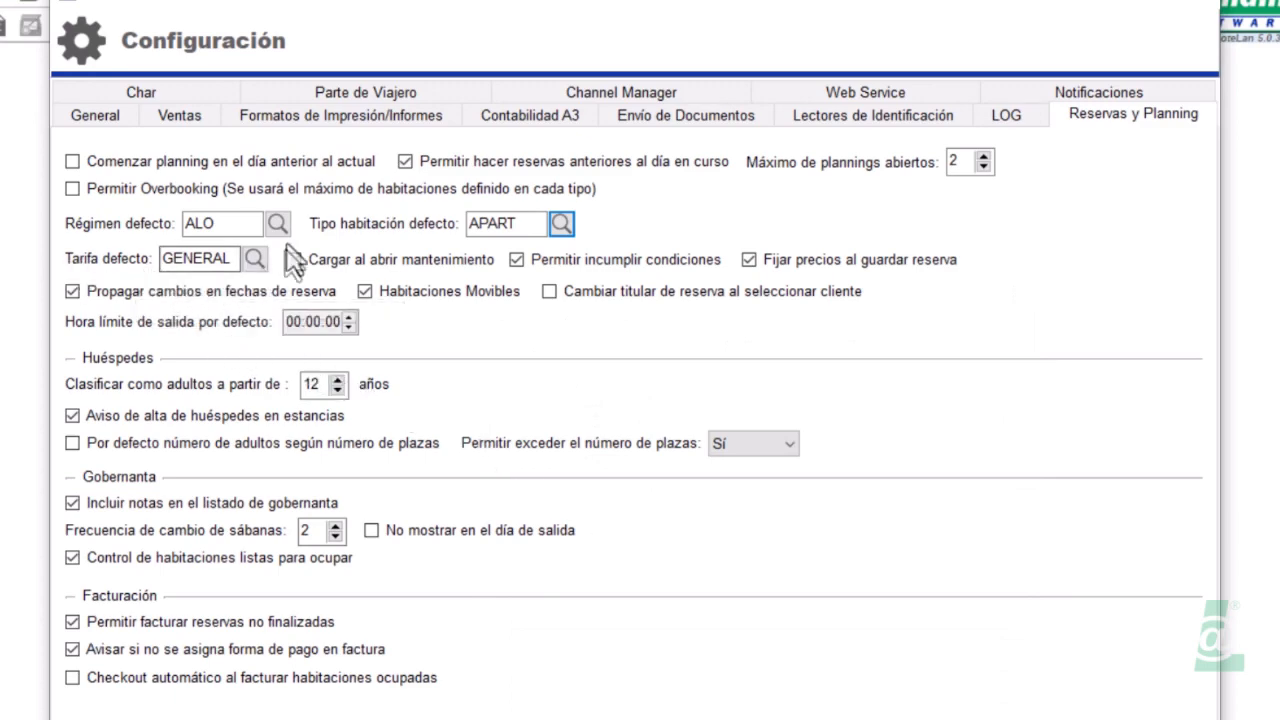
pyautogui.click(255, 259)
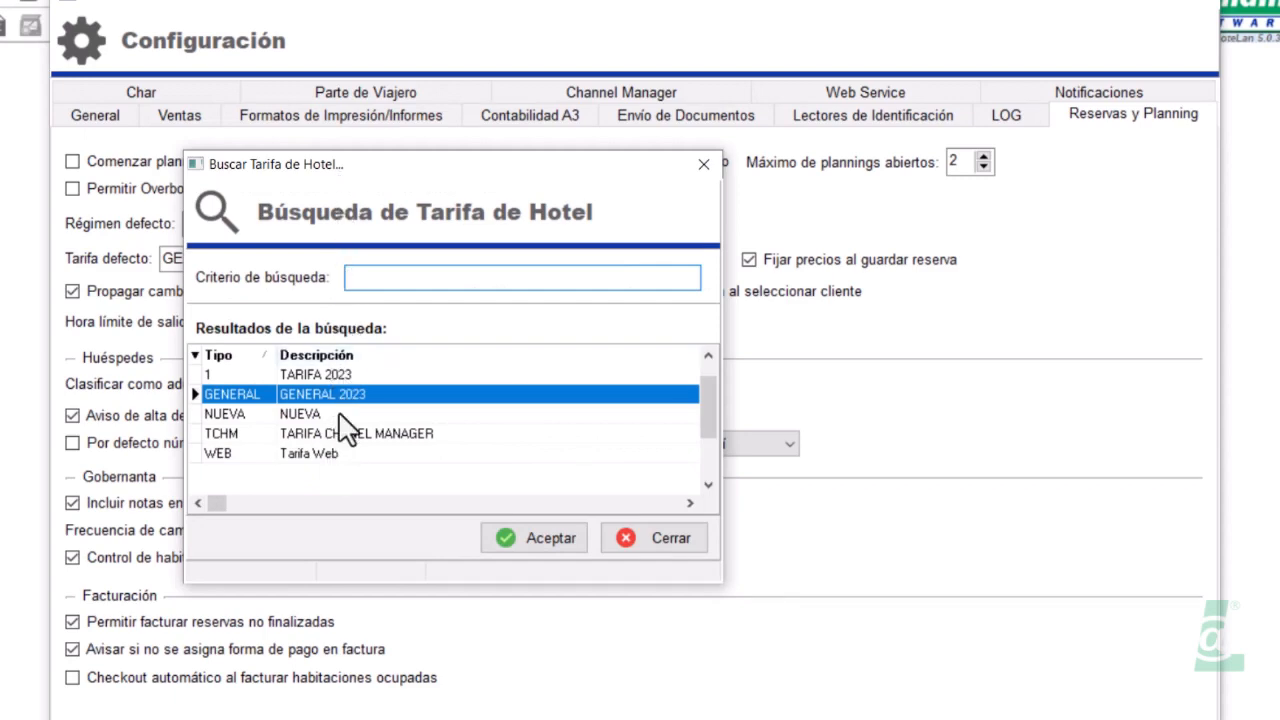
# Close the Buscar Tarifa de Hotel list without changes, keeping GENERAL as the default rate
pyautogui.click(622, 539)
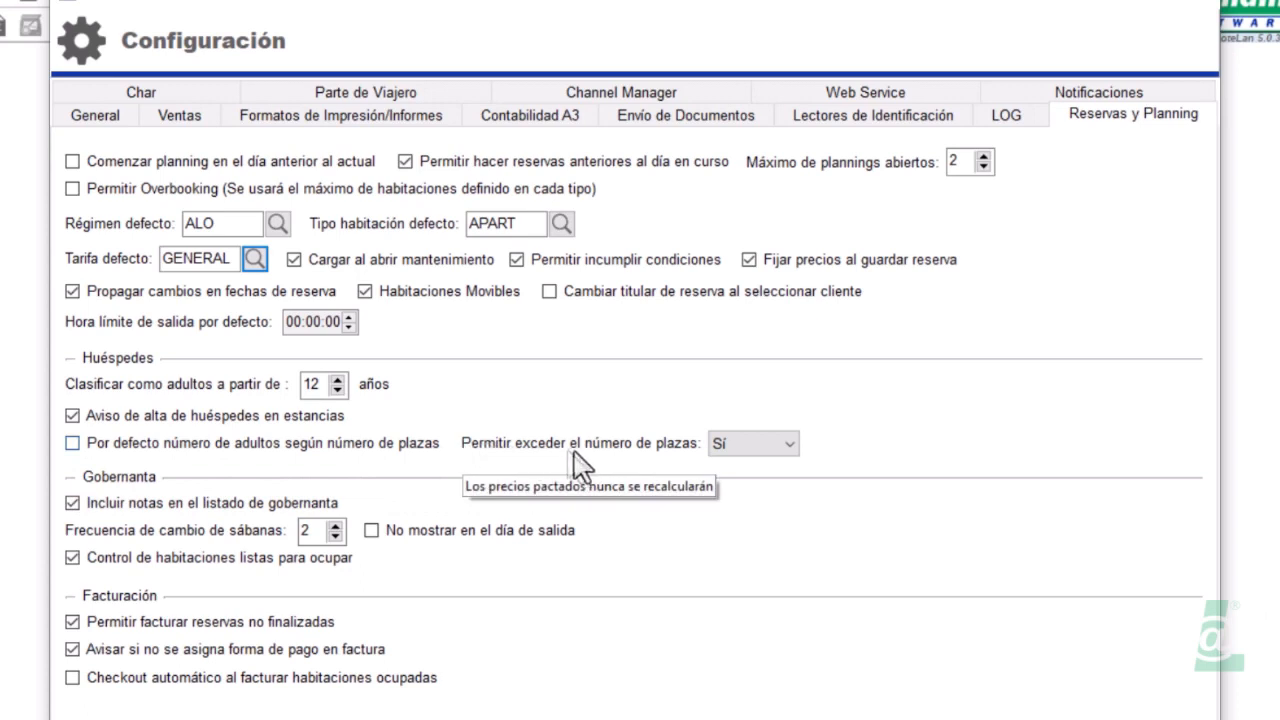
# Leave Permitir exceder el número de plazas at Sí and go to the Char settings
pyautogui.click(788, 444)
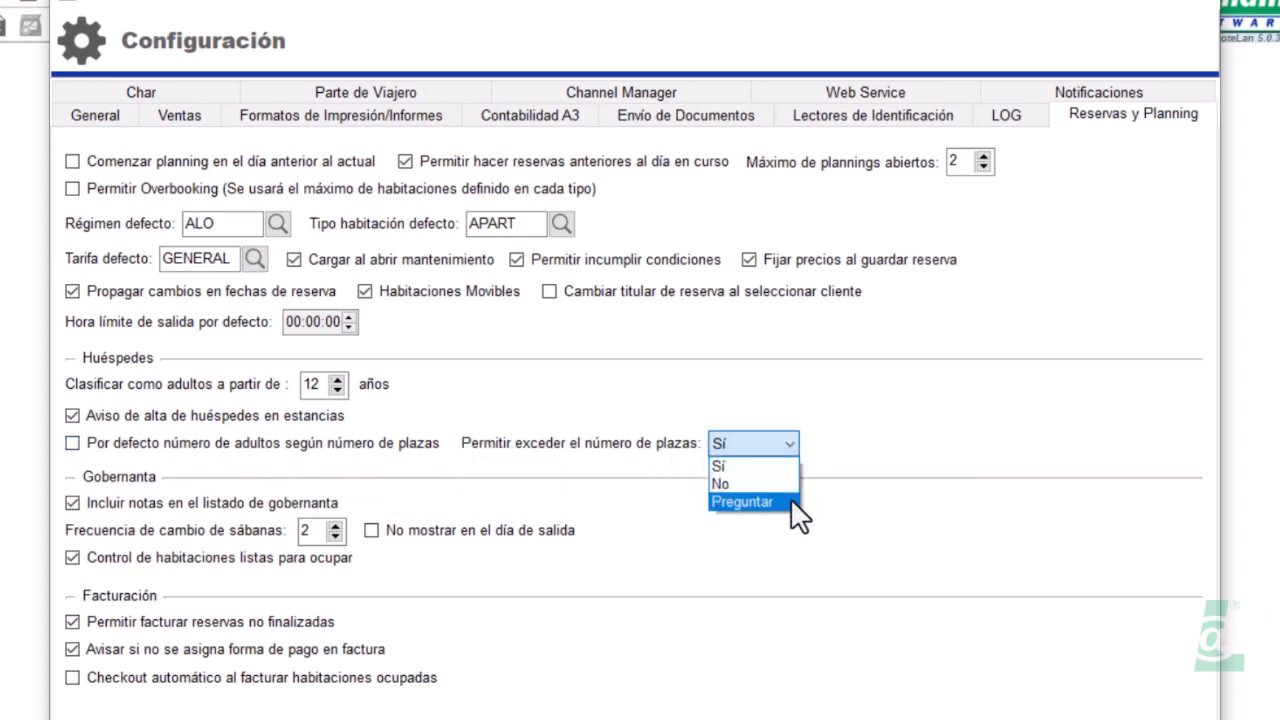
pyautogui.click(789, 443)
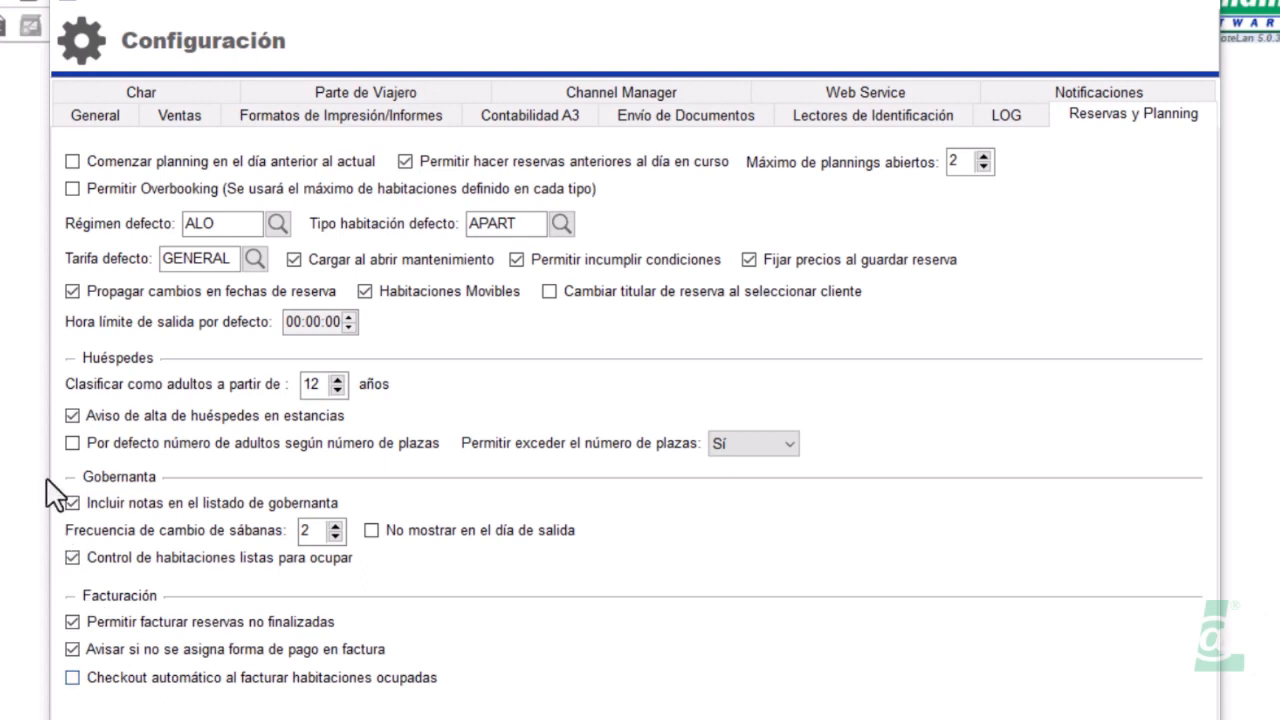
pyautogui.click(141, 93)
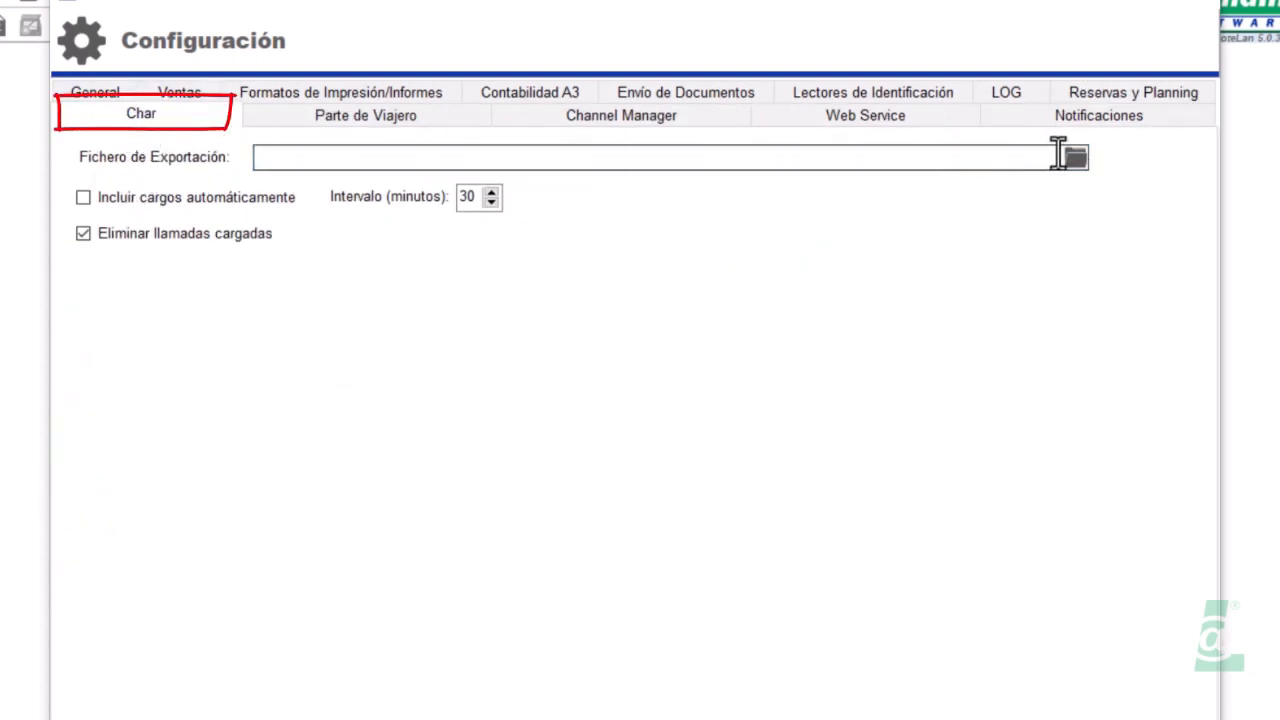
# Browse the HoteLan folder for a Char export file, then cancel without picking one
pyautogui.click(1075, 157)
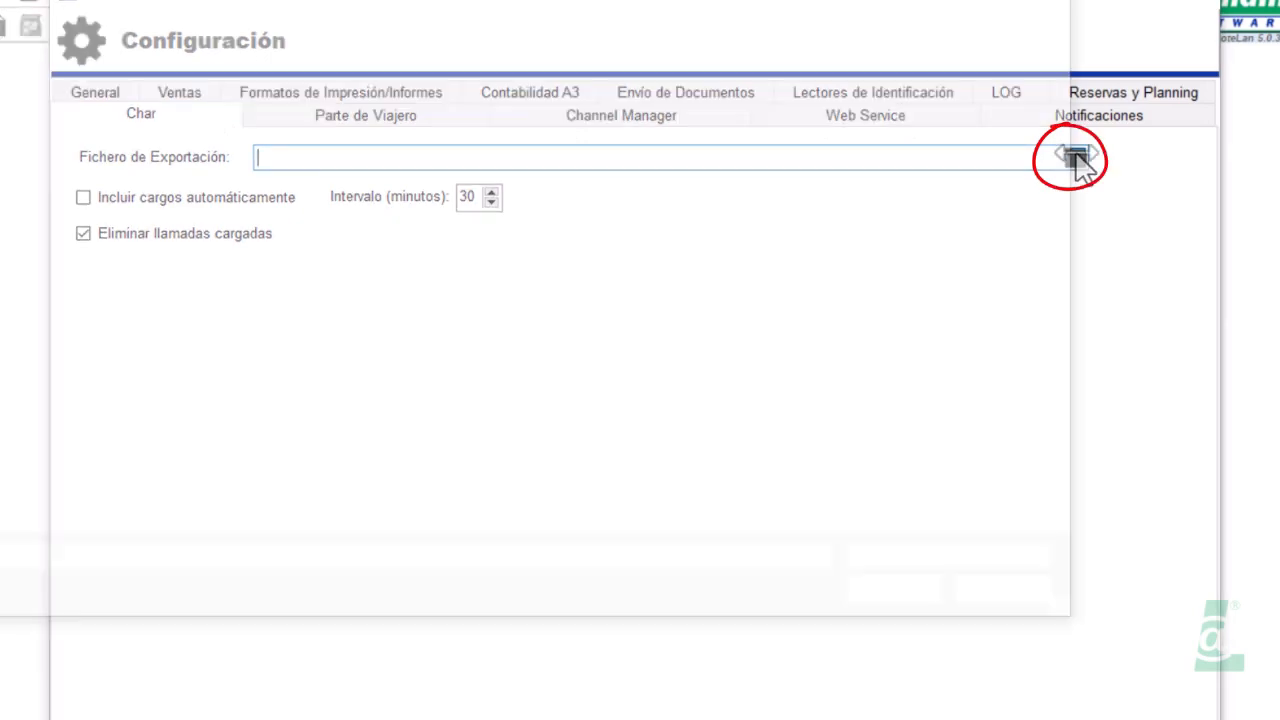
pyautogui.click(327, 2)
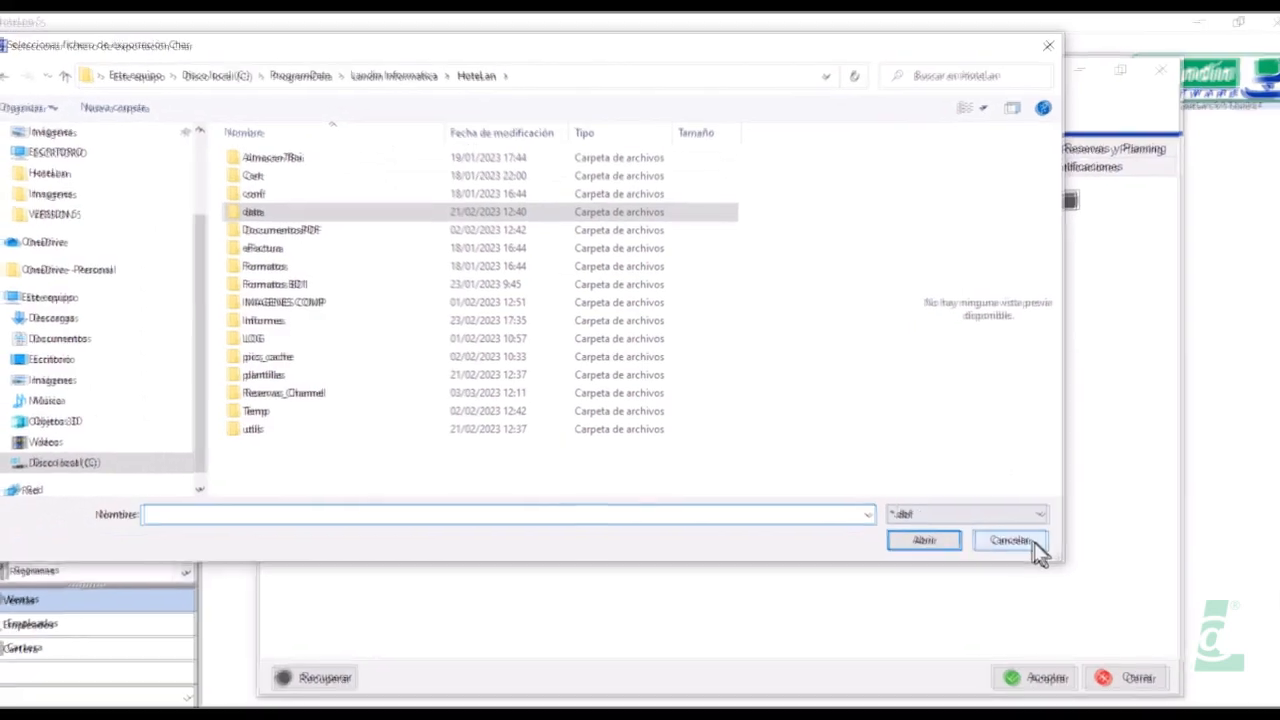
pyautogui.click(1036, 548)
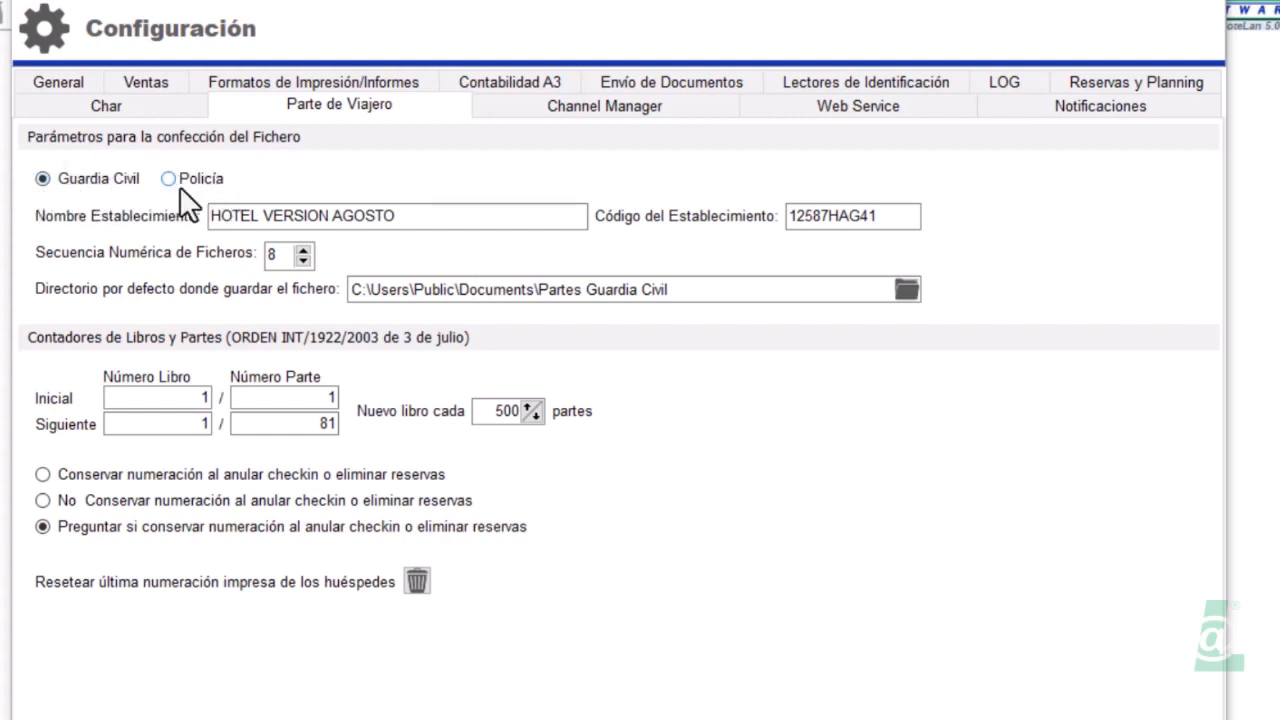
# Inspect the Nombre Establecimiento and Directorio fields unchanged, then go to the Channel Manager settings
pyautogui.moveTo(420, 218); pyautogui.dragTo(193, 228)
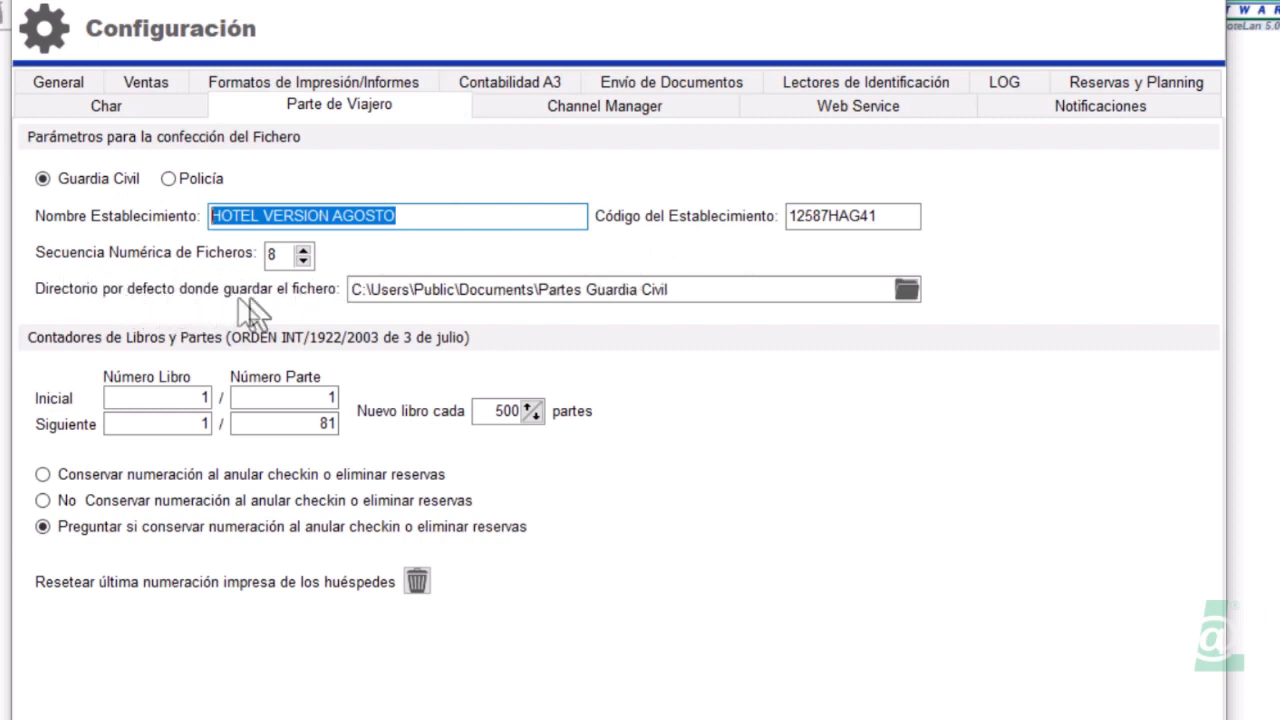
pyautogui.click(670, 289)
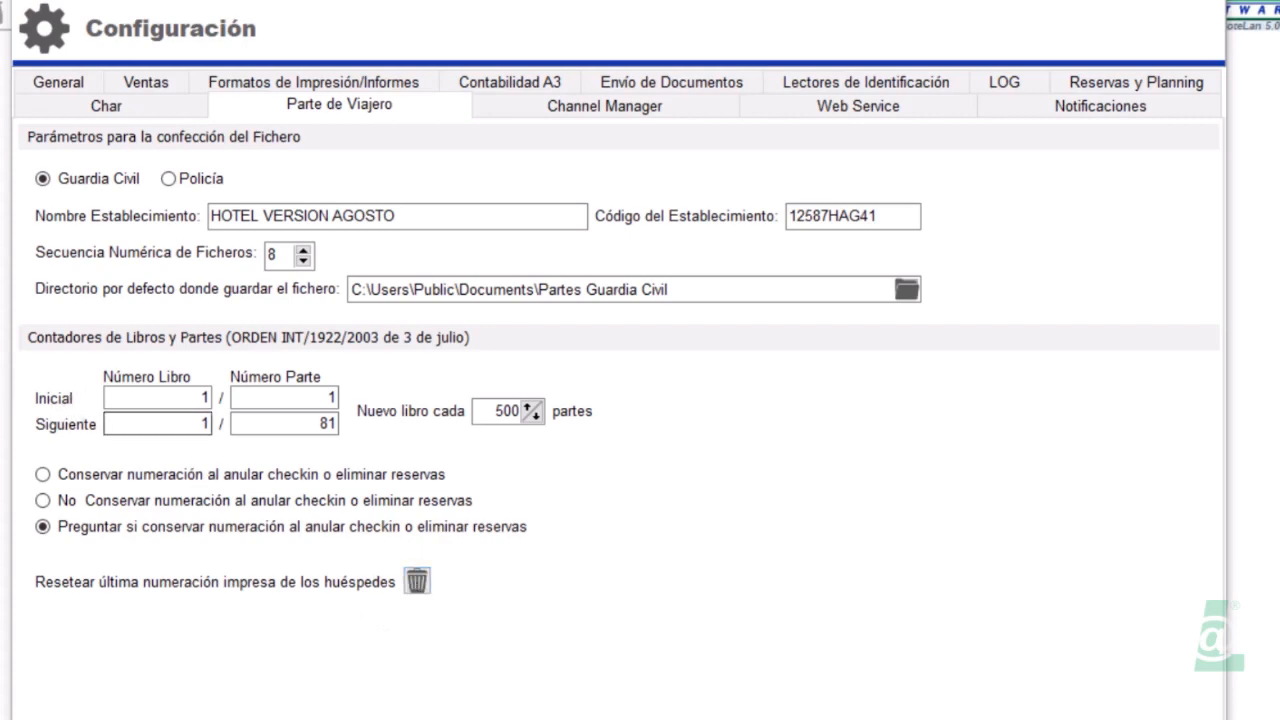
pyautogui.click(604, 106)
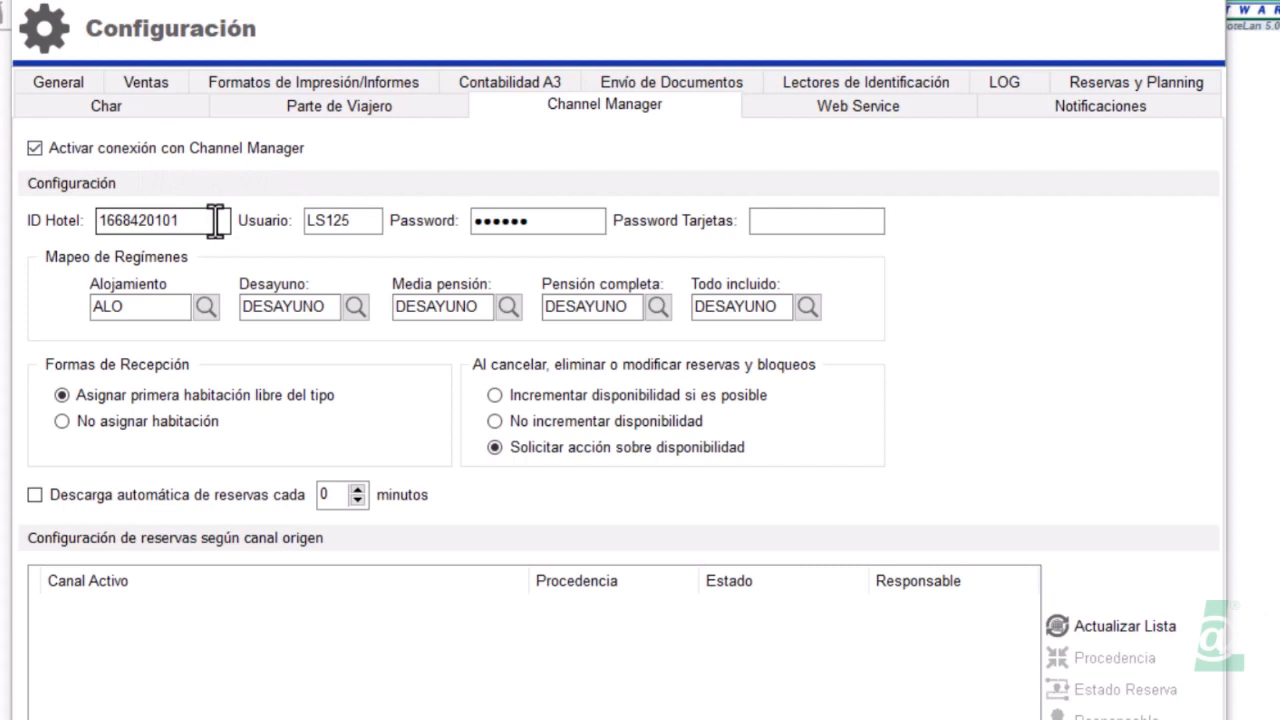
# Review the ID Hotel and Password Tarjetas fields and tick Descarga automática de reservas cada
pyautogui.moveTo(215, 220); pyautogui.dragTo(100, 220)
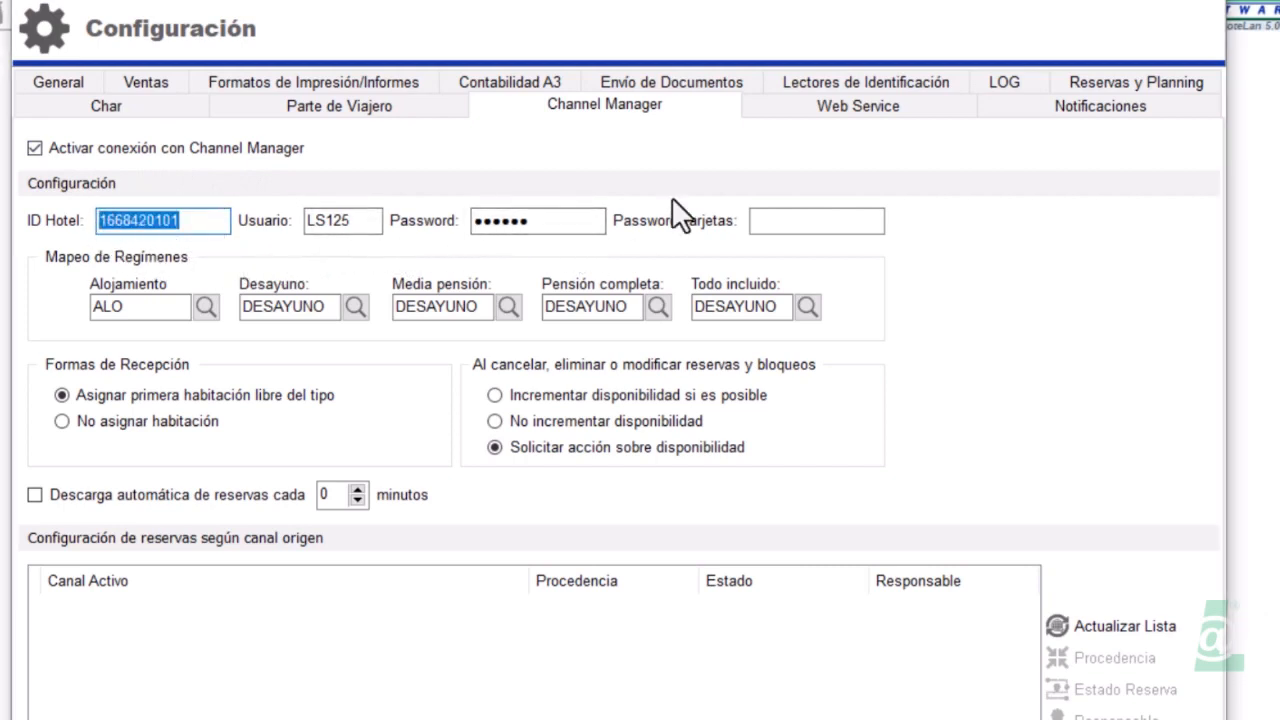
pyautogui.click(760, 220)
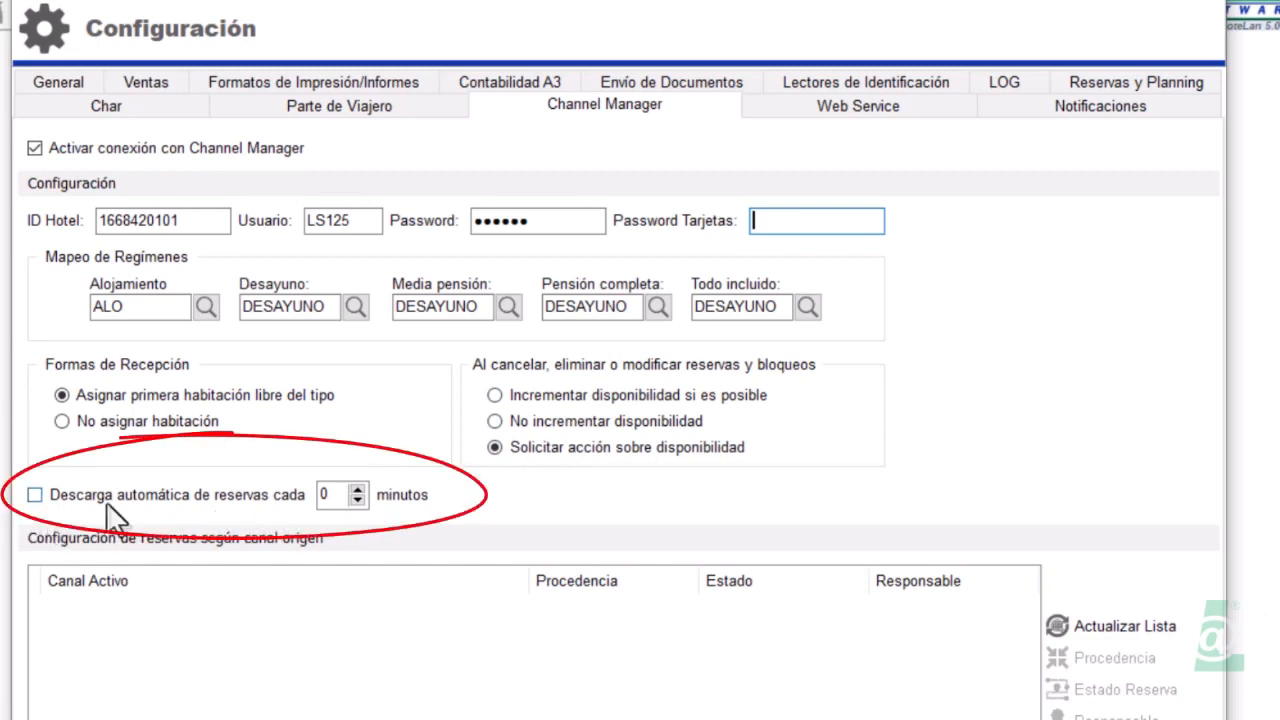
pyautogui.click(35, 494)
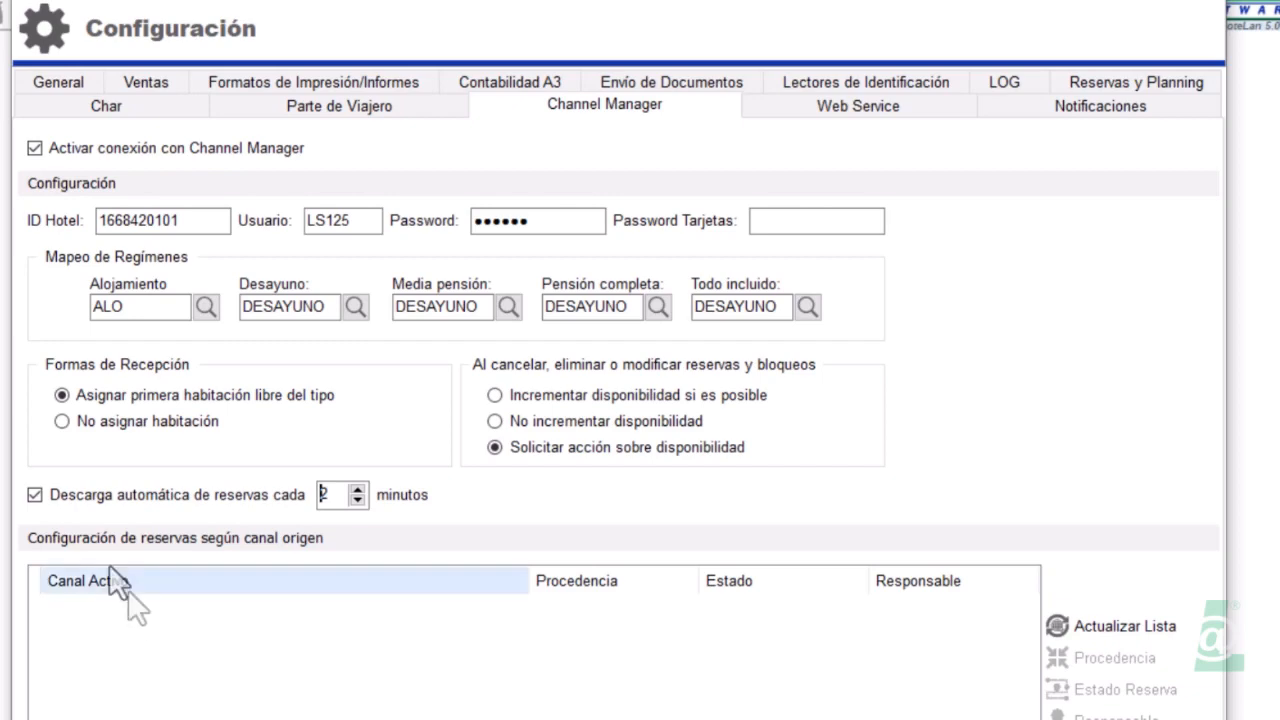
pyautogui.click(858, 106)
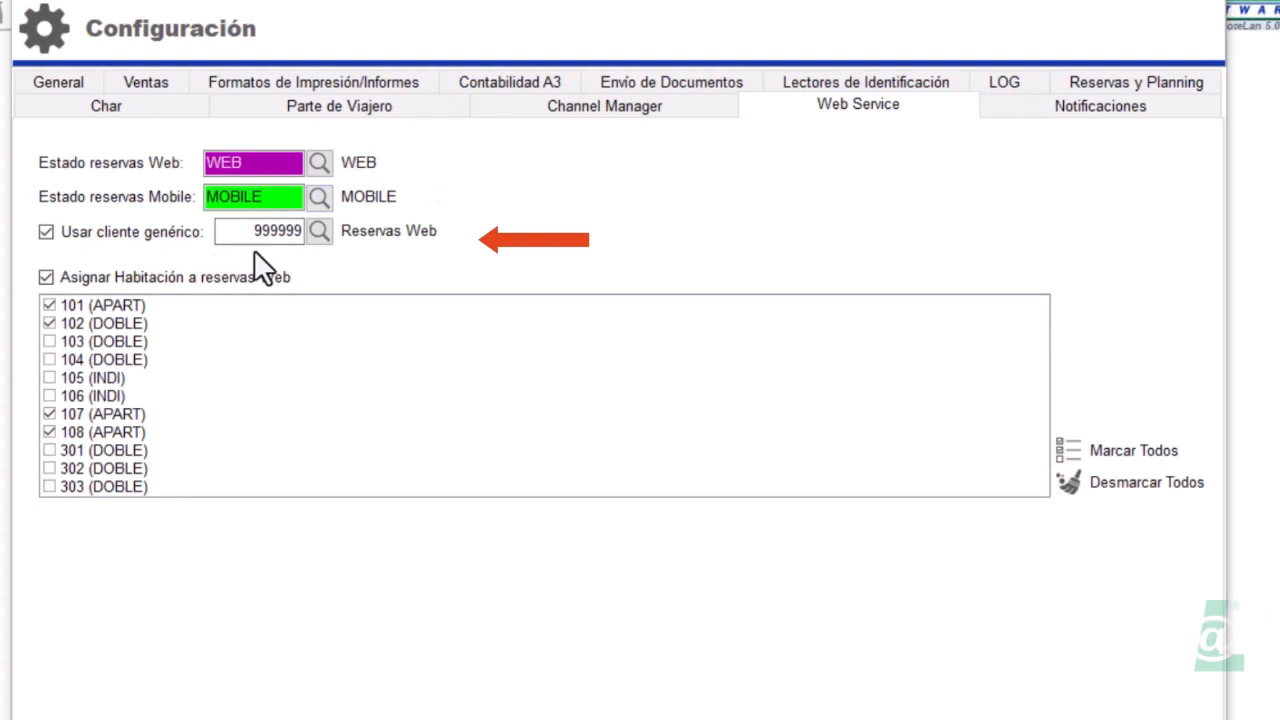
# Untick Usar cliente genérico and assign rooms 106, 105, 104 and 103 to web reservations
pyautogui.click(47, 233)
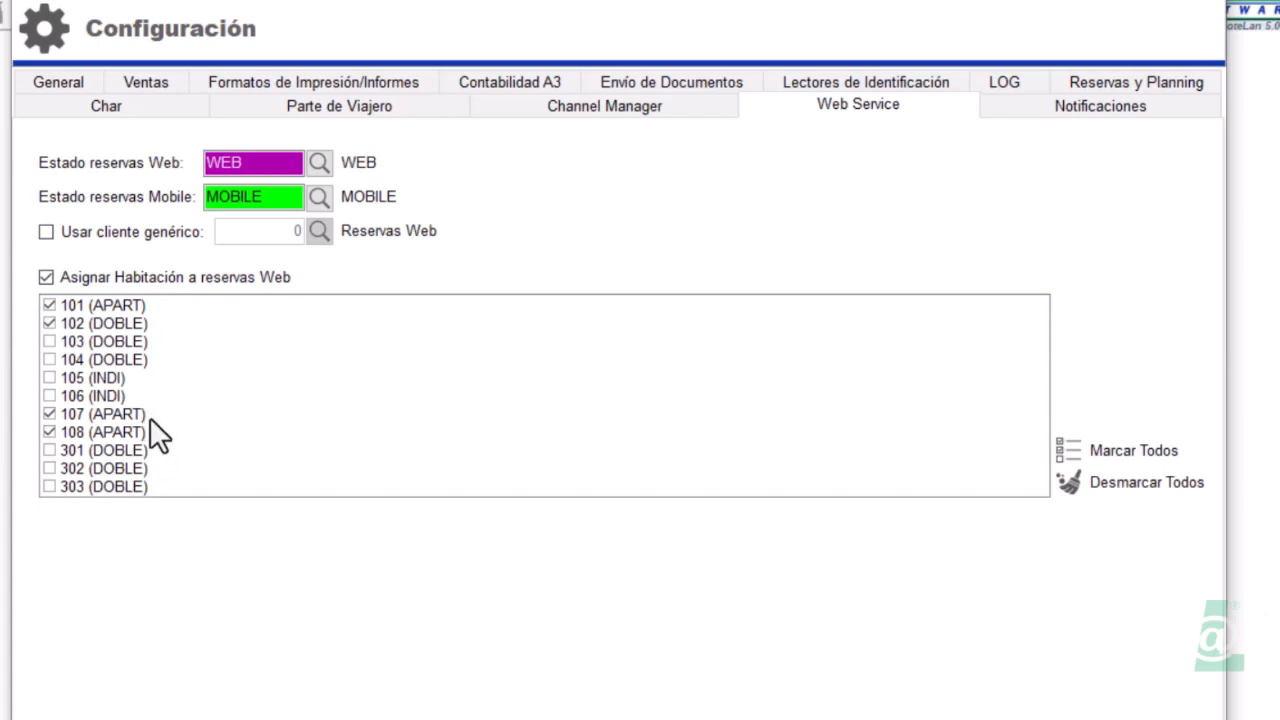
pyautogui.click(48, 395)
pyautogui.click(48, 377)
pyautogui.click(48, 359)
pyautogui.click(48, 341)
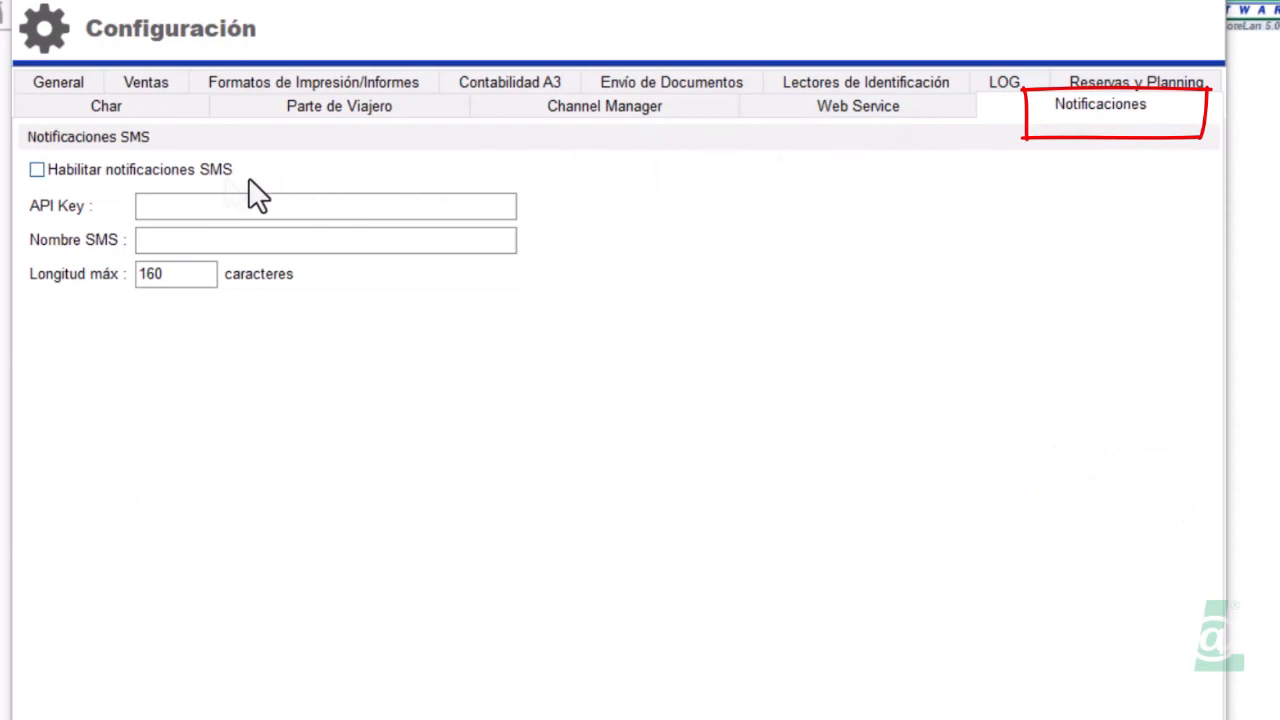
# Check Habilitar notificaciones SMS, fill in the SMS service API key, and set Nombre SMS to HOTEL
pyautogui.click(37, 170)
pyautogui.click(142, 206)
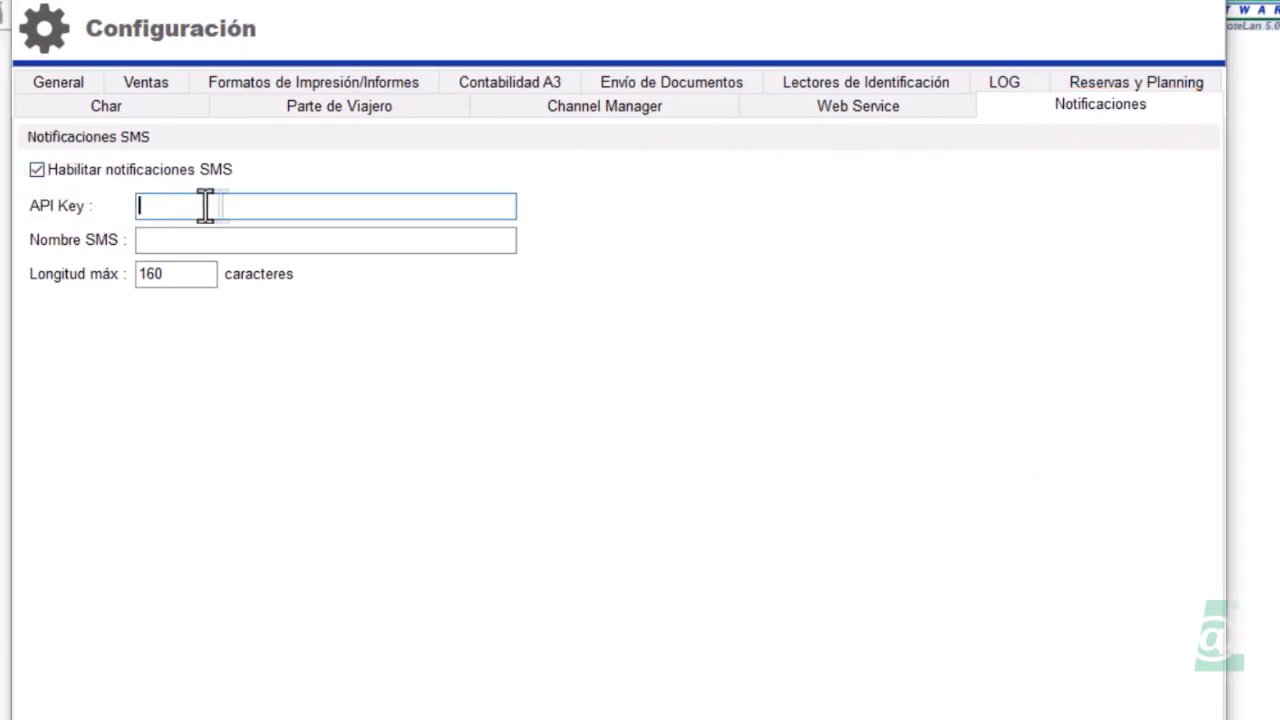
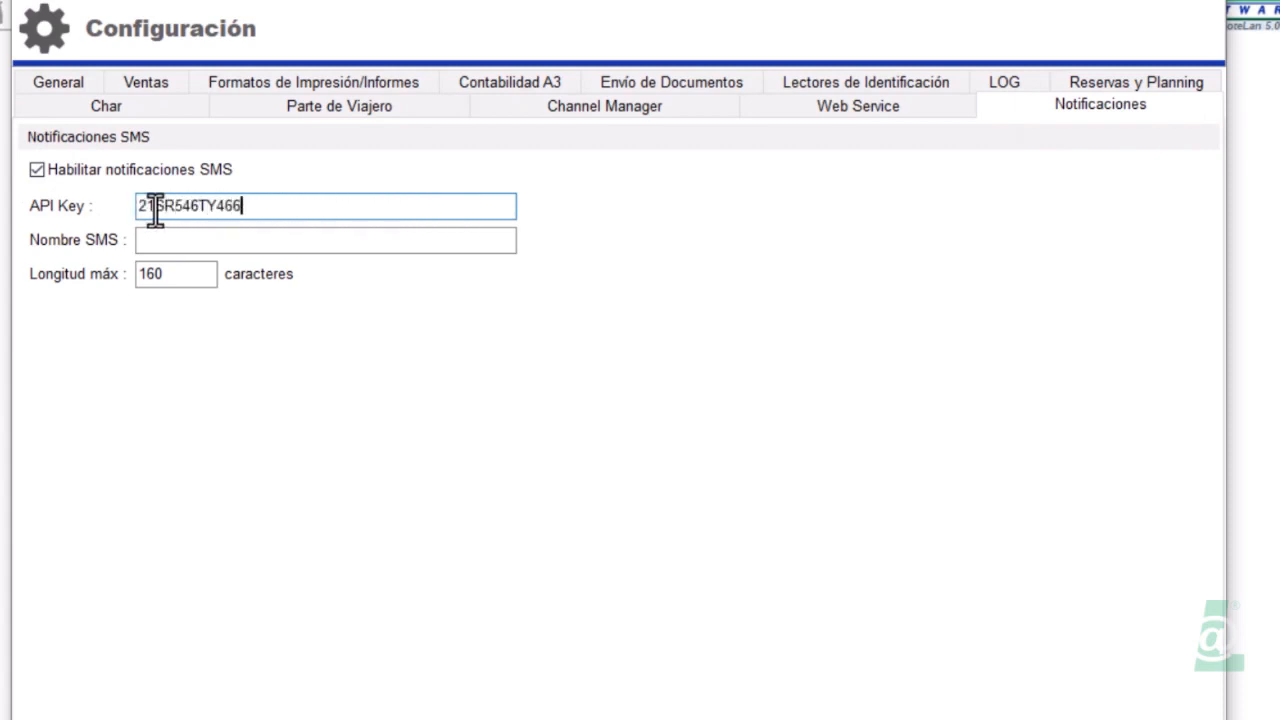
pyautogui.click(155, 242)
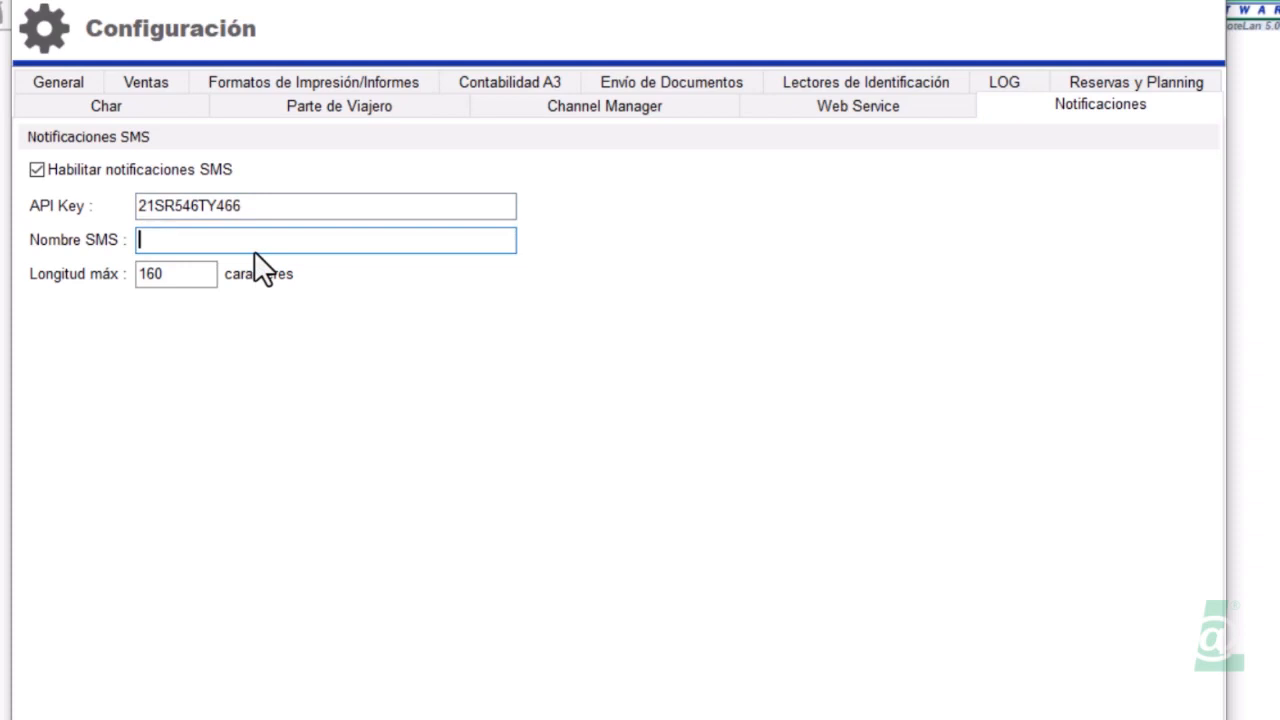
pyautogui.write('HOTEL')
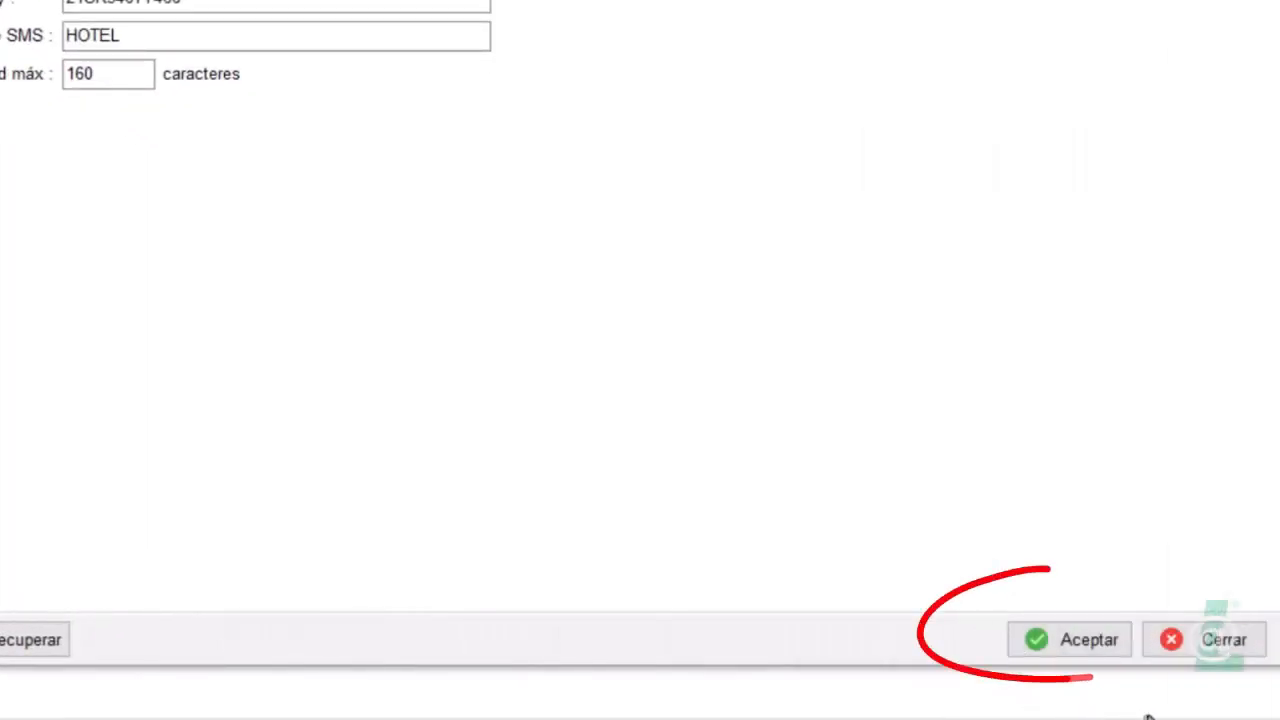
# Confirm the Configuración window with Aceptar to apply the new SMS settings
pyautogui.click(1084, 640)
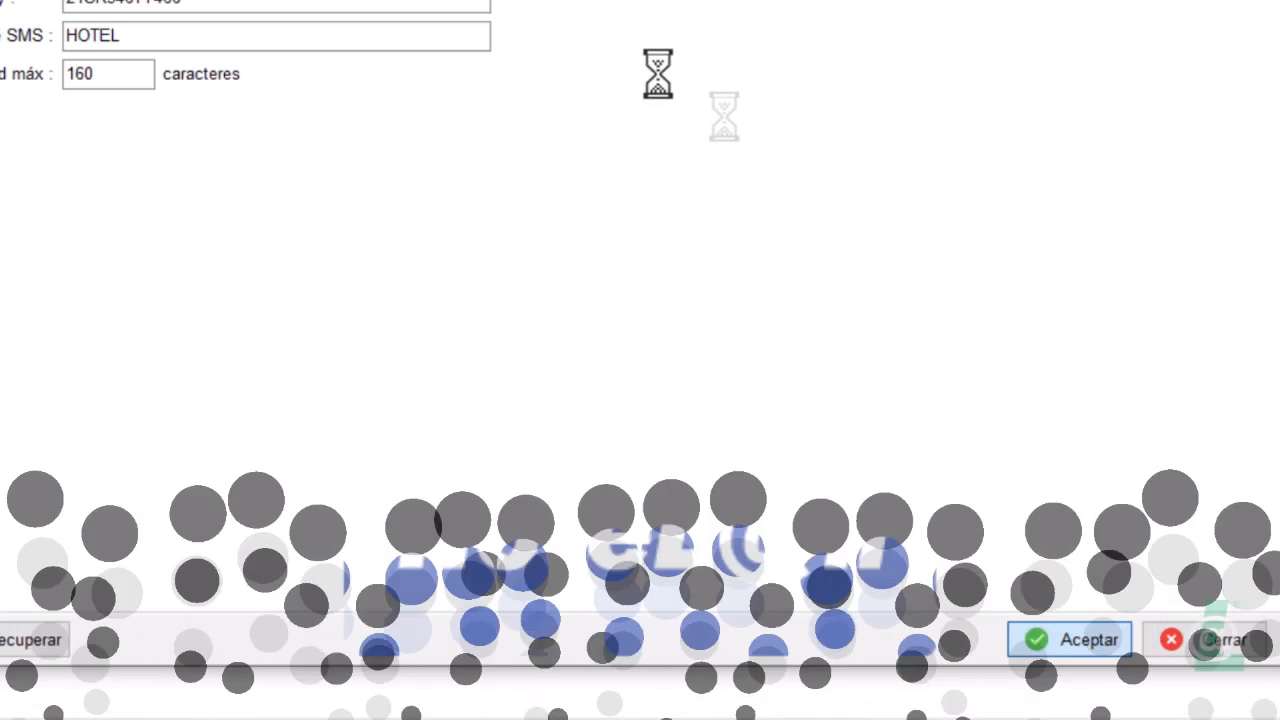